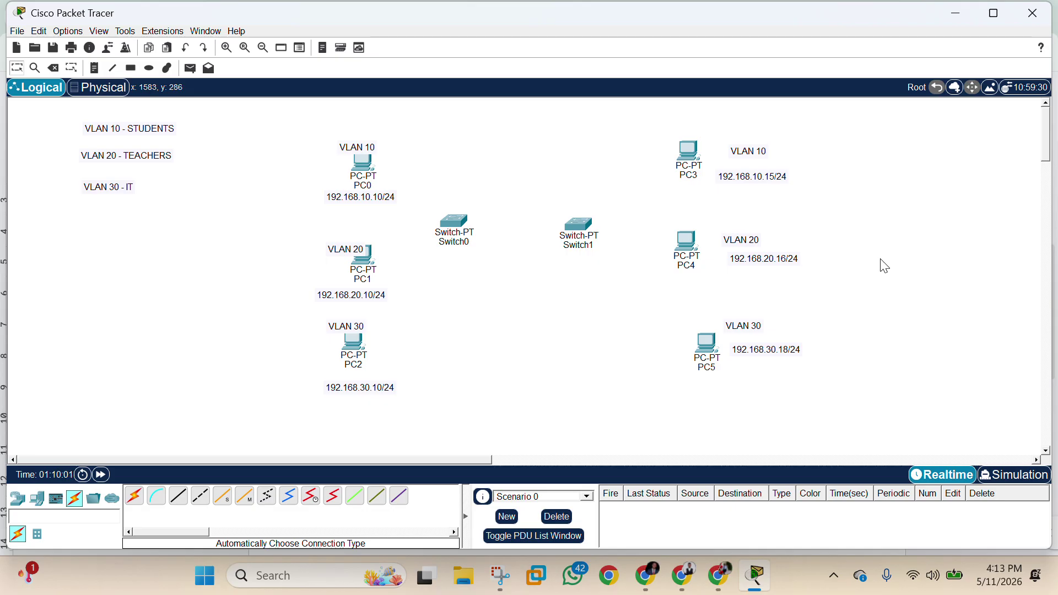
# Review the VLAN, trunk and tagging notes and the four configuration steps in the Google Docs document
pyautogui.click(692, 582)
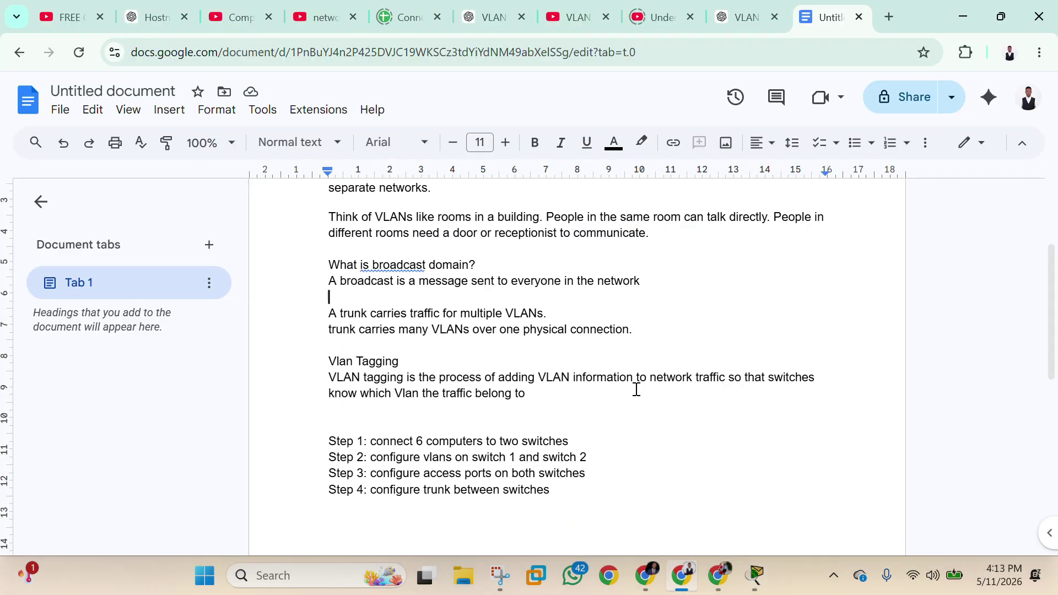
pyautogui.scroll(3, 637, 386)
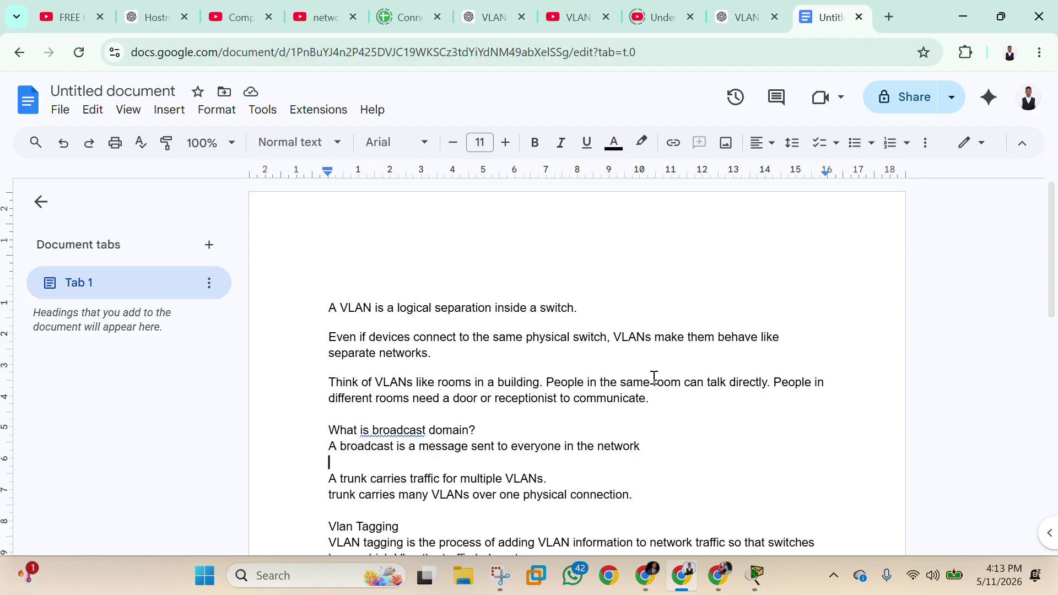
pyautogui.scroll(-2, 654, 377)
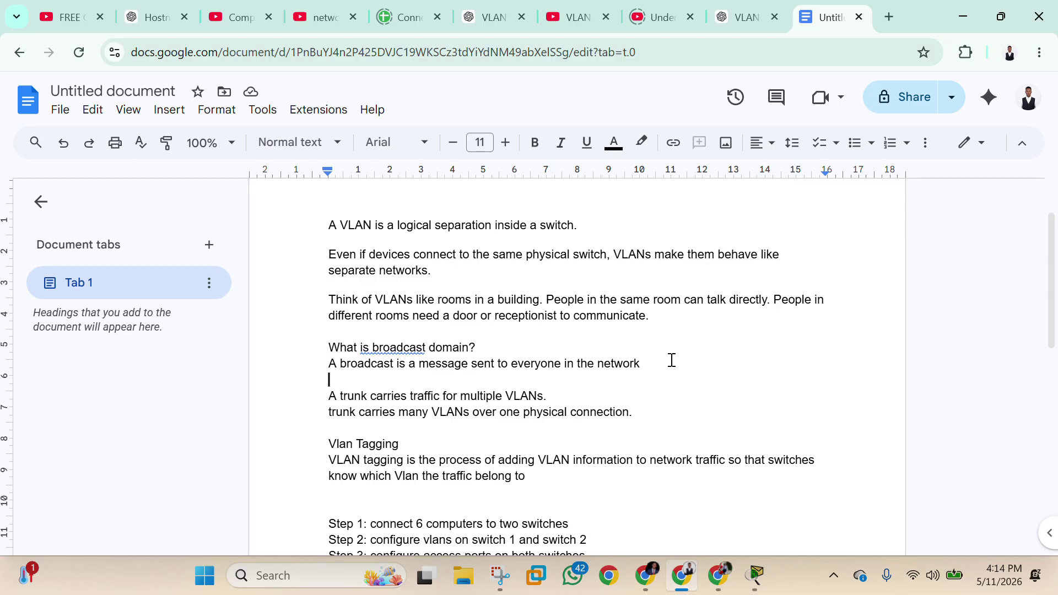
pyautogui.scroll(-3, 675, 361)
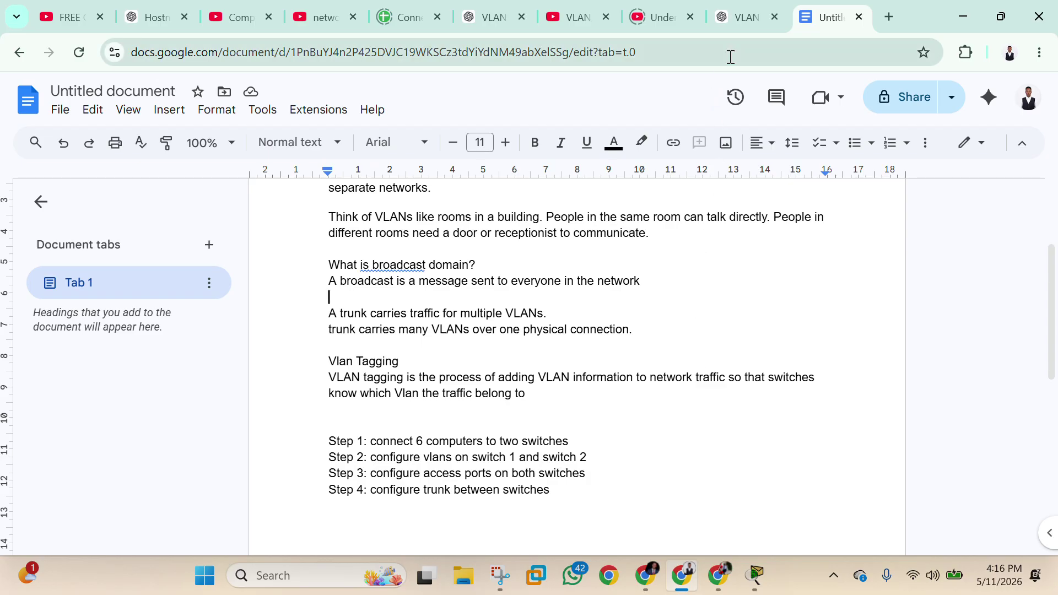
pyautogui.click(750, 587)
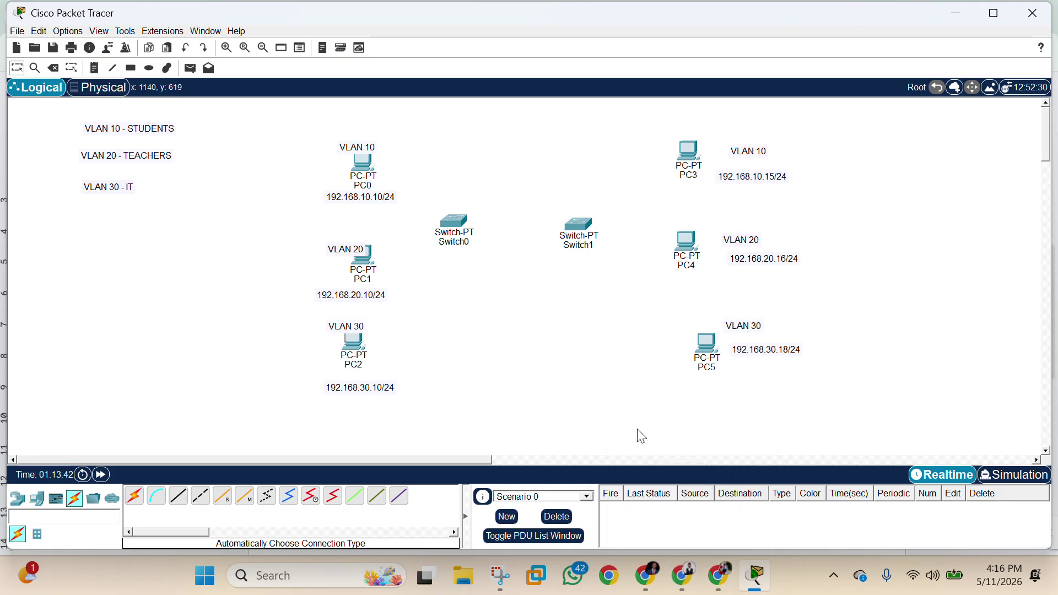
pyautogui.click(682, 576)
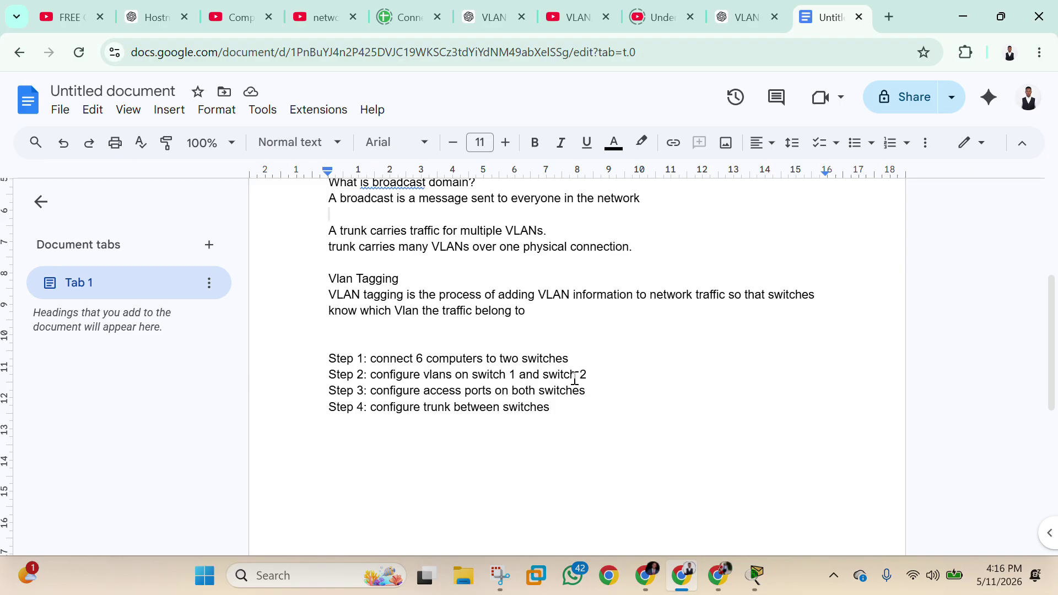
# In Cisco Packet Tracer, connect PC0's FastEthernet0 to Switch0's FastEthernet1/1 with a copper straight-through cable
pyautogui.click(756, 576)
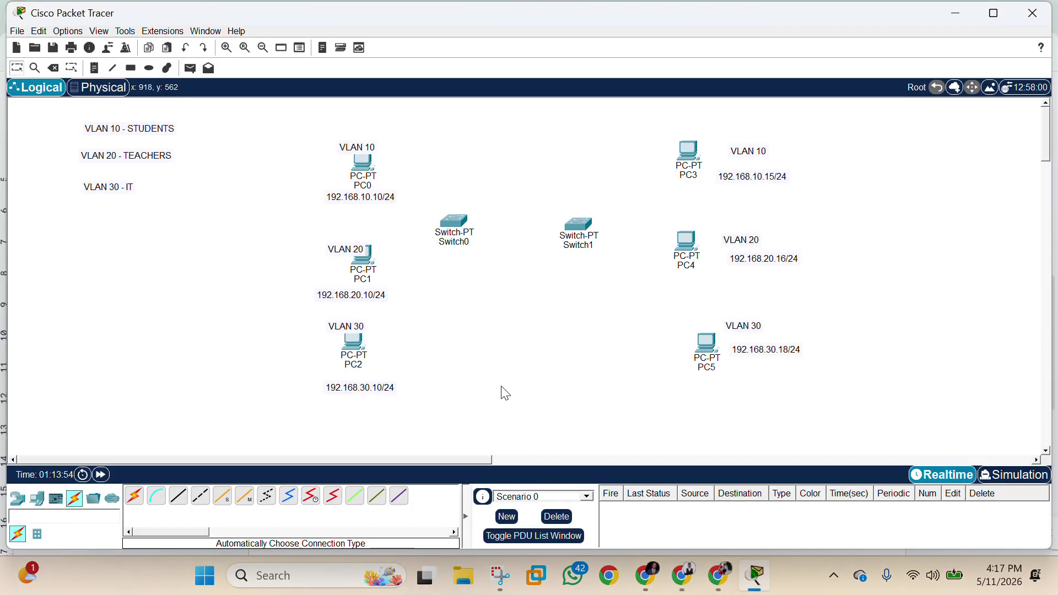
pyautogui.click(184, 505)
pyautogui.click(364, 163)
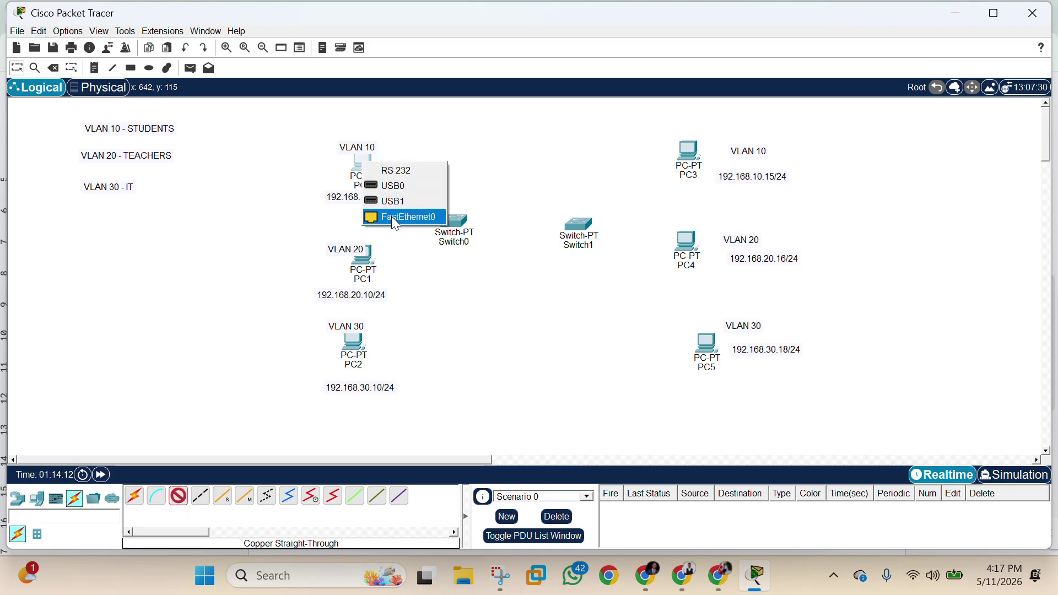
pyautogui.click(397, 218)
pyautogui.click(455, 226)
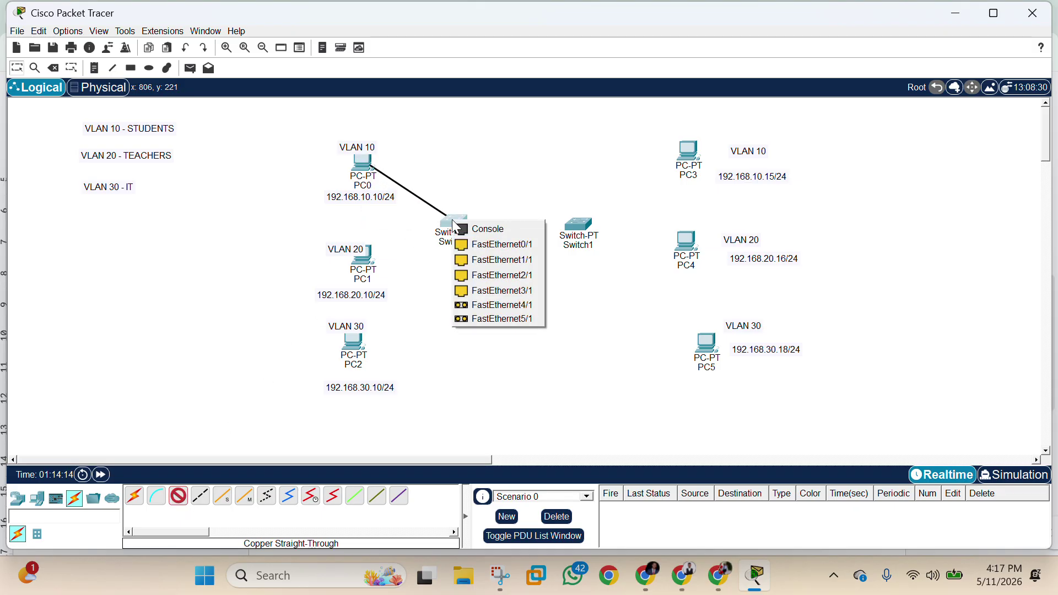
pyautogui.click(497, 259)
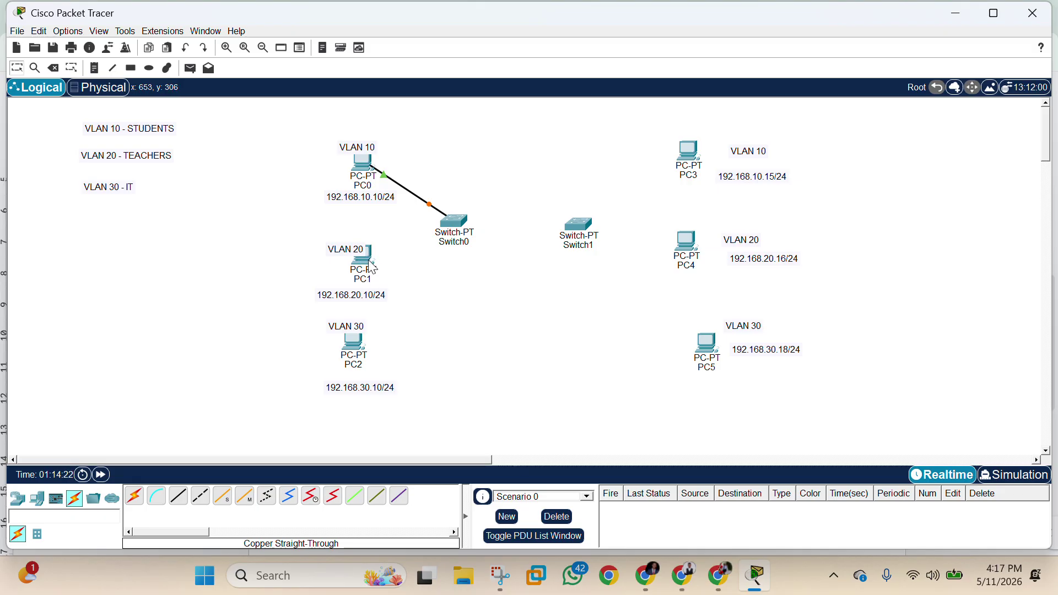
# Connect PC1's FastEthernet0 to Switch0's FastEthernet2/1 with a copper straight-through cable
pyautogui.click(179, 496)
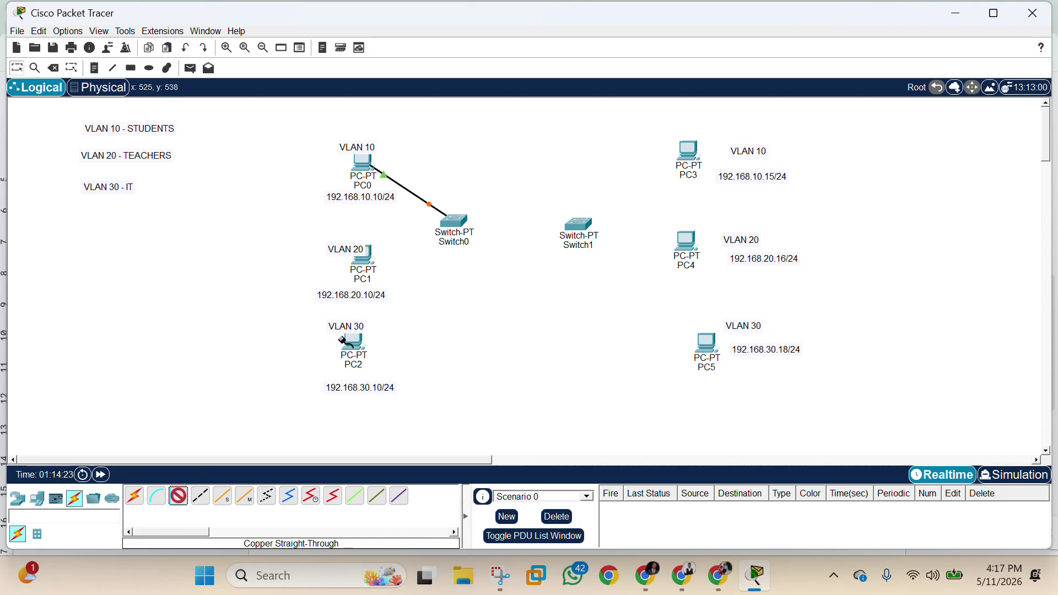
pyautogui.click(365, 261)
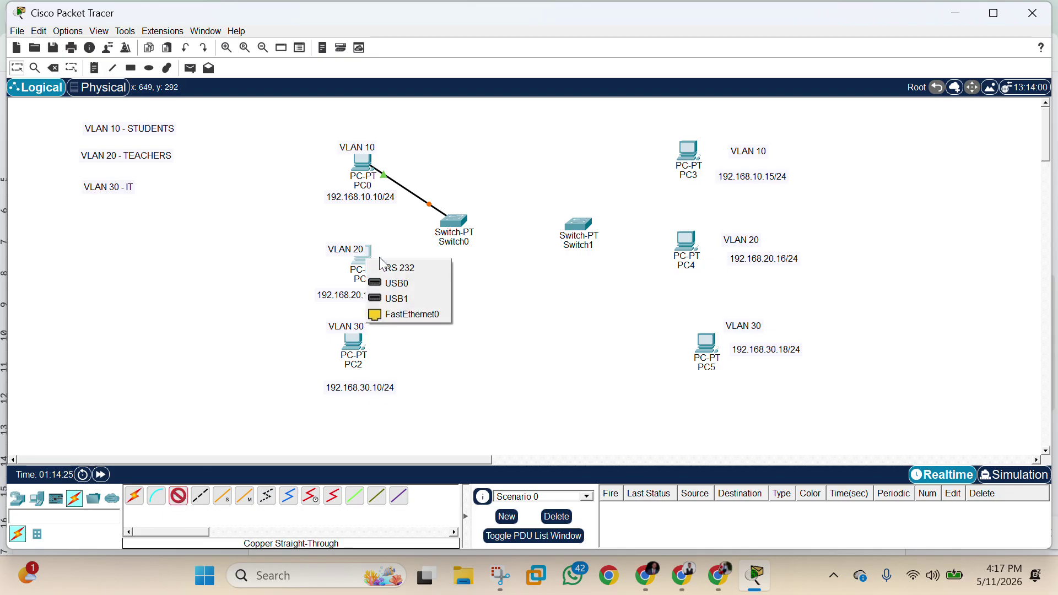
pyautogui.click(406, 314)
pyautogui.click(455, 221)
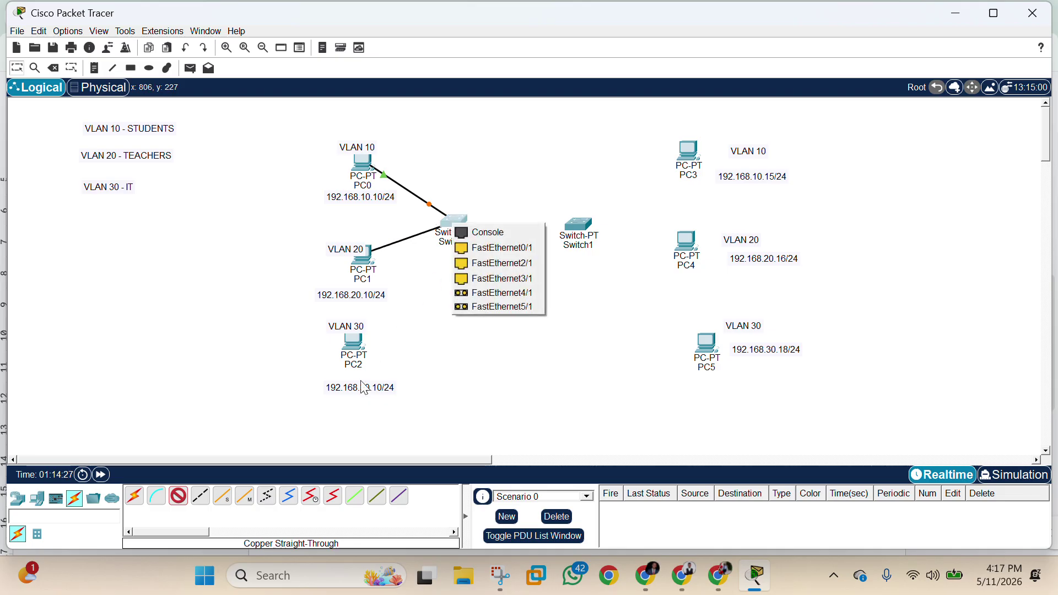
pyautogui.click(507, 262)
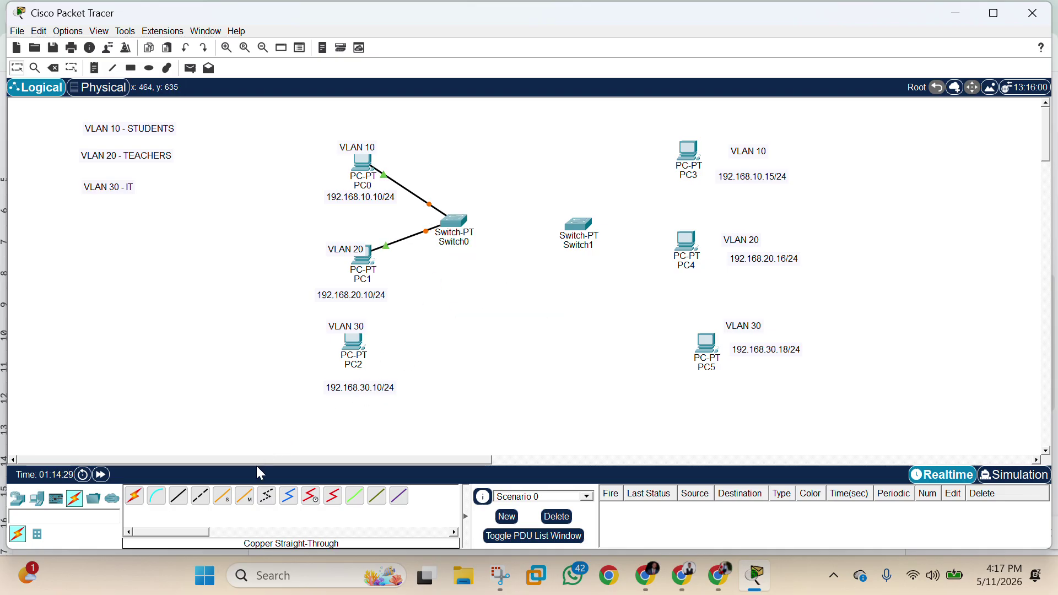
# Connect PC2's FastEthernet0 to Switch0's FastEthernet3/1 with a copper straight-through cable
pyautogui.click(356, 337)
pyautogui.click(395, 392)
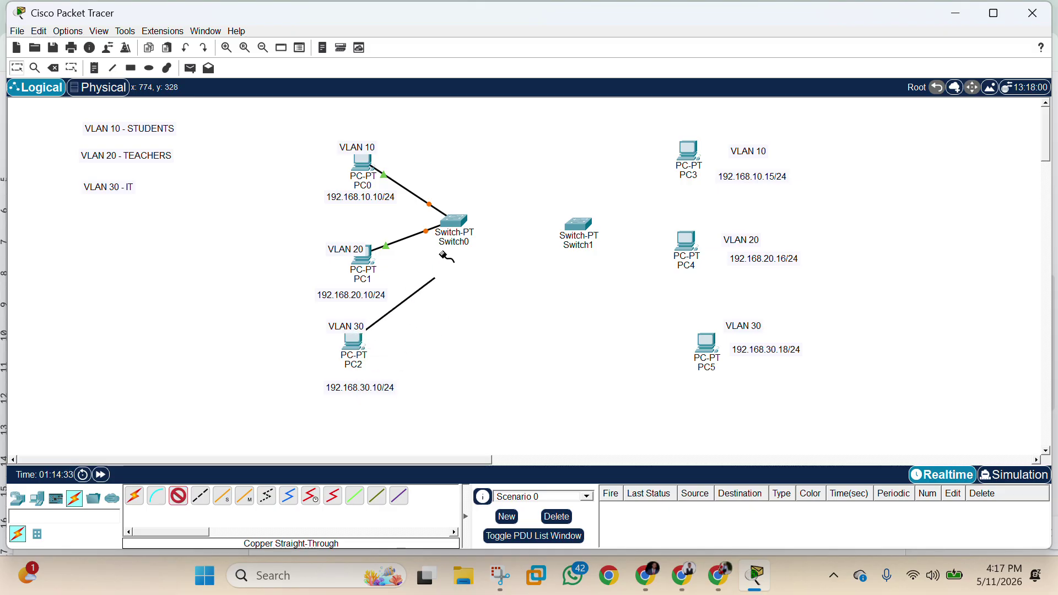
pyautogui.click(455, 221)
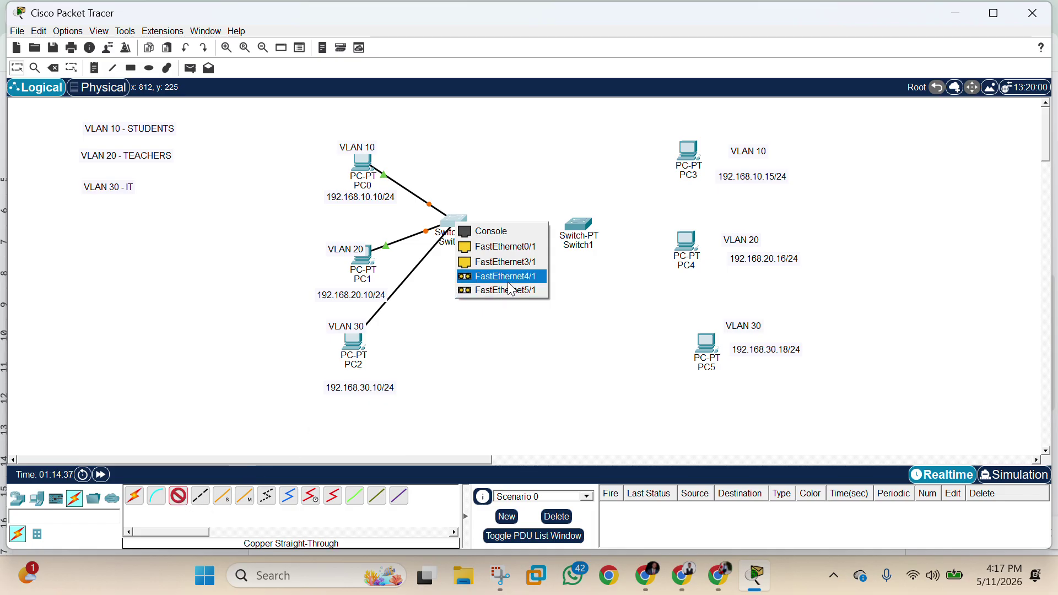
pyautogui.click(514, 257)
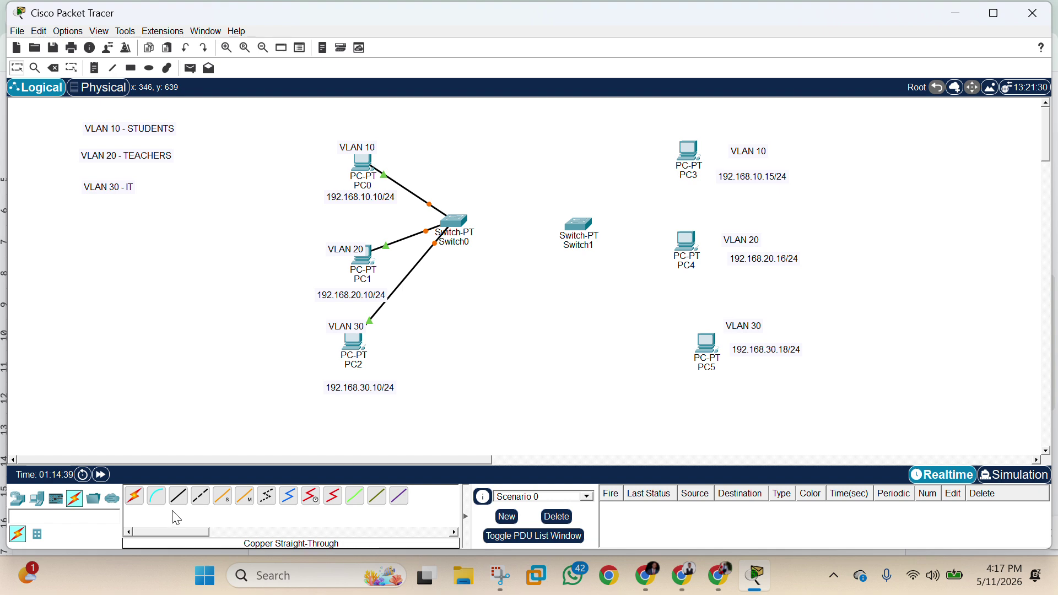
# Connect PC3's FastEthernet0 to Switch1's FastEthernet3/1 with a copper straight-through cable
pyautogui.click(185, 503)
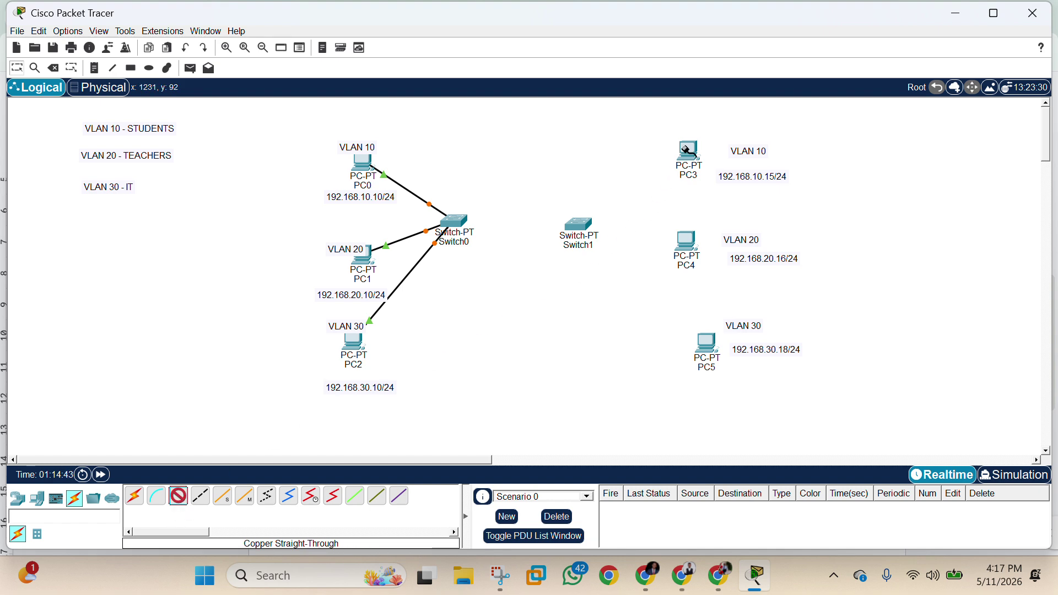
pyautogui.click(688, 151)
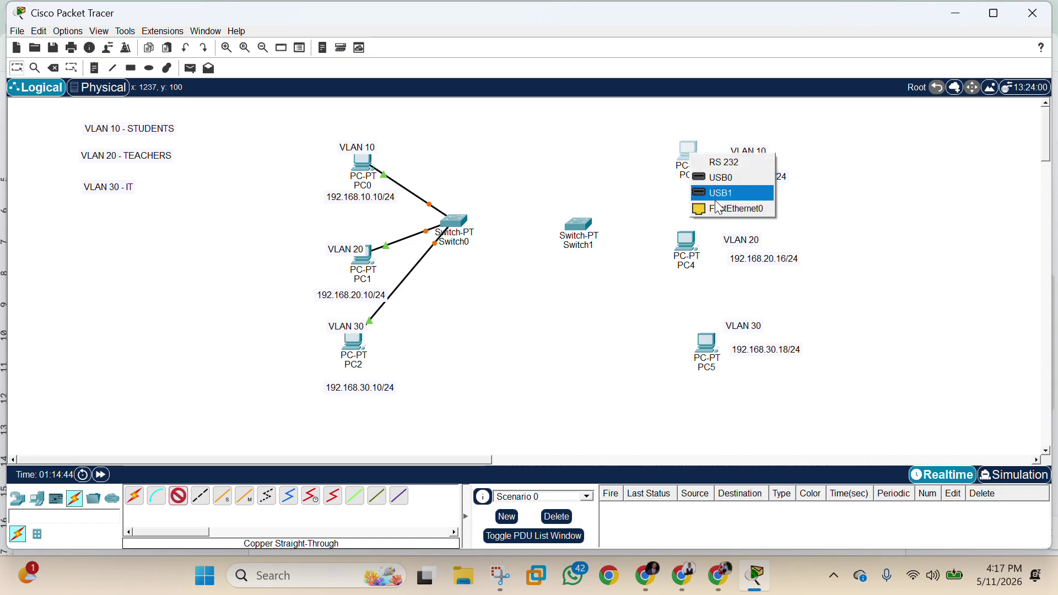
pyautogui.click(735, 210)
pyautogui.click(578, 222)
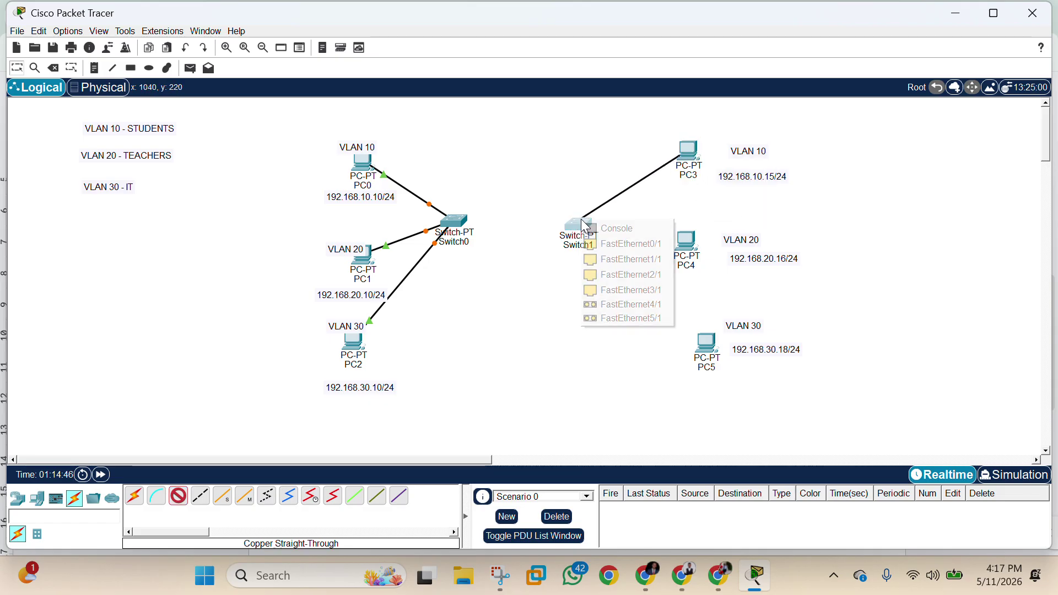
pyautogui.click(633, 289)
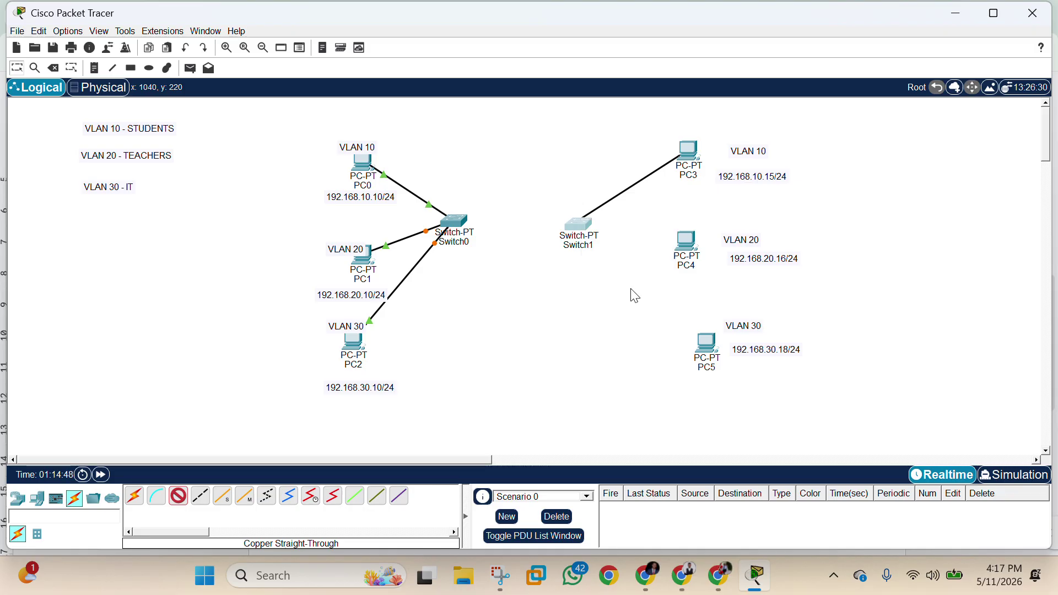
# Connect PC4's FastEthernet0 to Switch1's FastEthernet2/1 with a copper straight-through cable
pyautogui.click(178, 496)
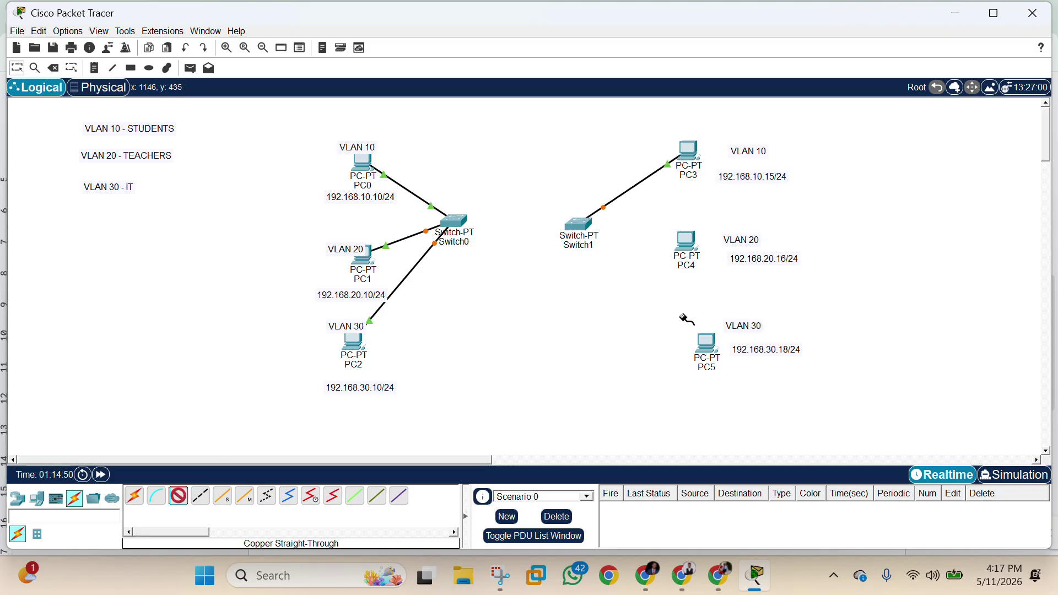
pyautogui.click(687, 243)
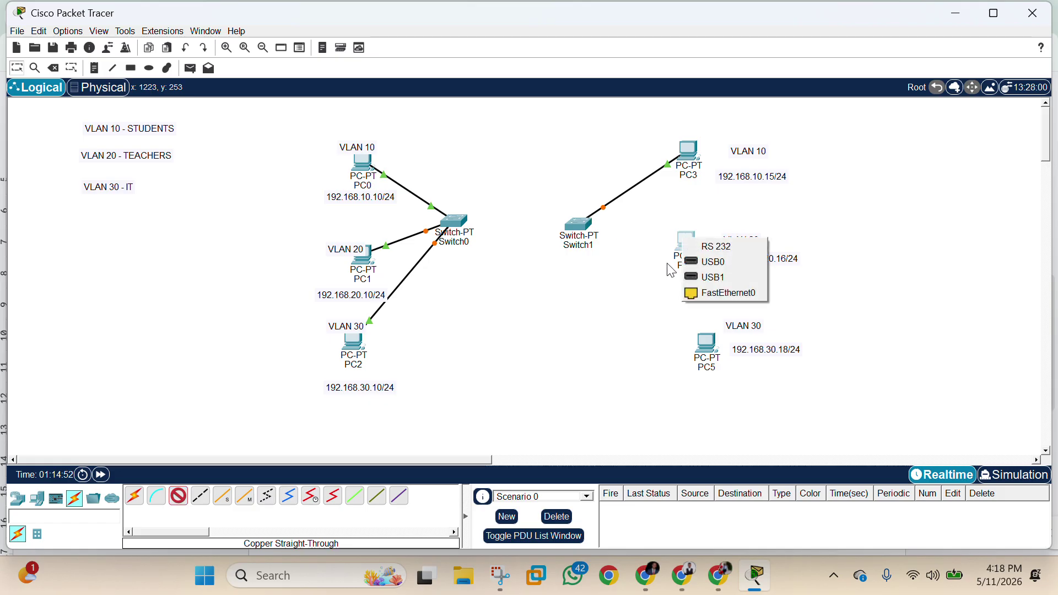
pyautogui.click(720, 295)
pyautogui.click(581, 226)
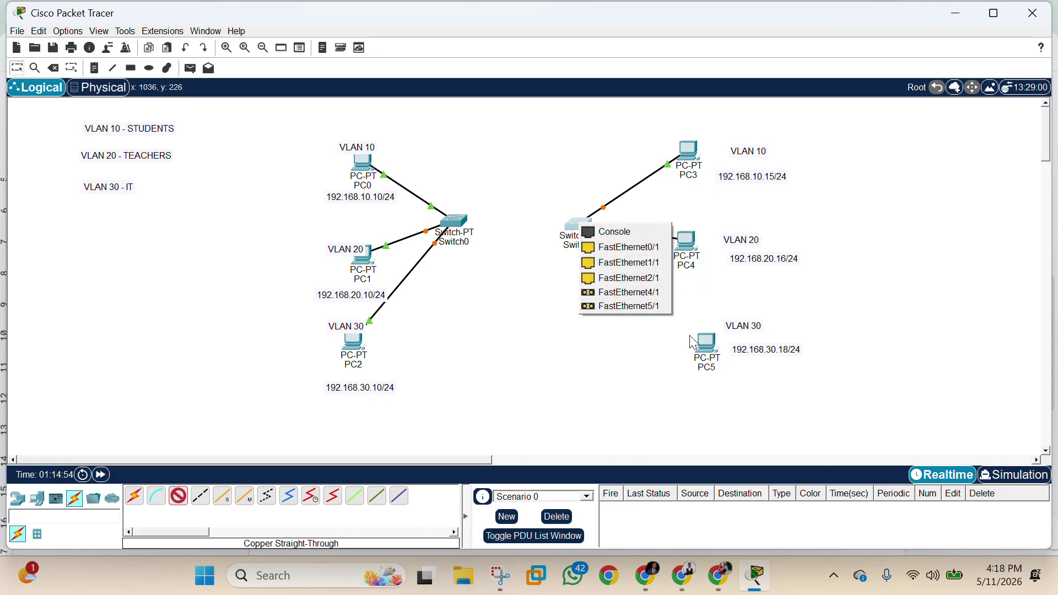
pyautogui.click(651, 277)
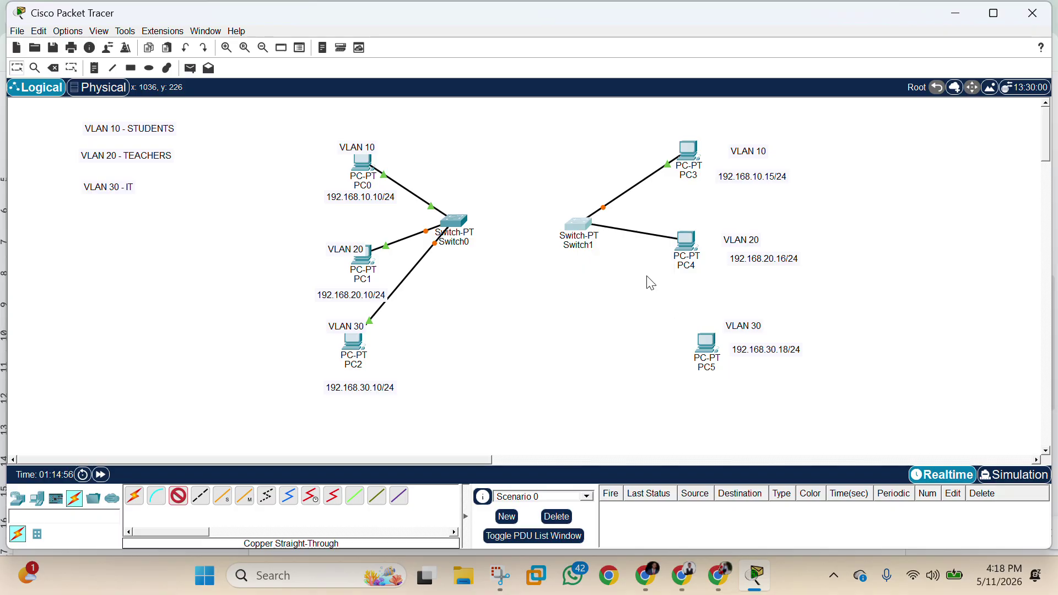
# Connect PC5's FastEthernet0 to Switch1's FastEthernet1/1 with a copper straight-through cable
pyautogui.click(178, 495)
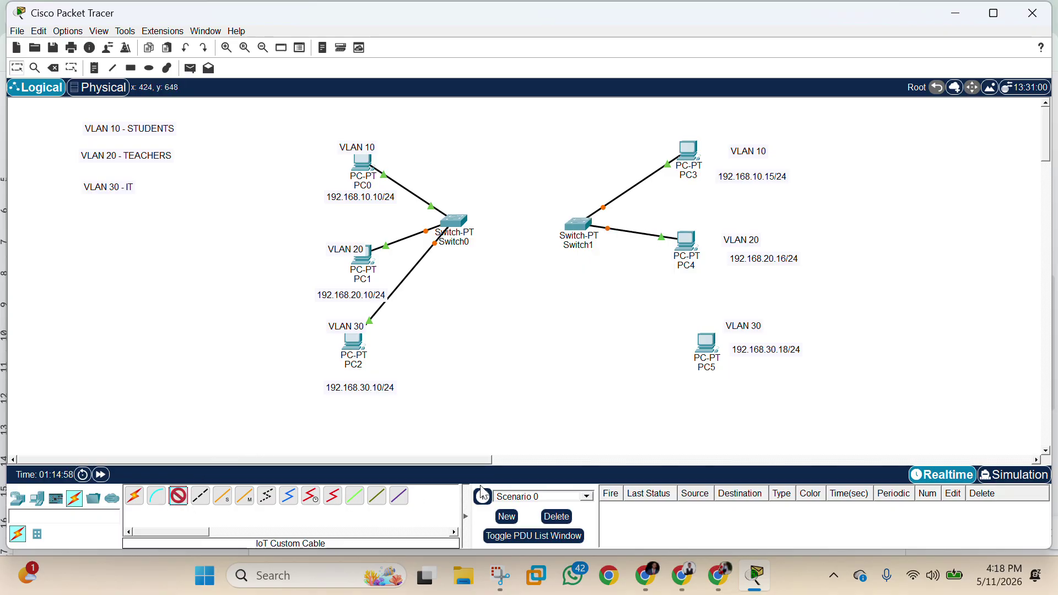
pyautogui.click(708, 344)
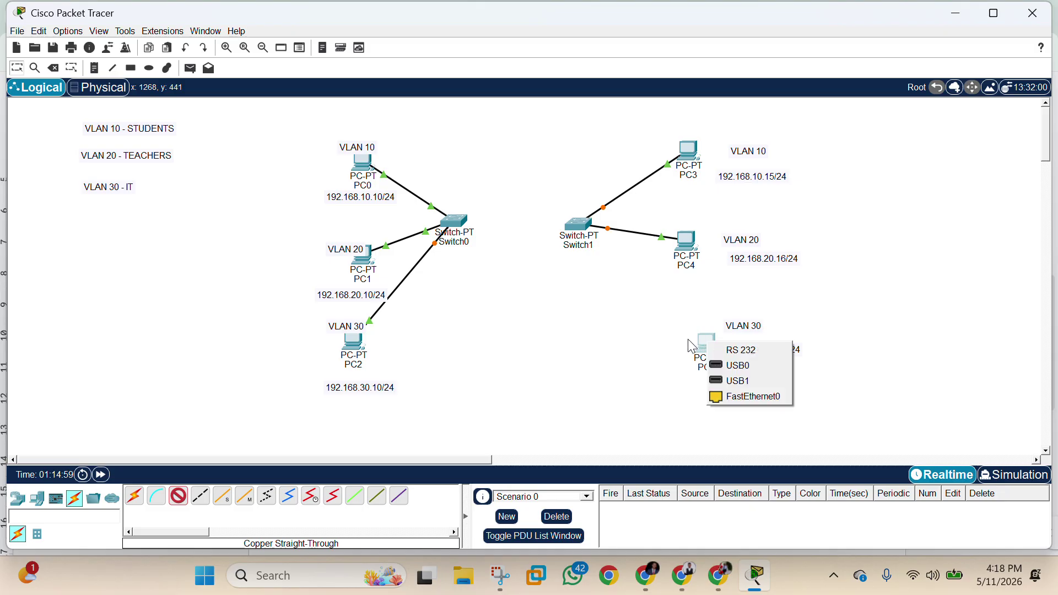
pyautogui.click(738, 399)
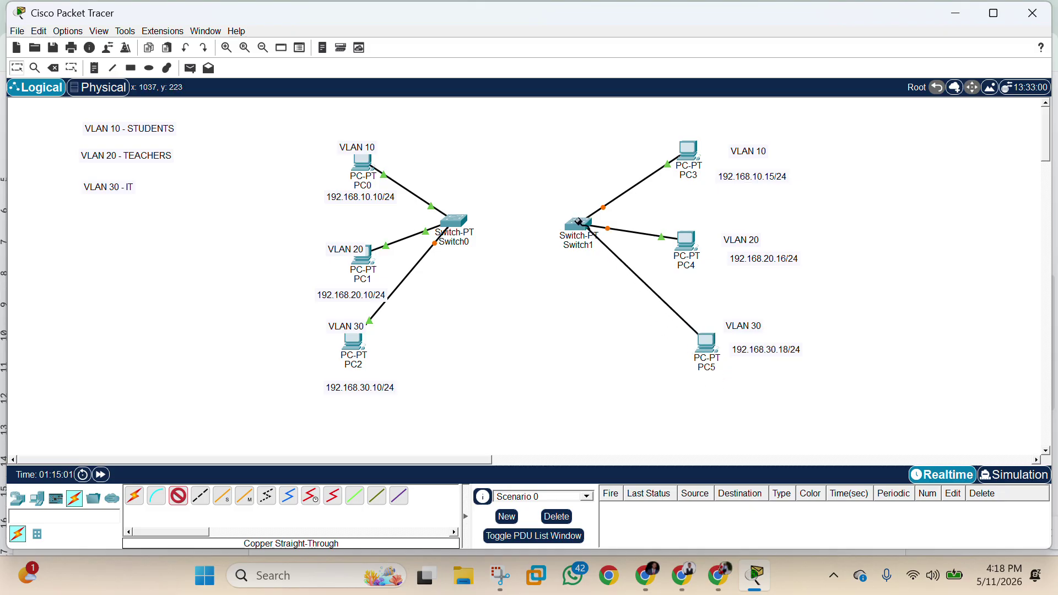
pyautogui.click(581, 227)
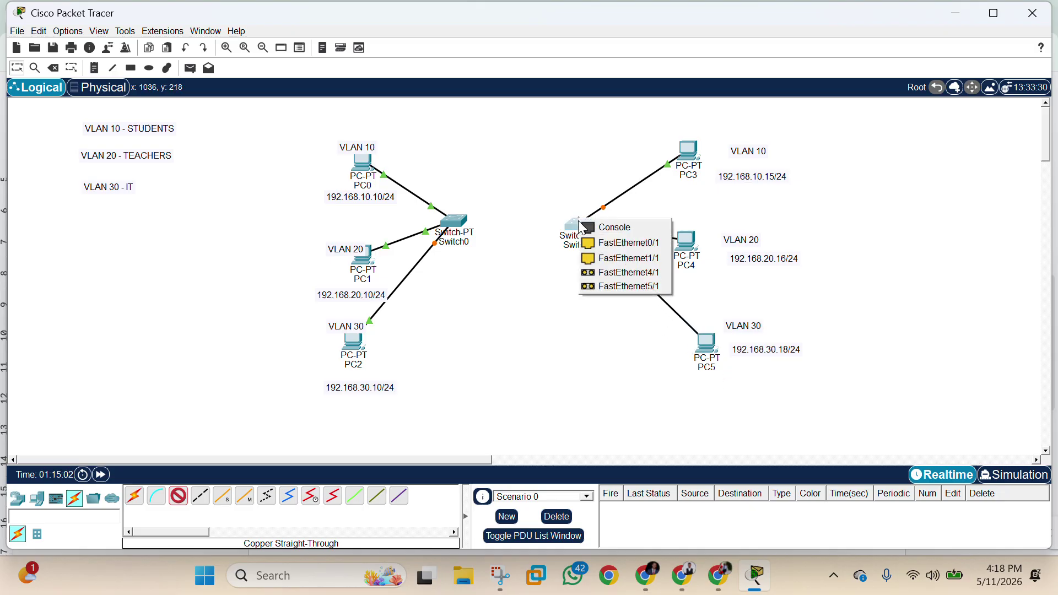
pyautogui.click(636, 258)
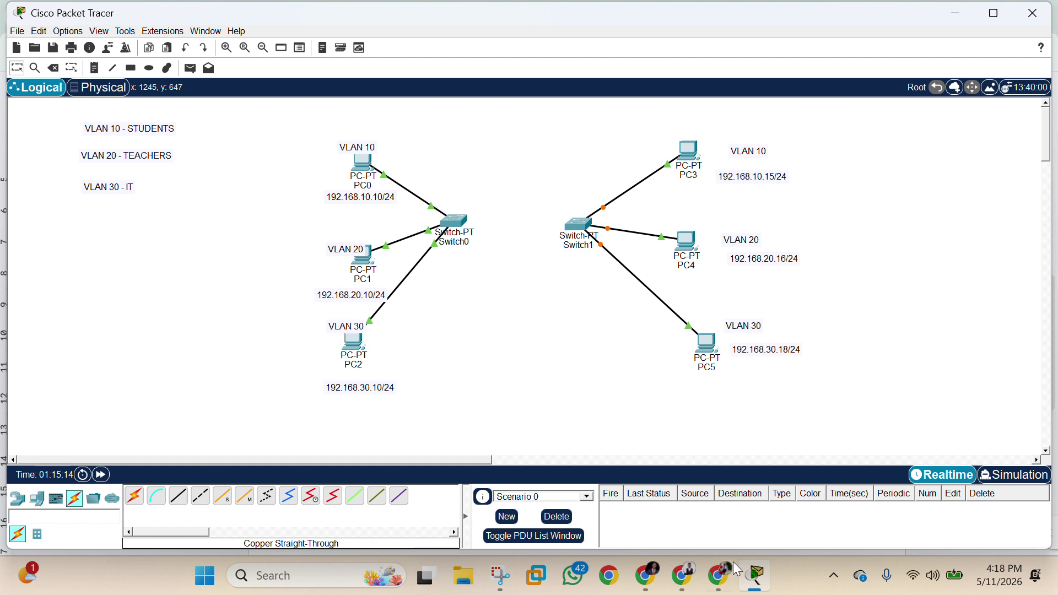
# Open Switch0's command line interface and enter privileged EXEC mode with the command ena
pyautogui.click(457, 220)
pyautogui.click(835, 288)
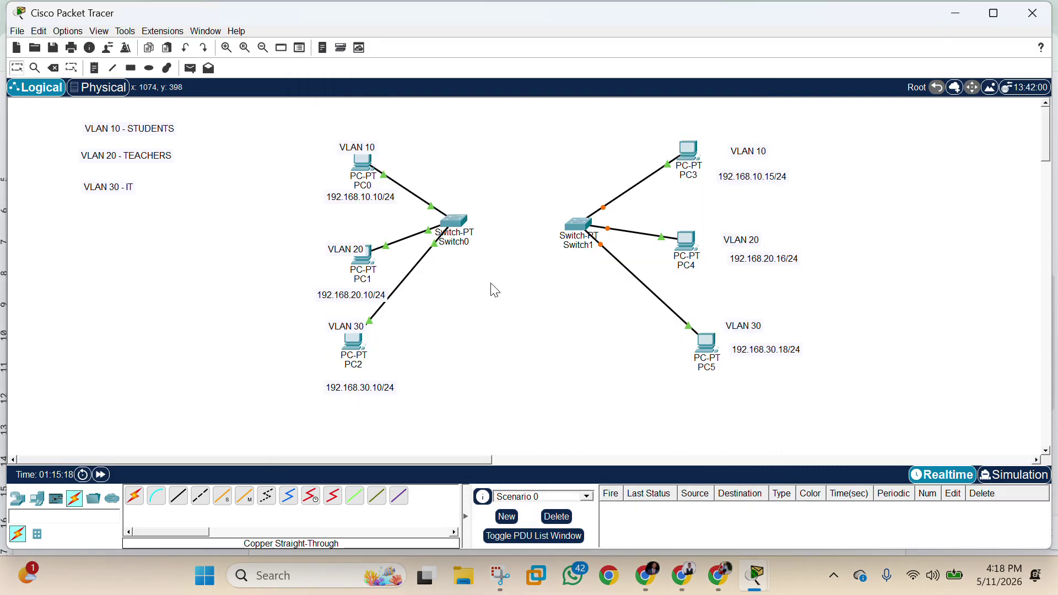
pyautogui.click(453, 220)
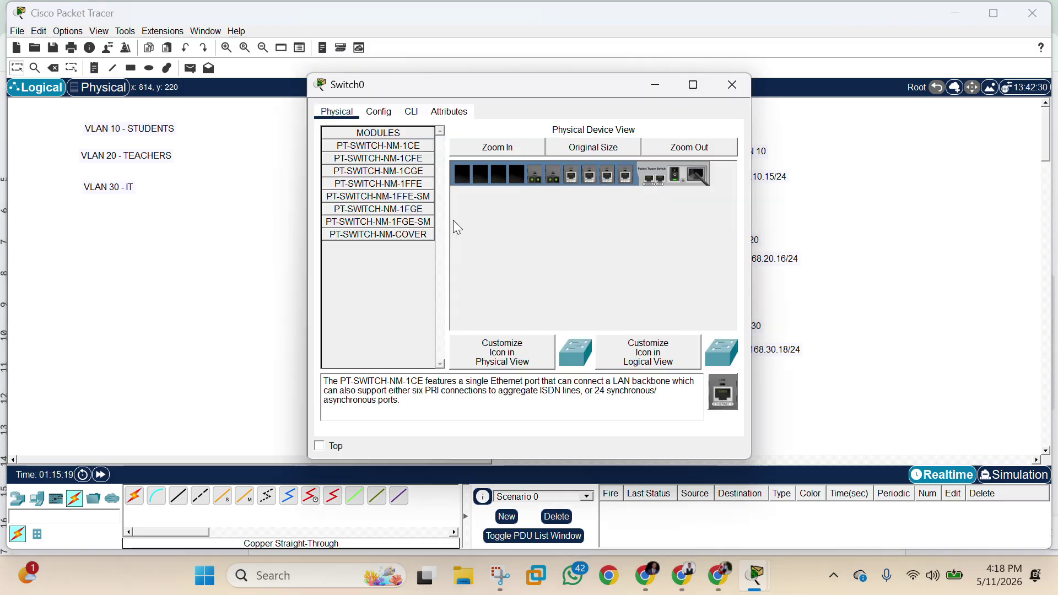
pyautogui.click(412, 113)
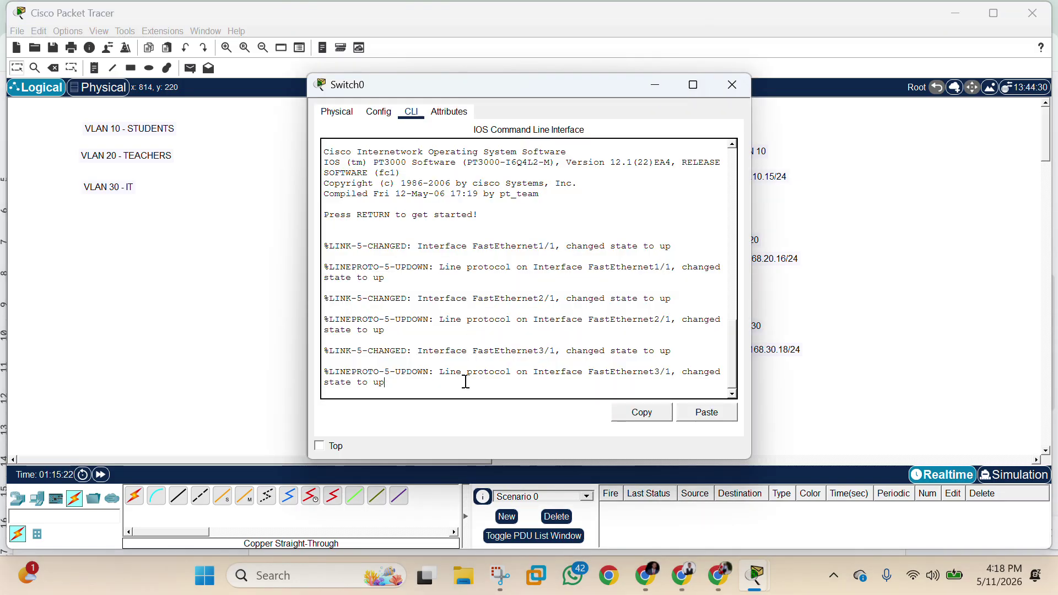
pyautogui.press('Return')
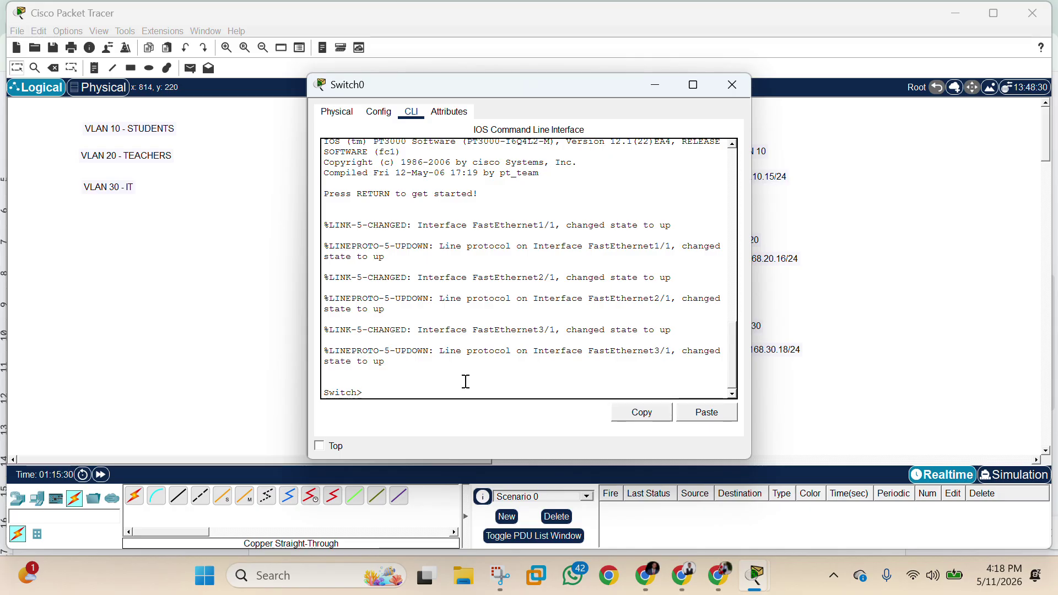
pyautogui.write('ena')
pyautogui.press('Return')
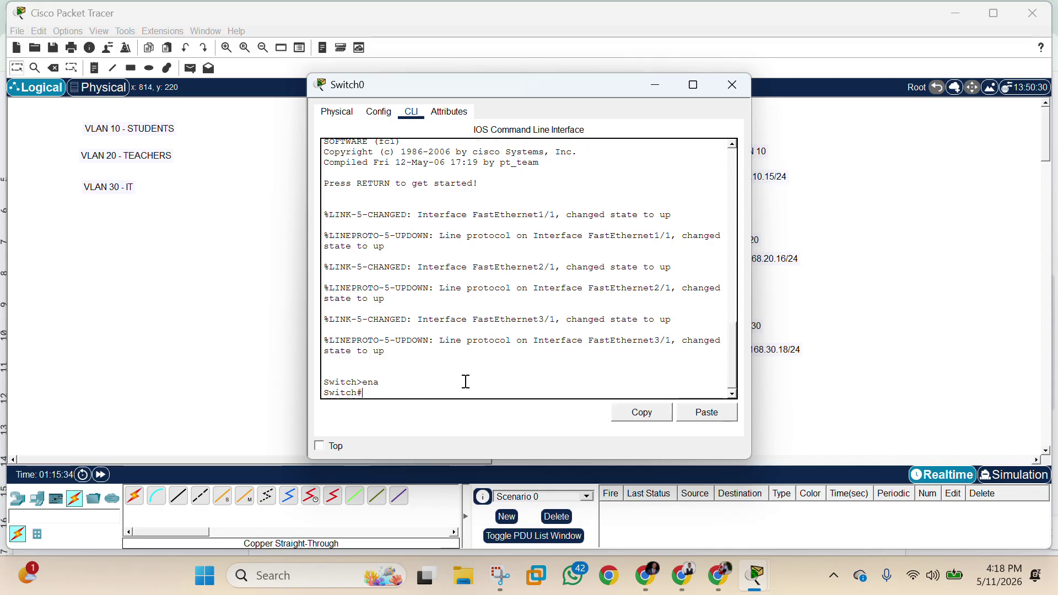
# Enter global configuration mode on Switch0 with conf t, create VLAN 10 named Students, and exit VLAN configuration
pyautogui.write('conf t')
pyautogui.press('Return')
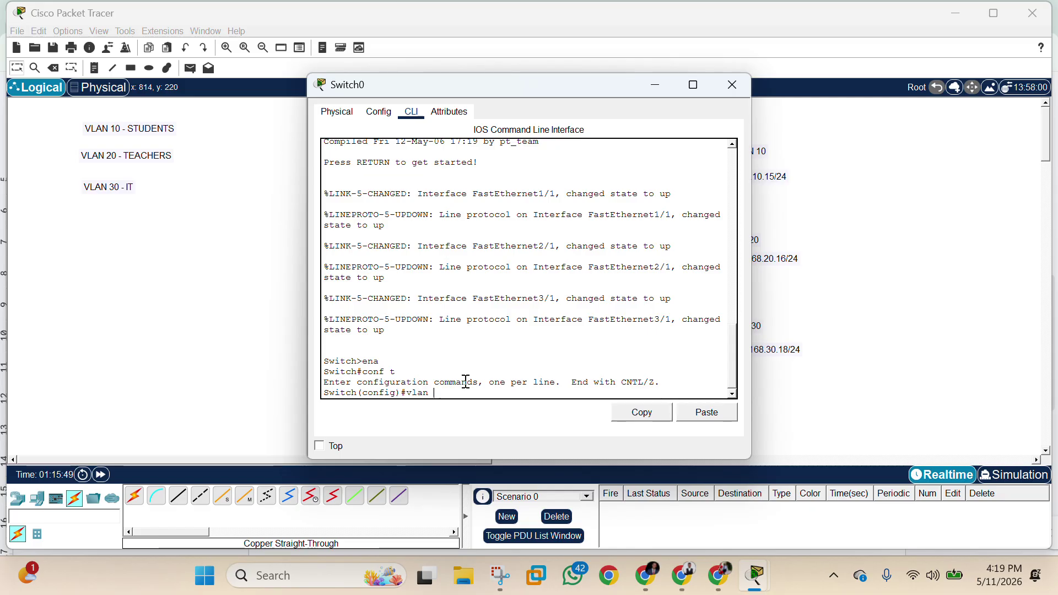
pyautogui.write('10')
pyautogui.press('Return')
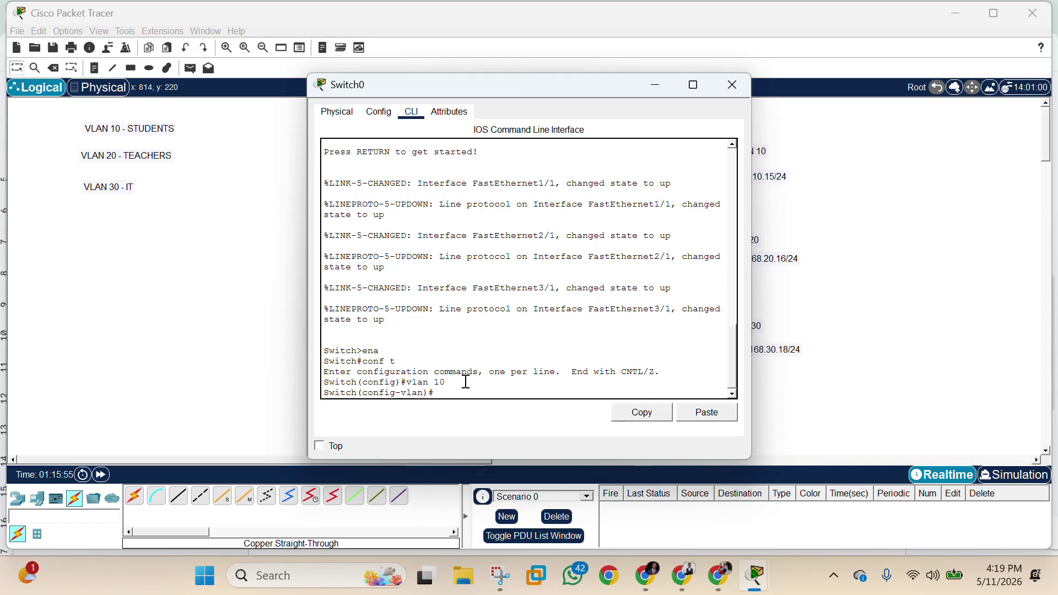
pyautogui.write('name')
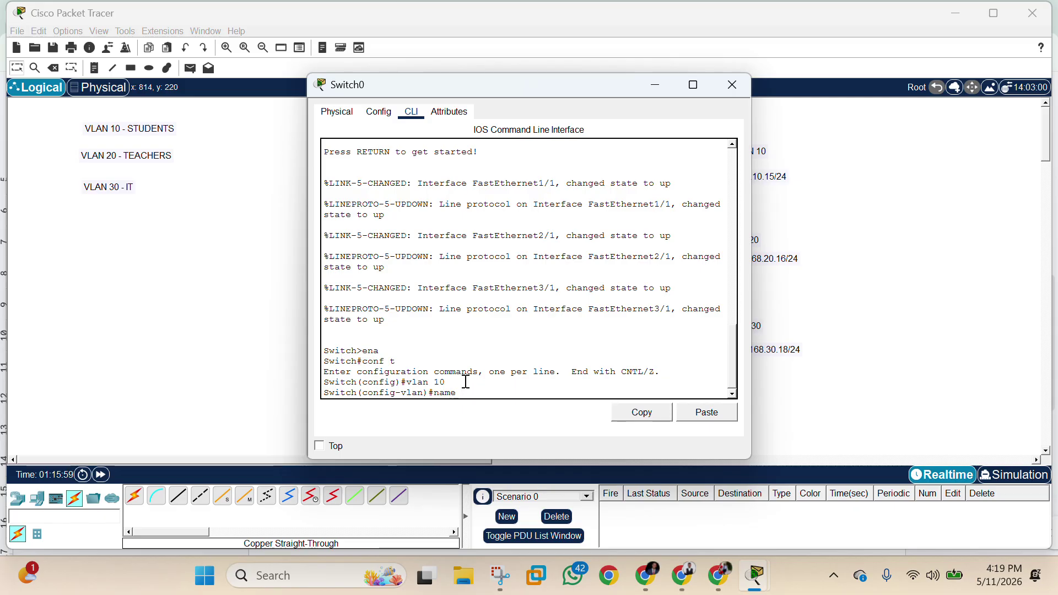
pyautogui.write(' Stud')
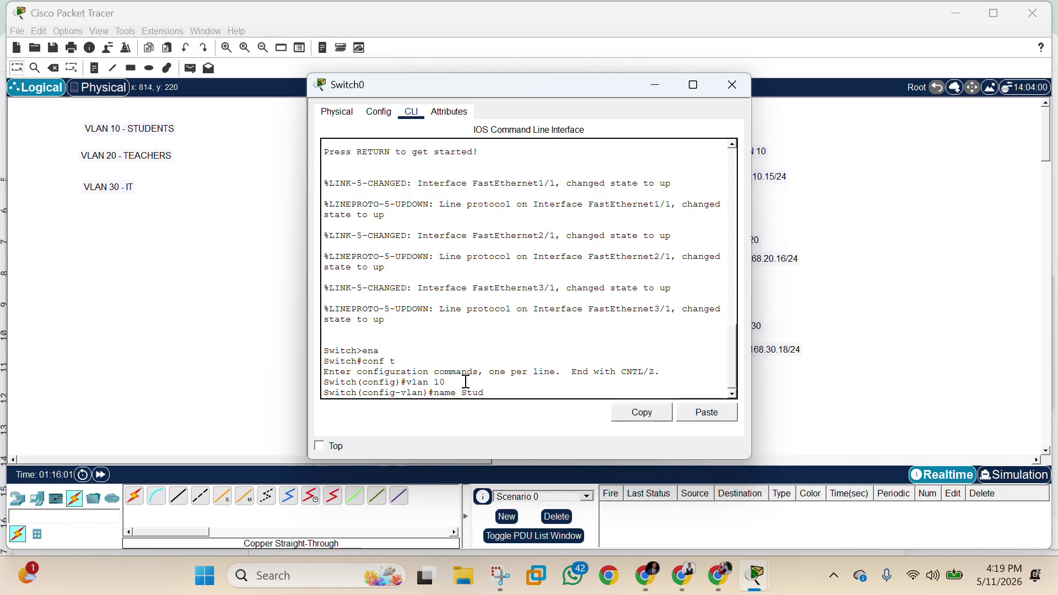
pyautogui.write('ents')
pyautogui.press('Return')
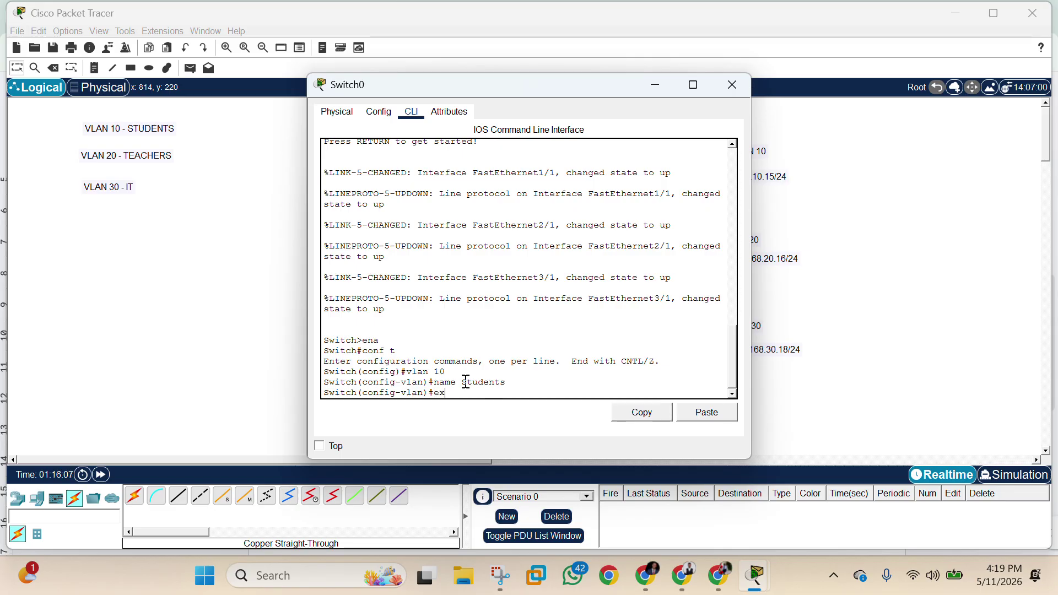
pyautogui.press('Return')
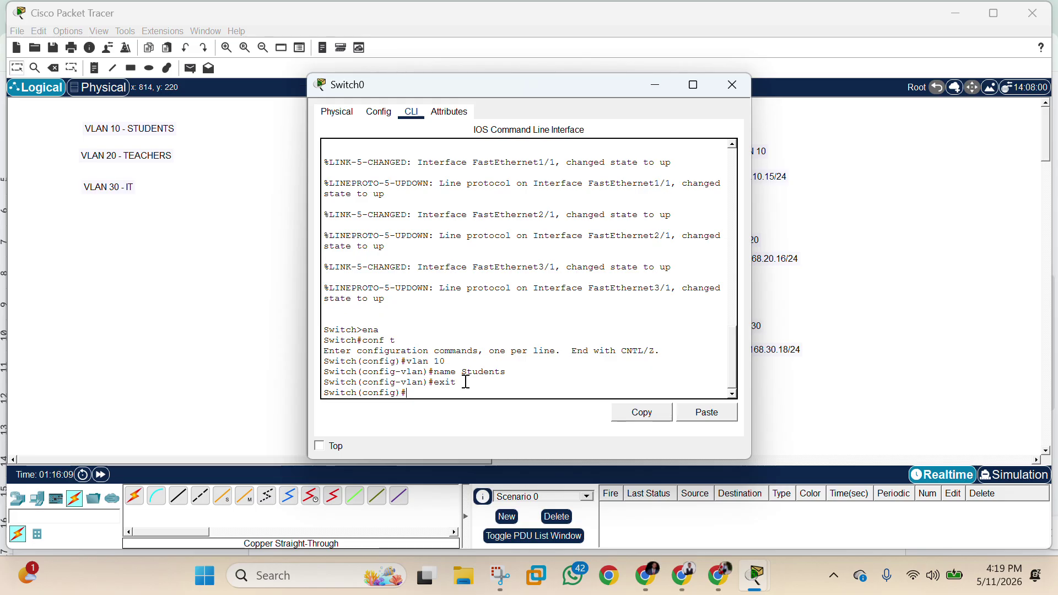
# Create VLAN 20 named Teachers on Switch0 and exit VLAN configuration
pyautogui.write('vl')
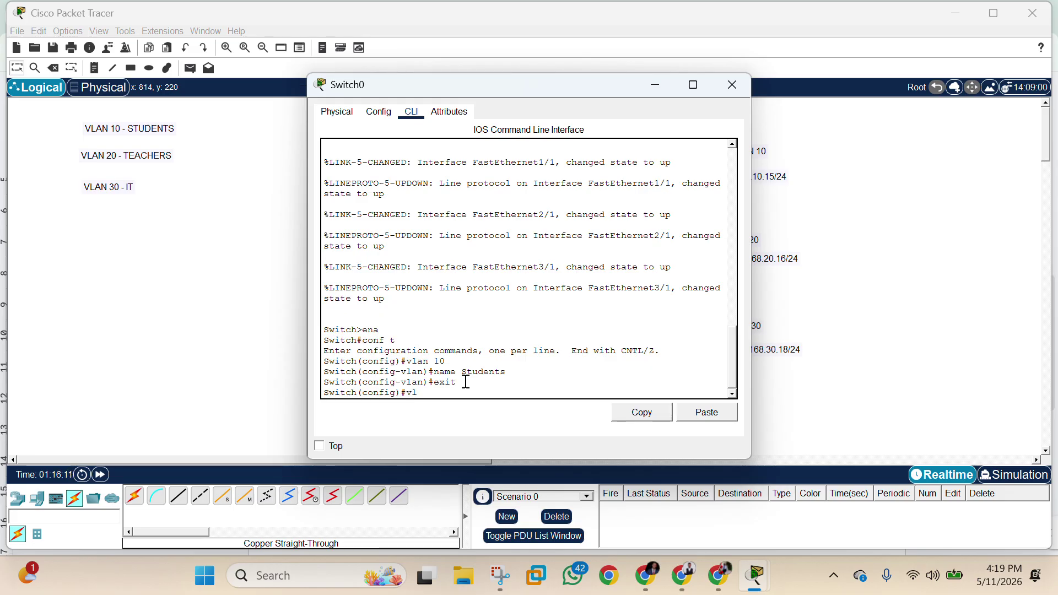
pyautogui.write('an')
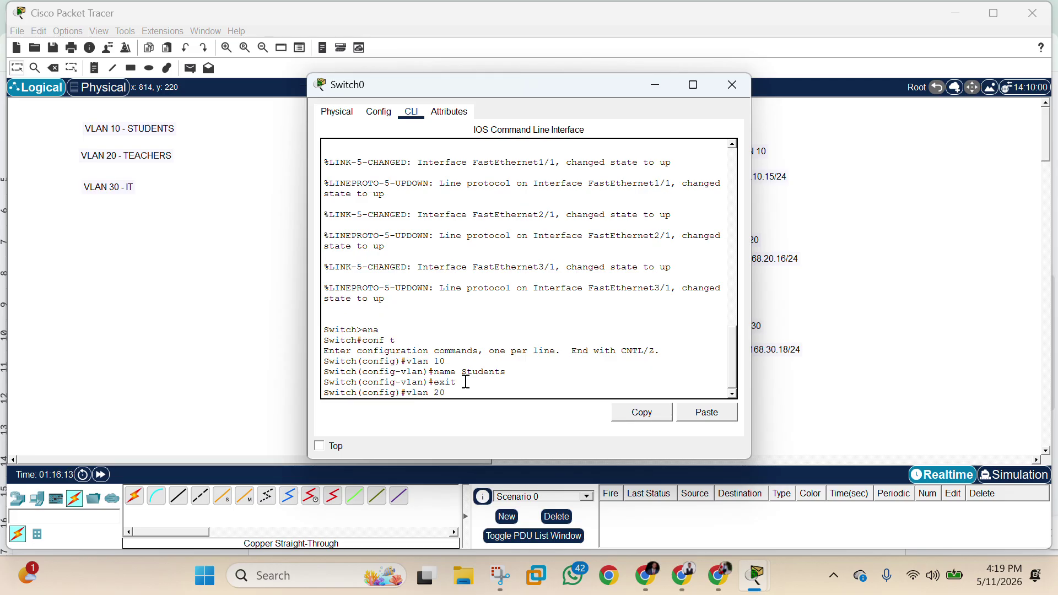
pyautogui.write(' 20')
pyautogui.press('Return')
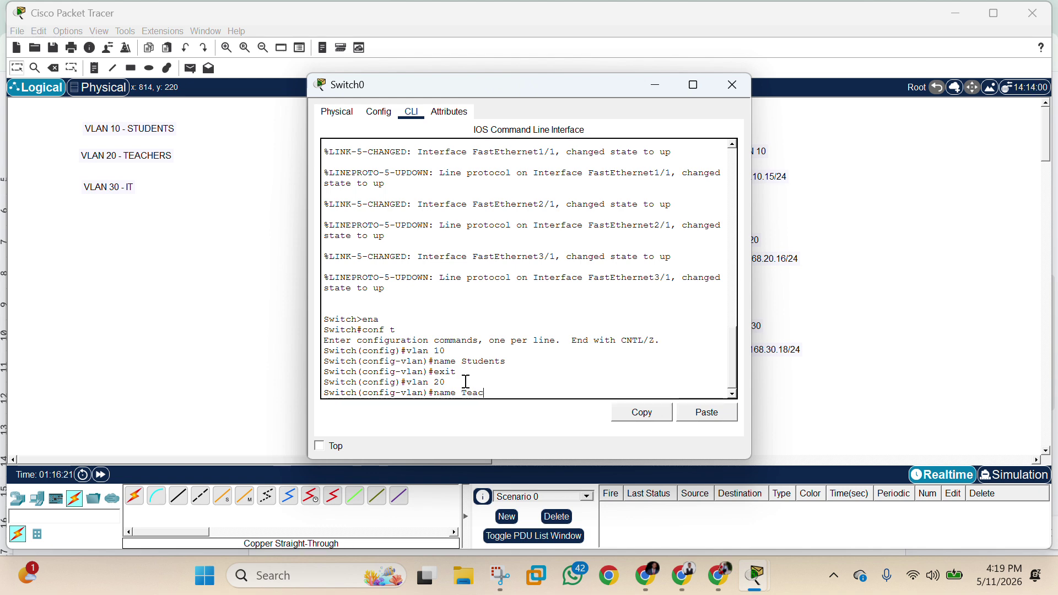
pyautogui.write('hes')
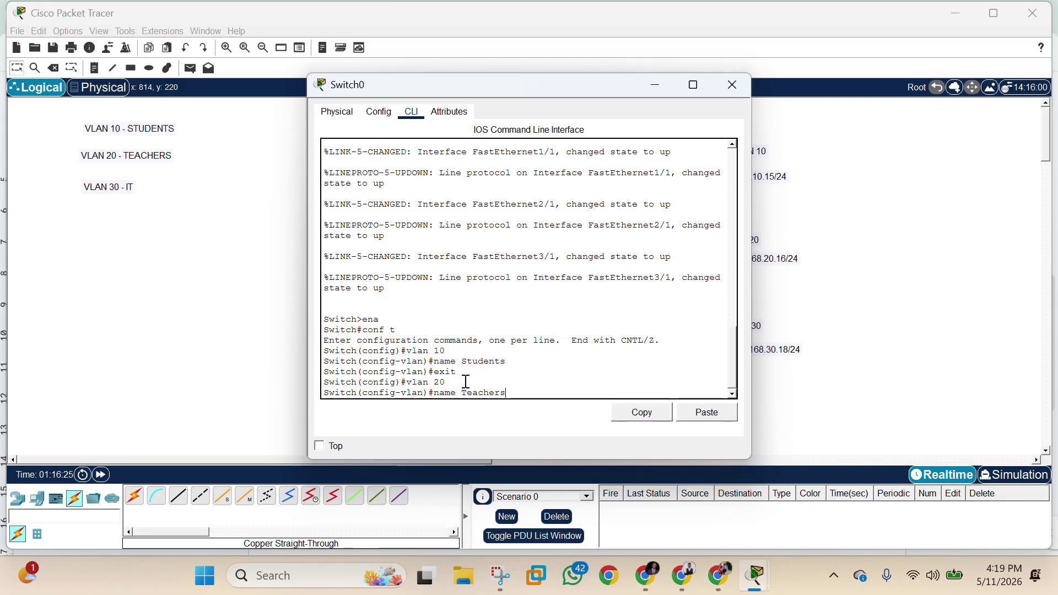
pyautogui.press('Return')
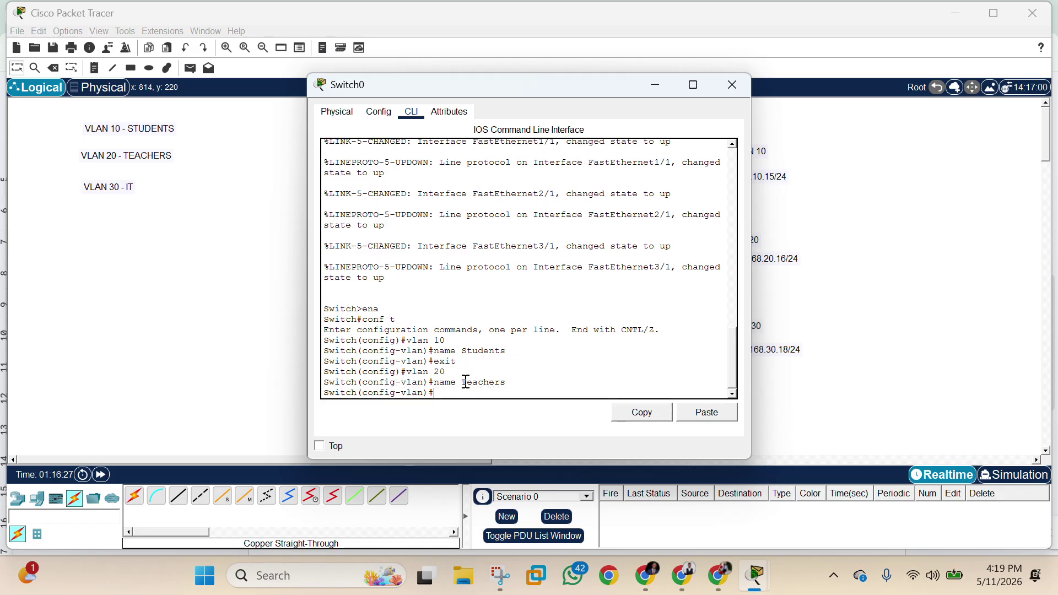
pyautogui.write('exit')
pyautogui.press('Return')
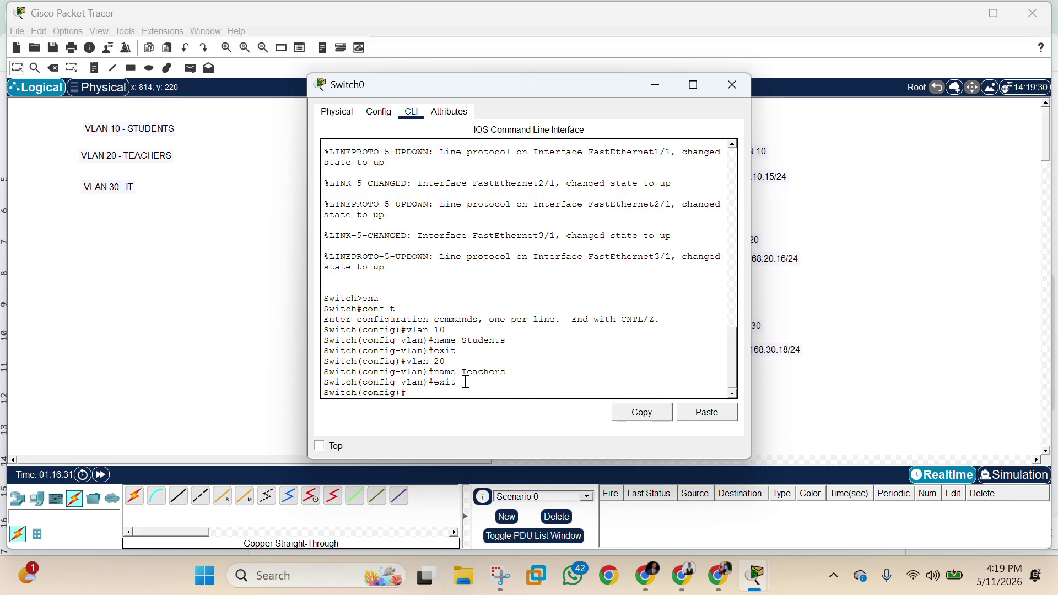
# Create VLAN 30 named IT on Switch0 and exit VLAN configuration
pyautogui.write('vlan 30')
pyautogui.press('Return')
pyautogui.write('name')
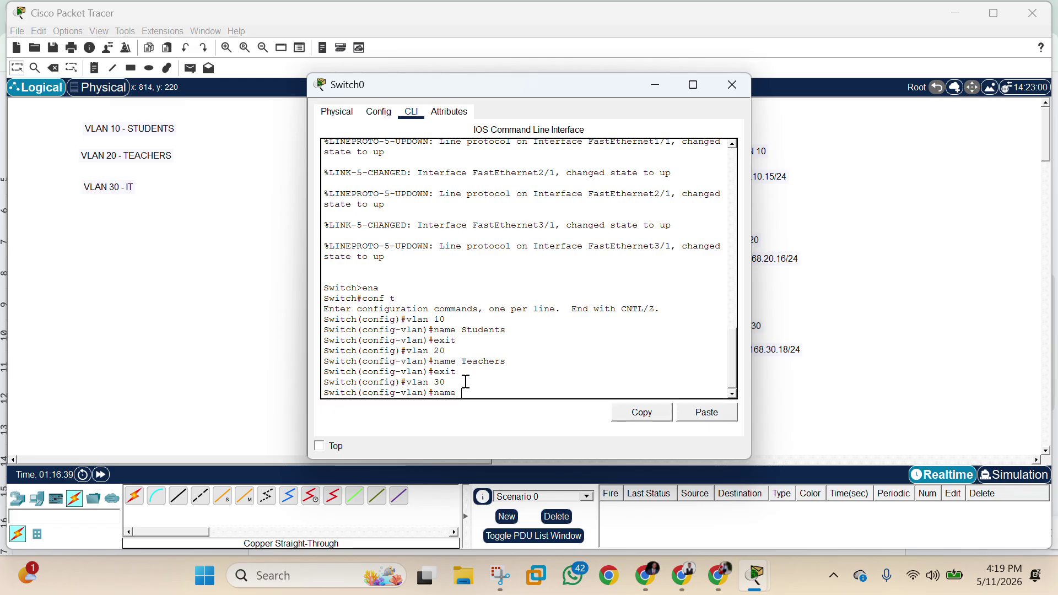
pyautogui.write(' IT')
pyautogui.press('Return')
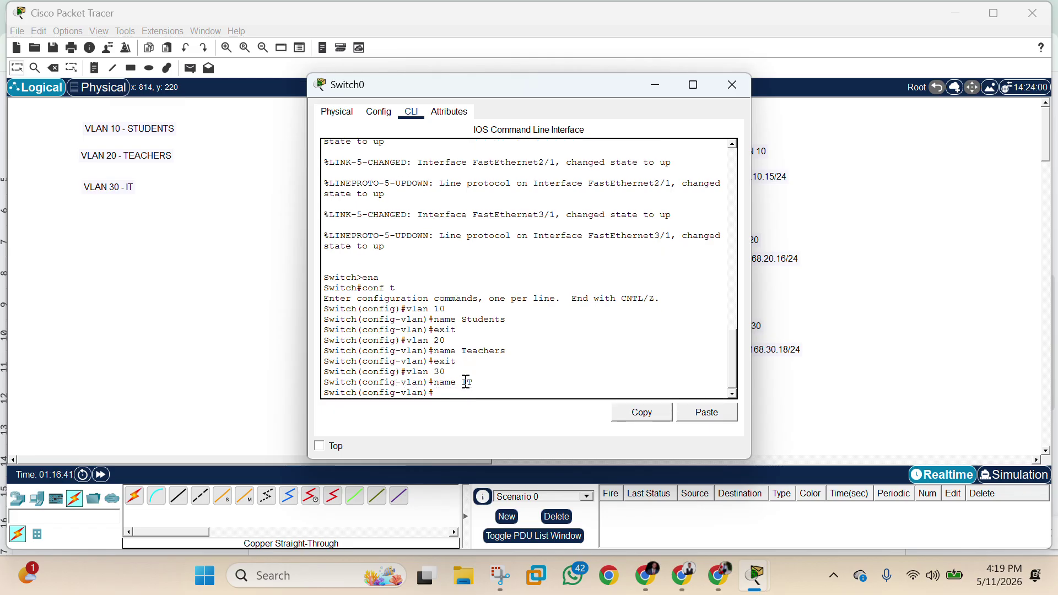
pyautogui.write('exit')
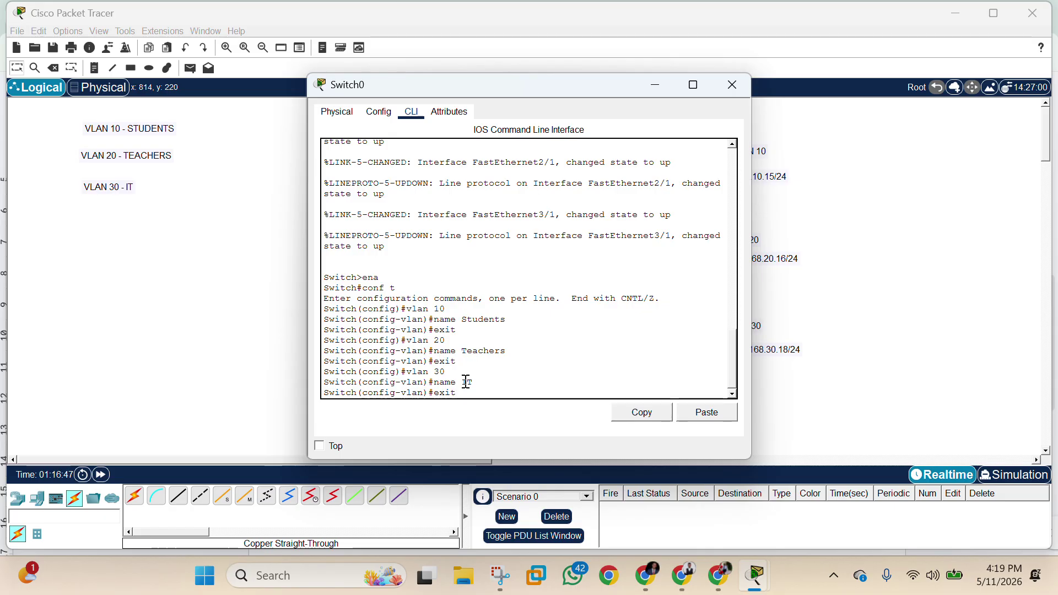
pyautogui.press('Return')
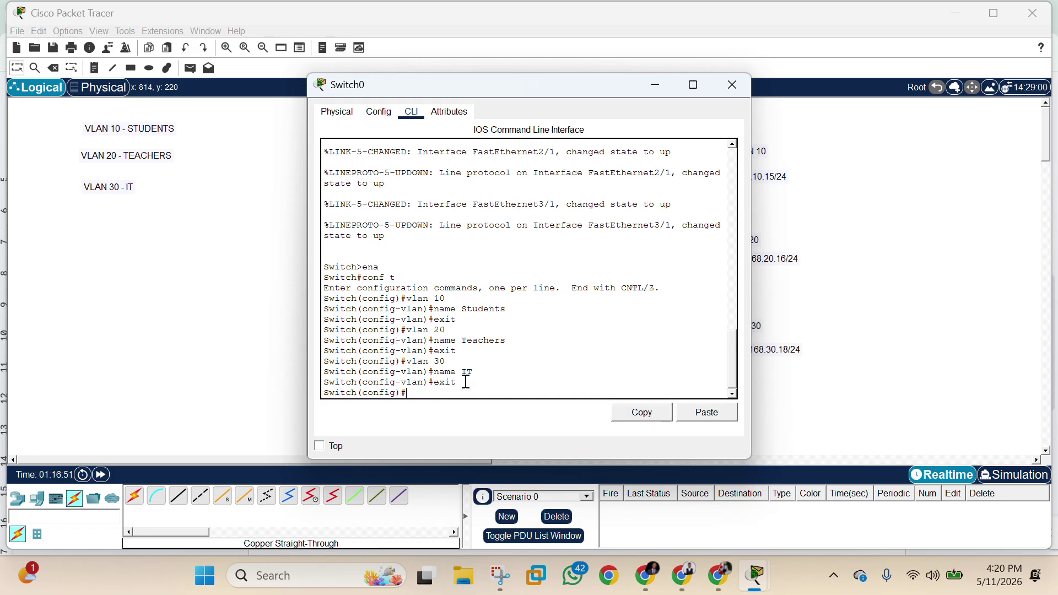
# Display Switch0's VLAN table with the command do show vlan brief
pyautogui.write('do show ')
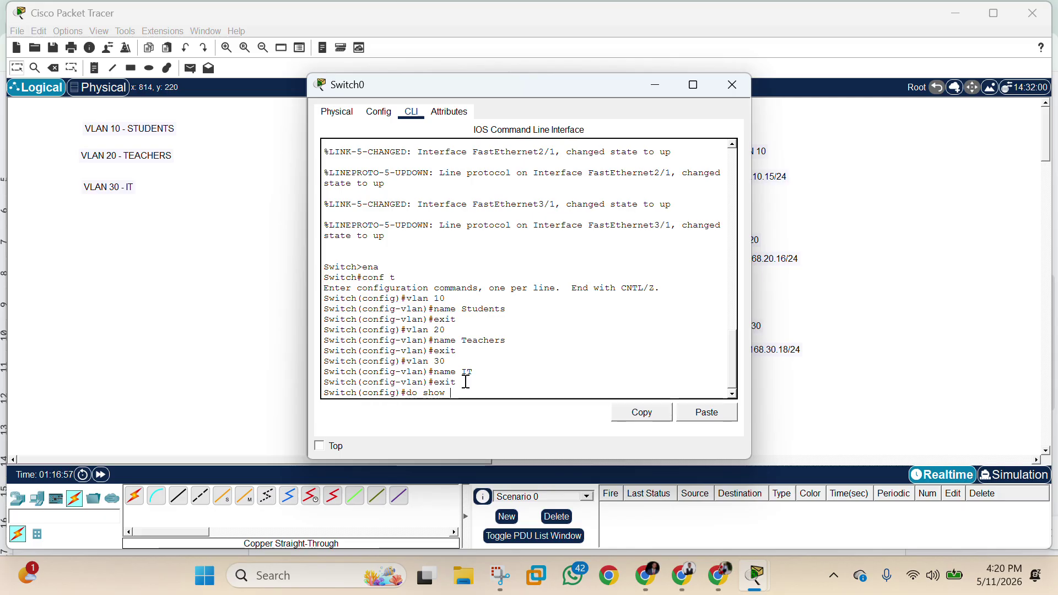
pyautogui.write('vlan brief')
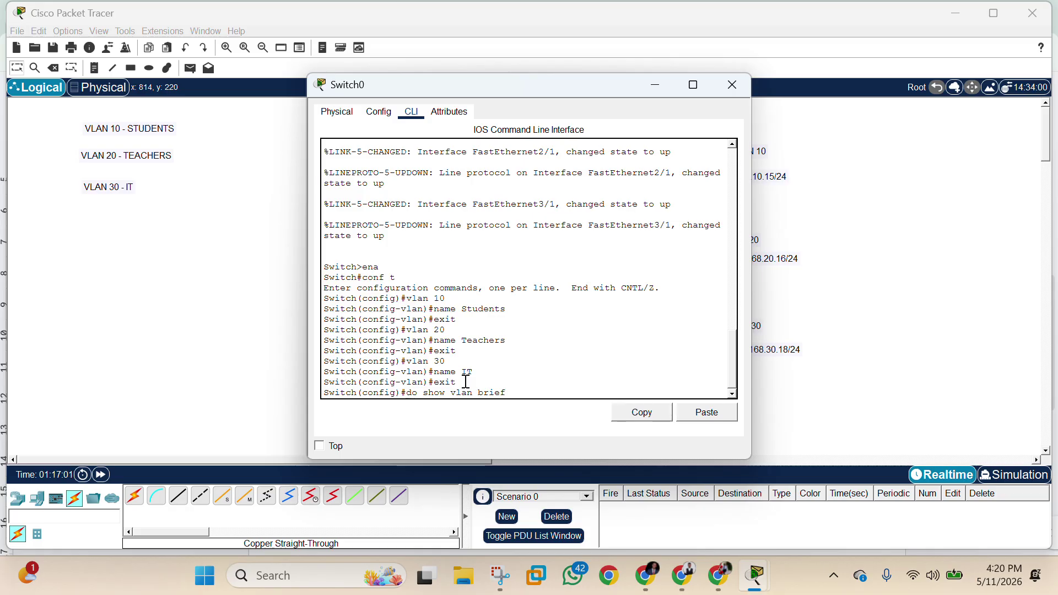
pyautogui.press('Return')
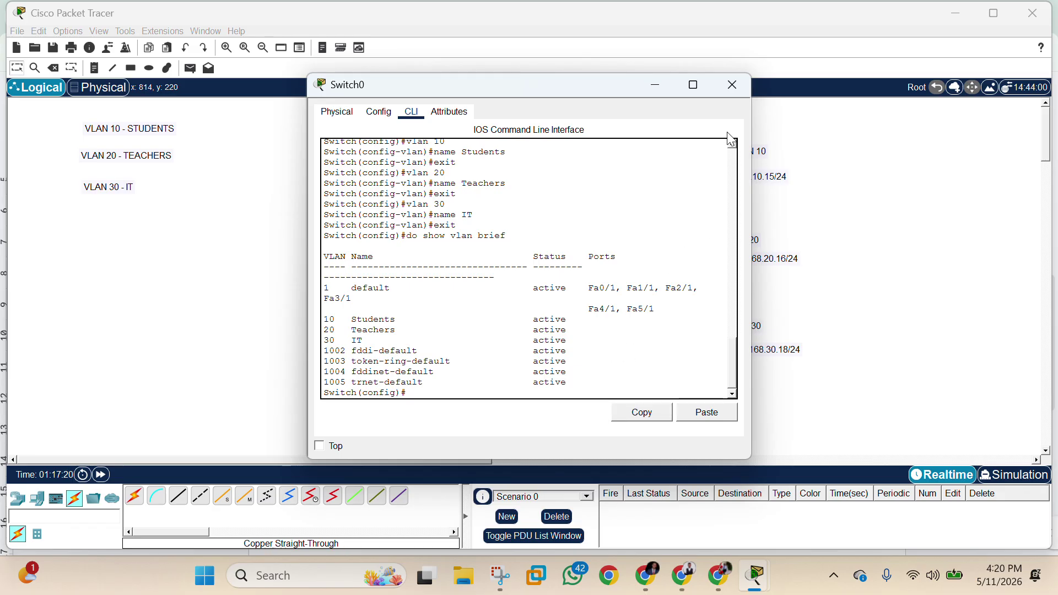
pyautogui.click(732, 90)
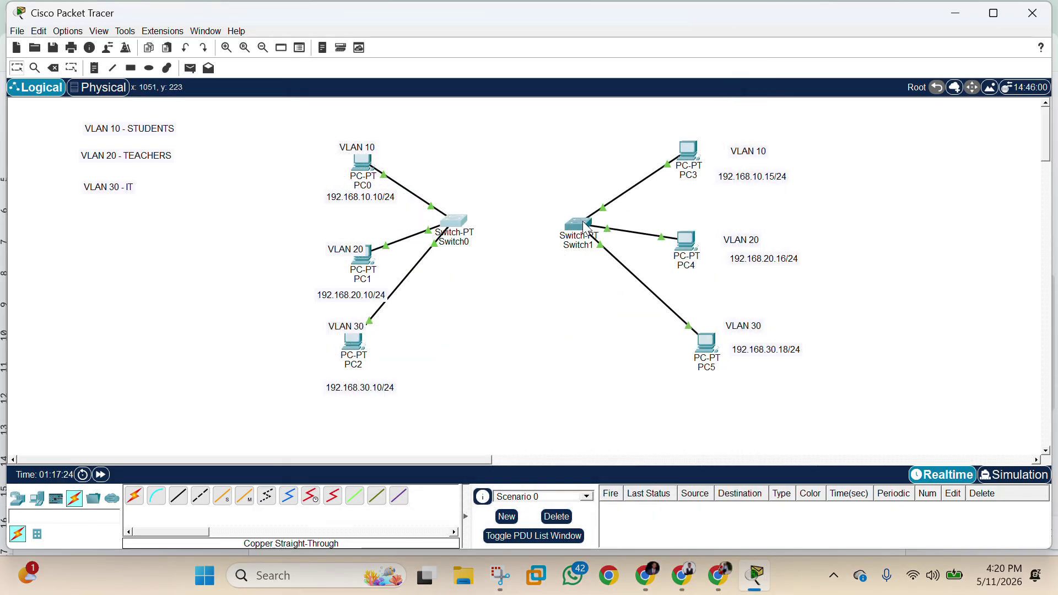
pyautogui.click(587, 227)
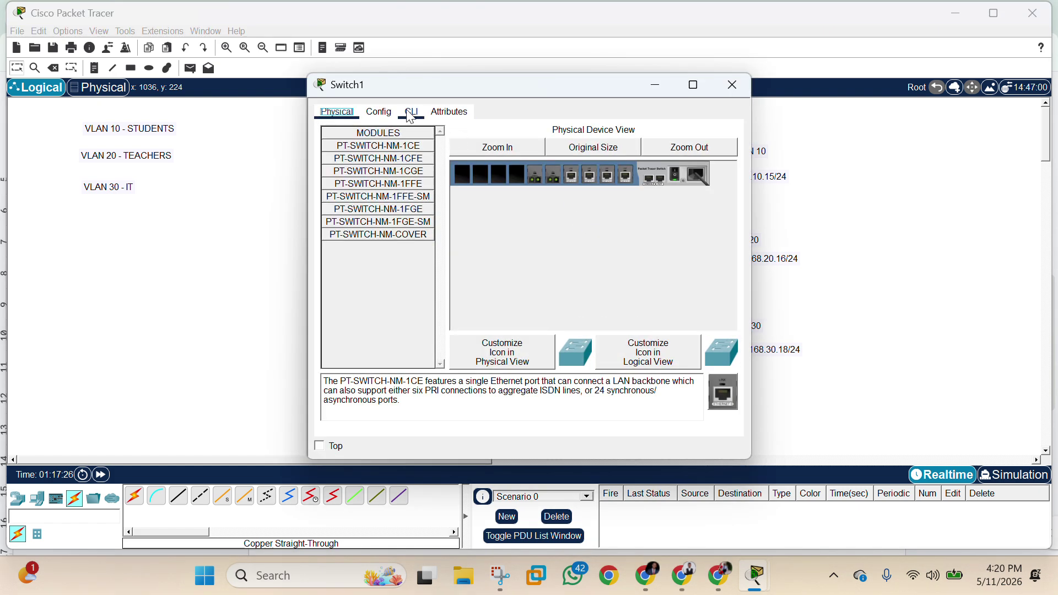
pyautogui.click(411, 114)
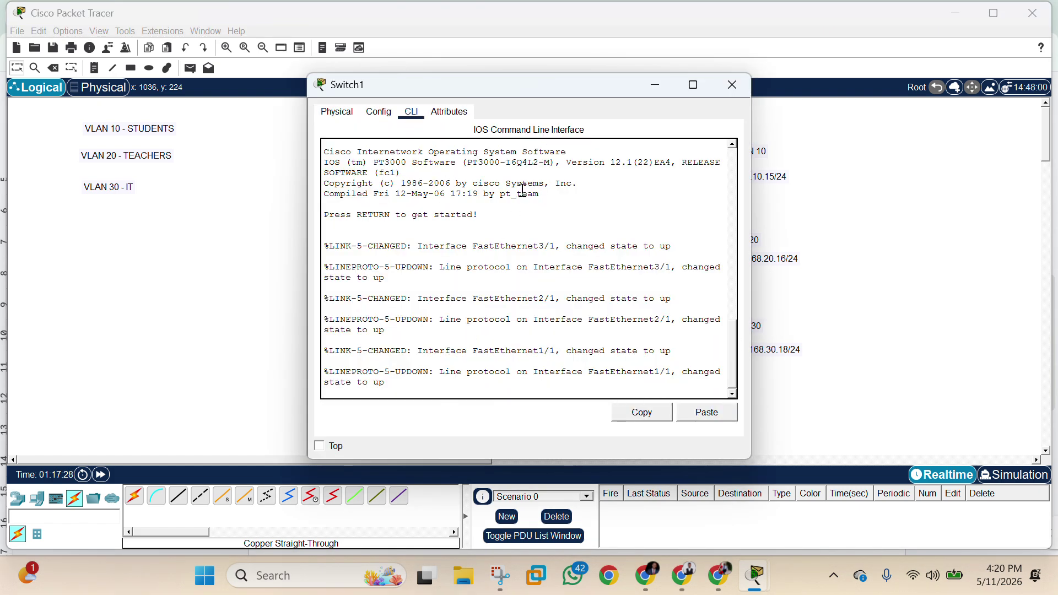
pyautogui.click(732, 85)
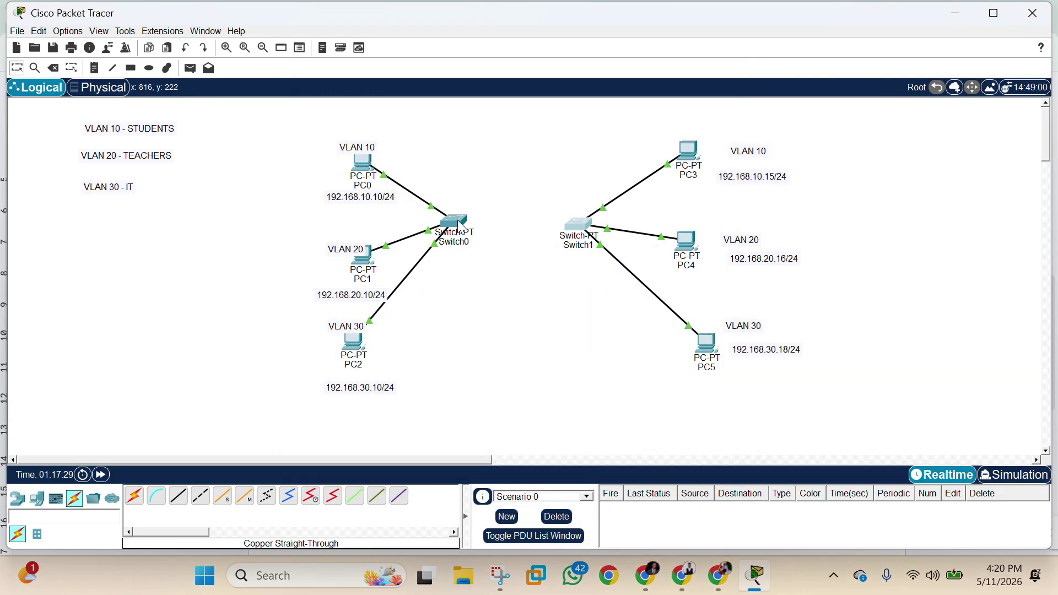
pyautogui.click(461, 226)
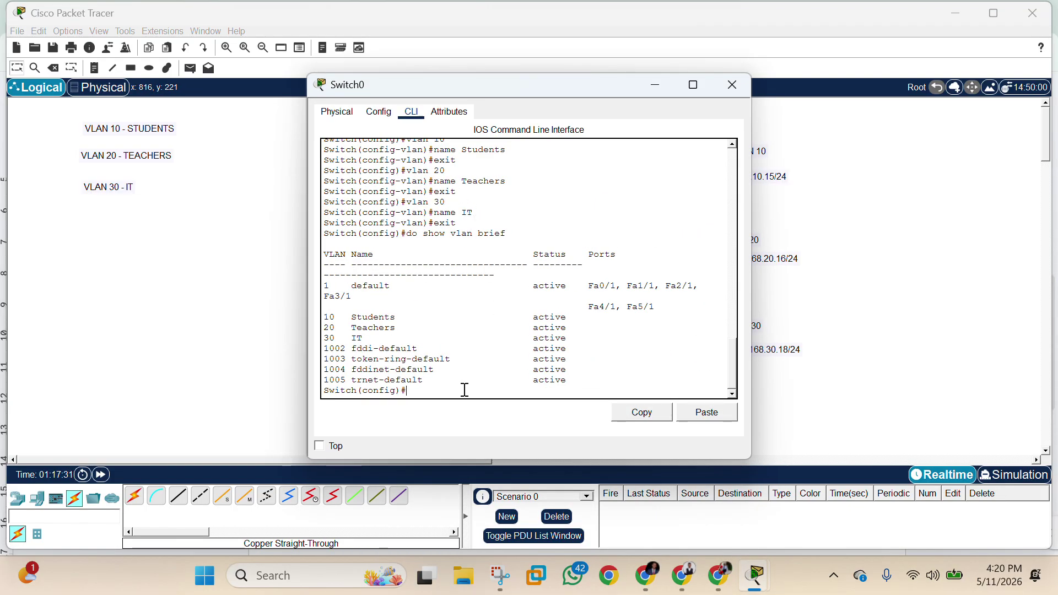
# Exit global configuration mode on Switch0 and save its configuration with the write command
pyautogui.write('exit')
pyautogui.press('Return')
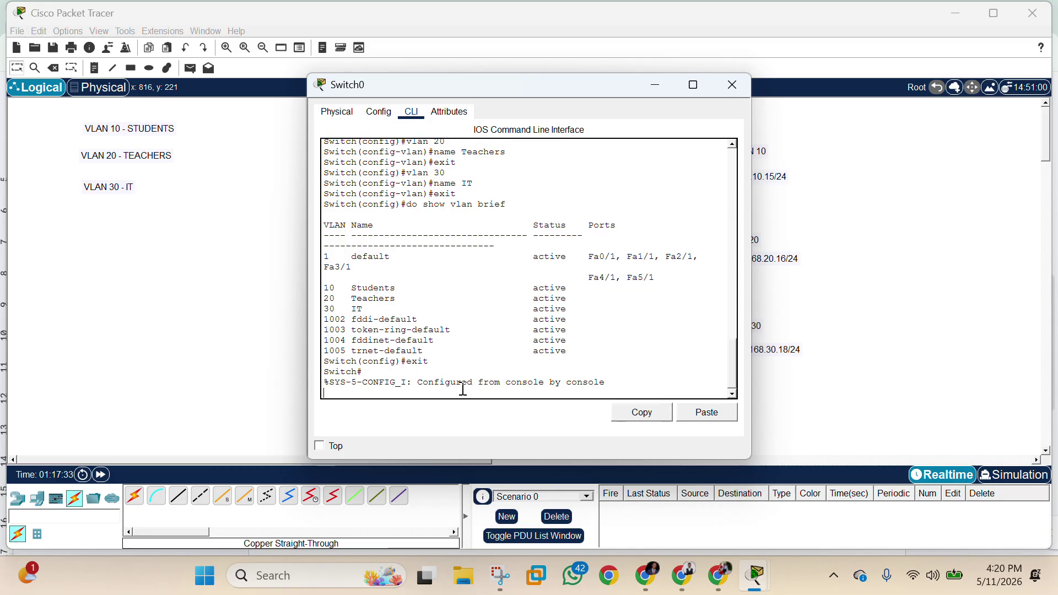
pyautogui.press('Return')
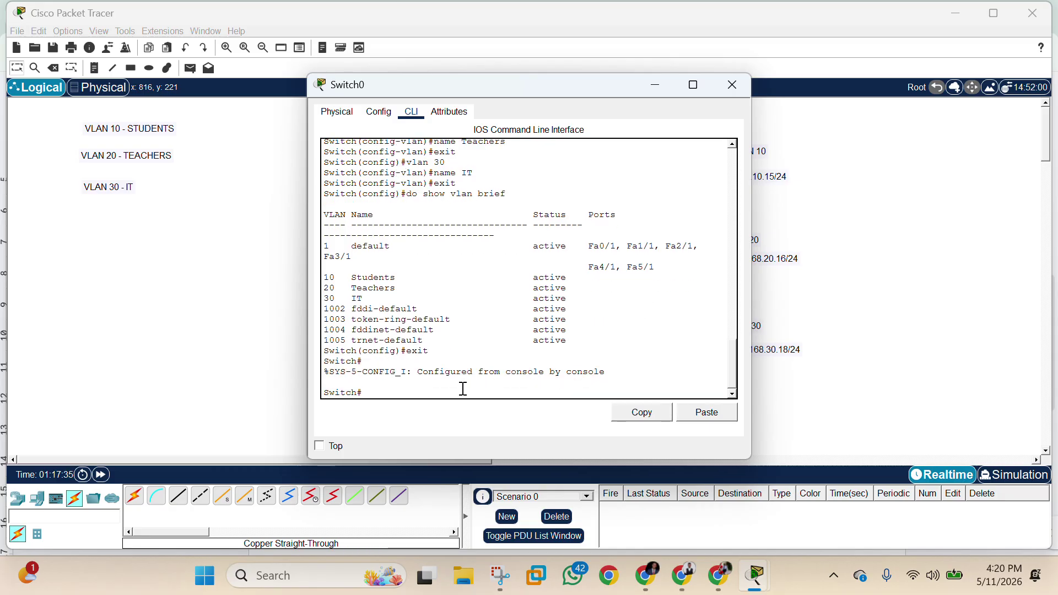
pyautogui.write('write')
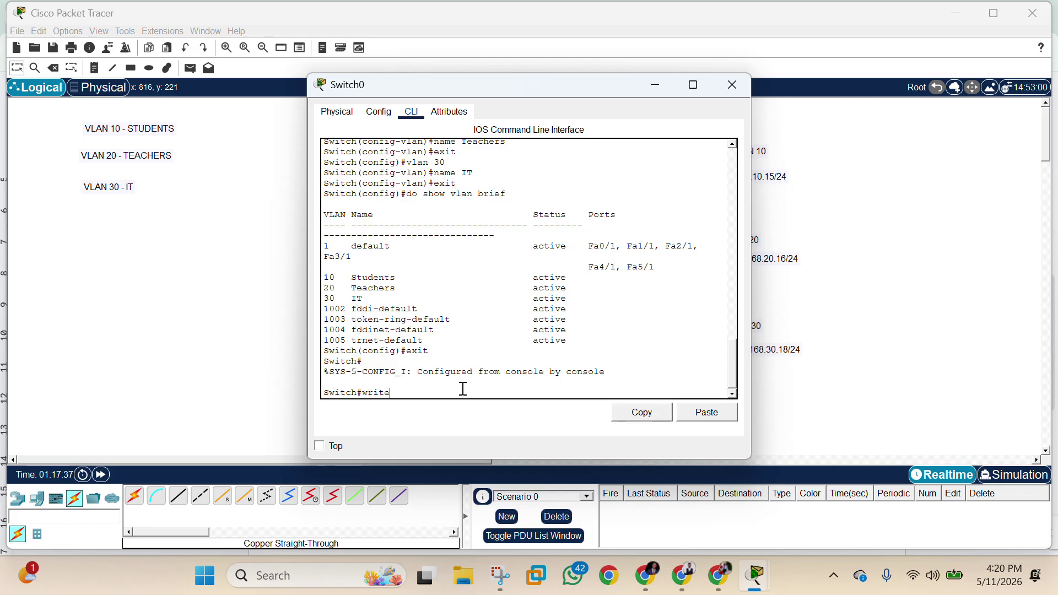
pyautogui.press('Return')
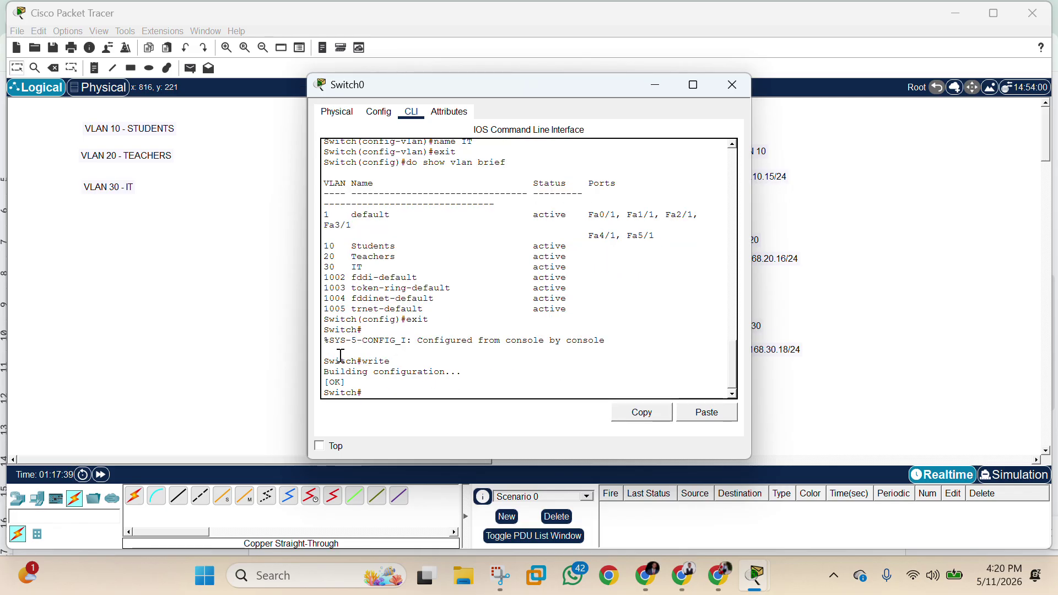
# Close Switch0, open Switch1's command line interface and enter privileged EXEC mode with the command ena
pyautogui.click(732, 85)
pyautogui.click(578, 225)
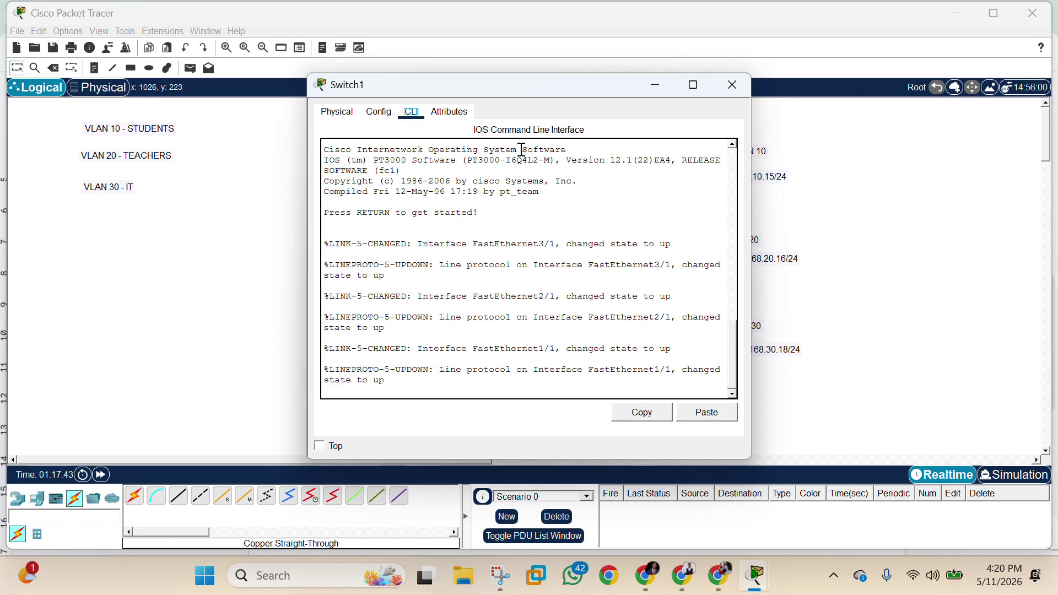
pyautogui.click(440, 392)
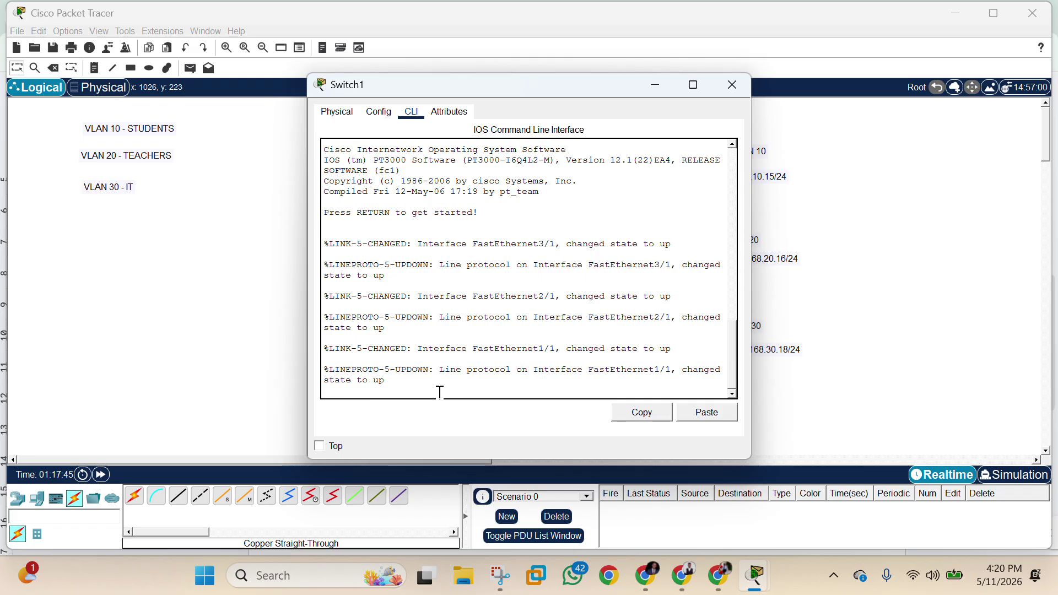
pyautogui.press('Return')
pyautogui.write('eb')
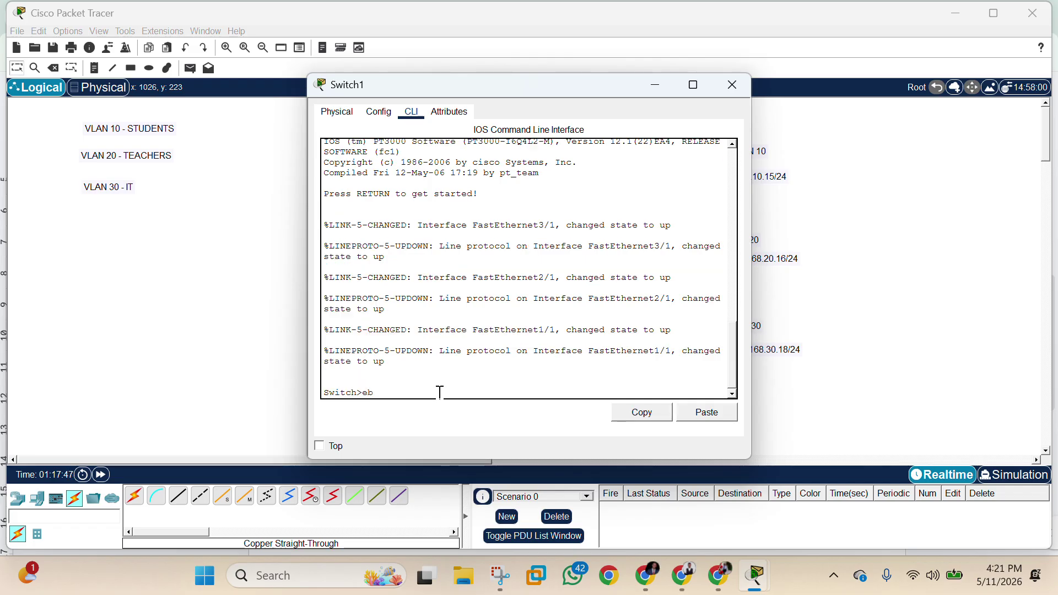
pyautogui.write('a')
pyautogui.press('Return')
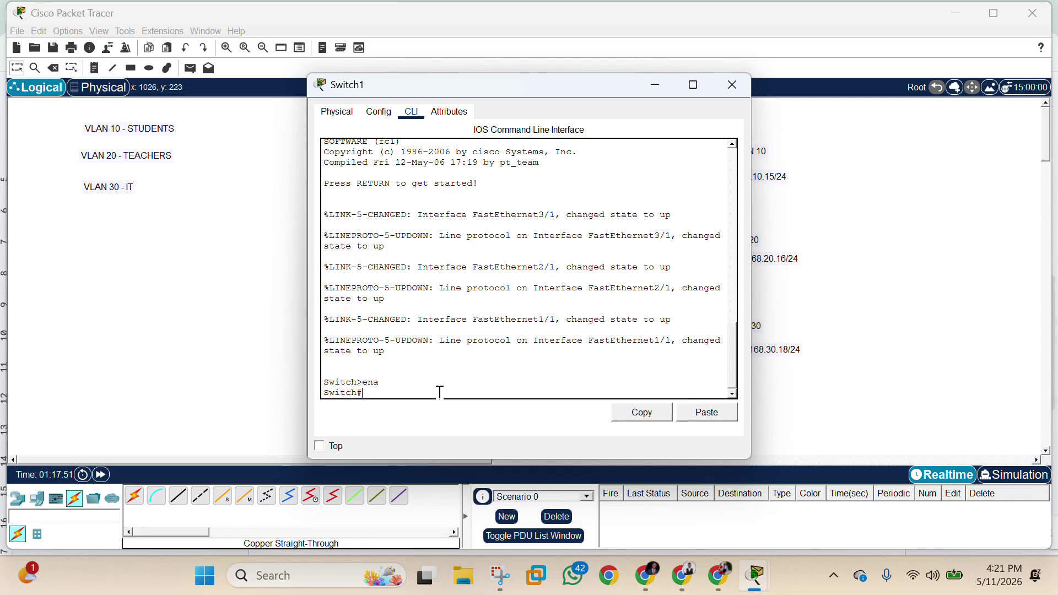
# Enter global configuration mode on Switch1 with config t, create VLAN 10 named Students and exit VLAN configuration
pyautogui.write('conf')
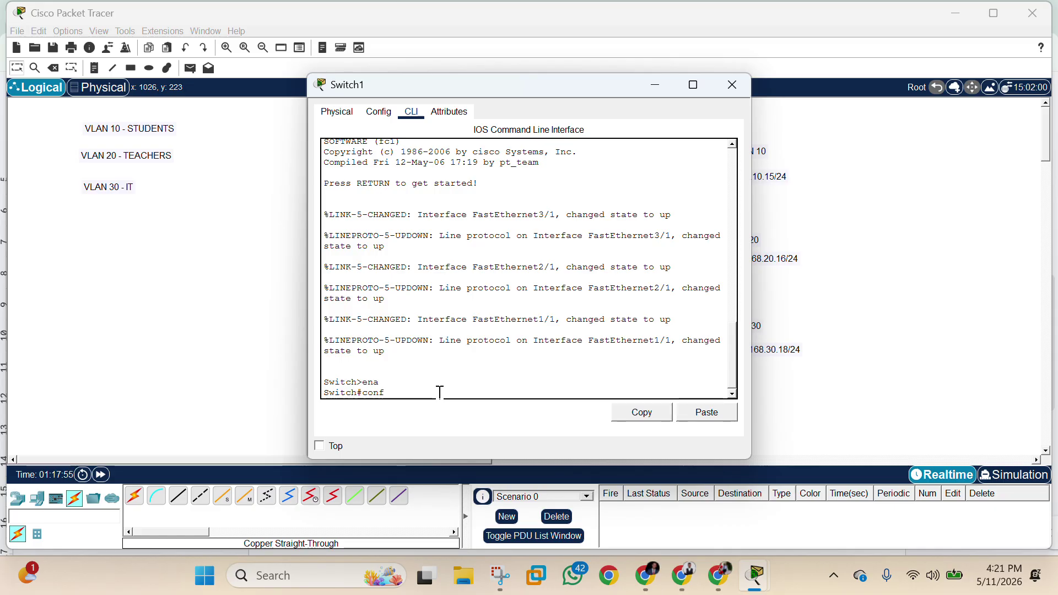
pyautogui.write('ig t')
pyautogui.press('Return')
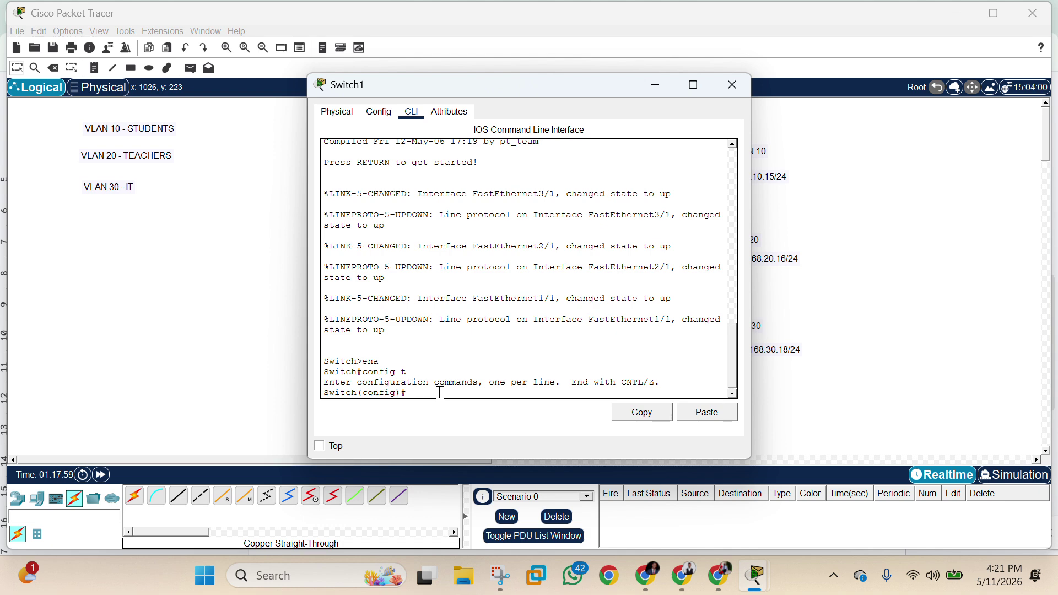
pyautogui.write('vlan 10')
pyautogui.press('Return')
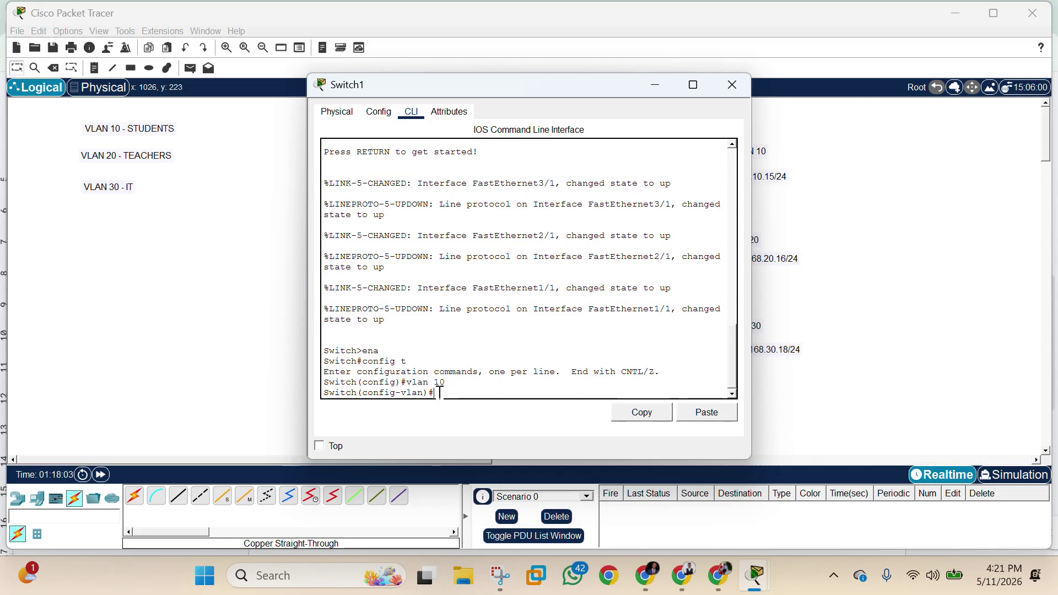
pyautogui.write('name Stude')
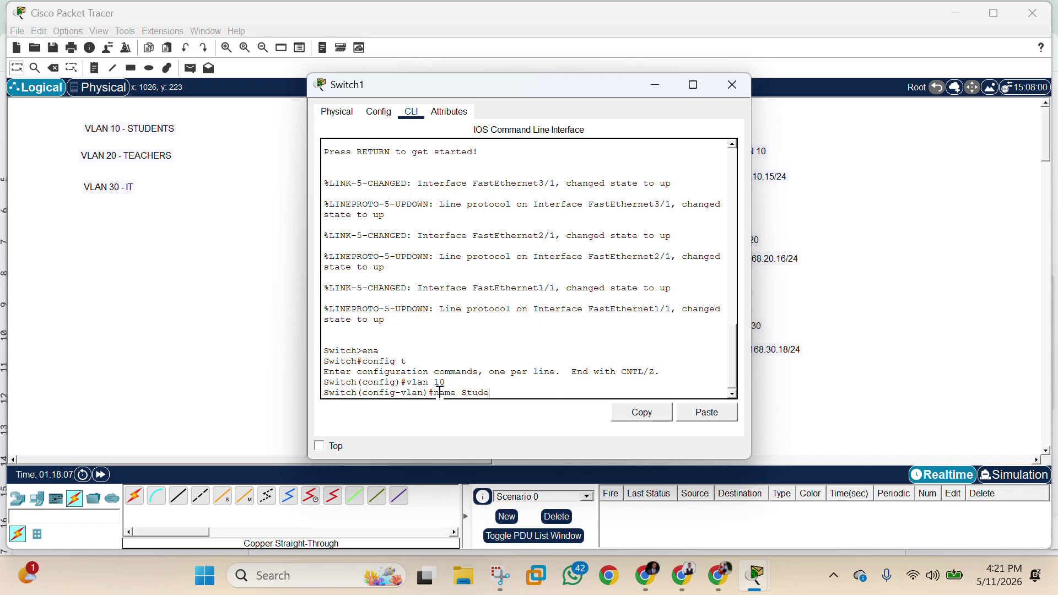
pyautogui.write('nts')
pyautogui.press('Return')
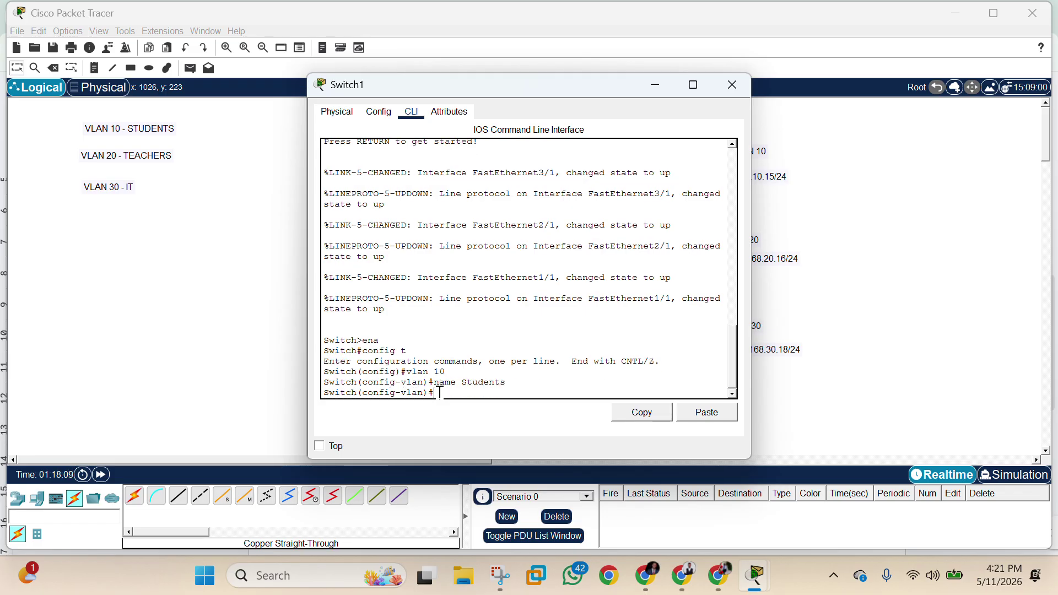
pyautogui.write('exit')
pyautogui.press('Return')
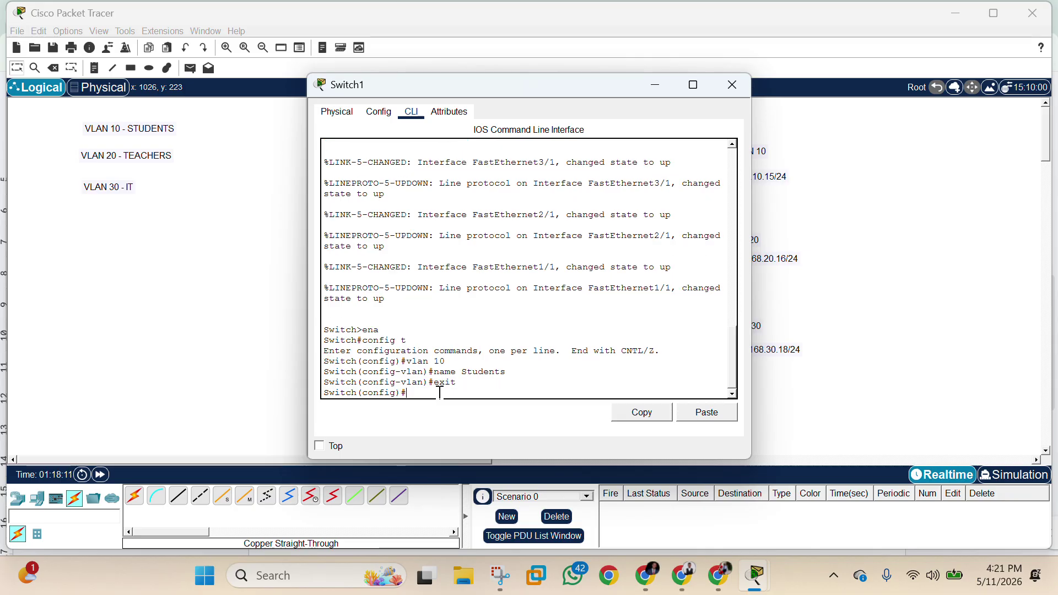
# Create VLAN 20 named Teachers on Switch1 and exit VLAN configuration
pyautogui.write('vlan')
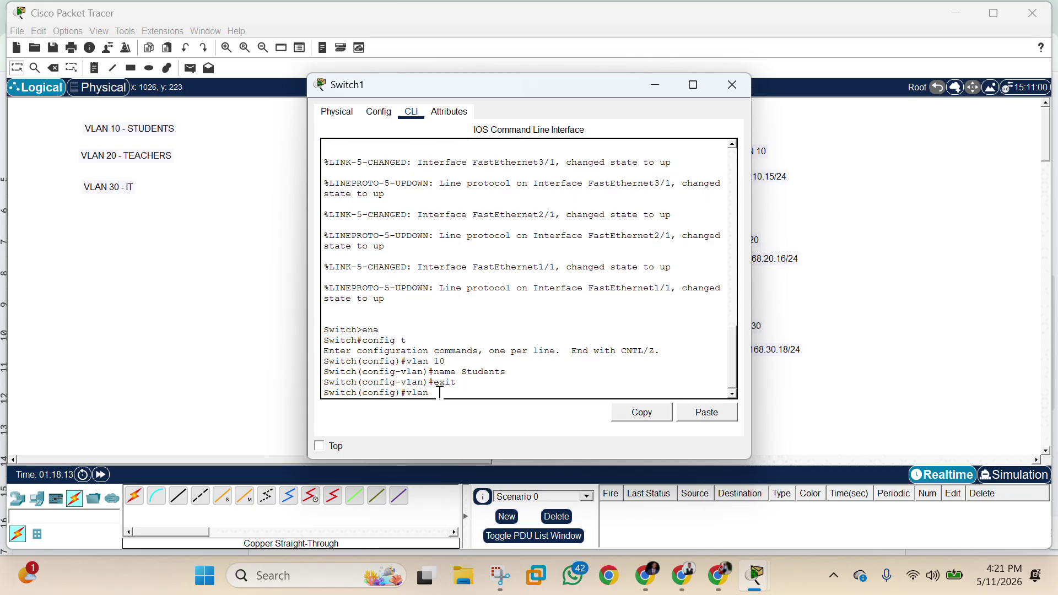
pyautogui.write(' 20')
pyautogui.press('Return')
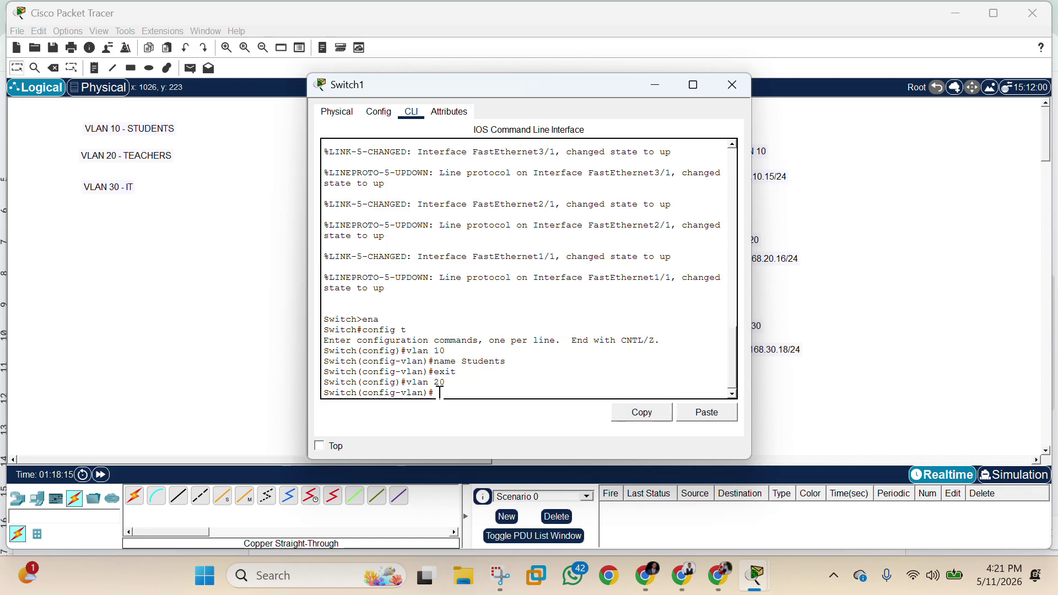
pyautogui.write('Teachers')
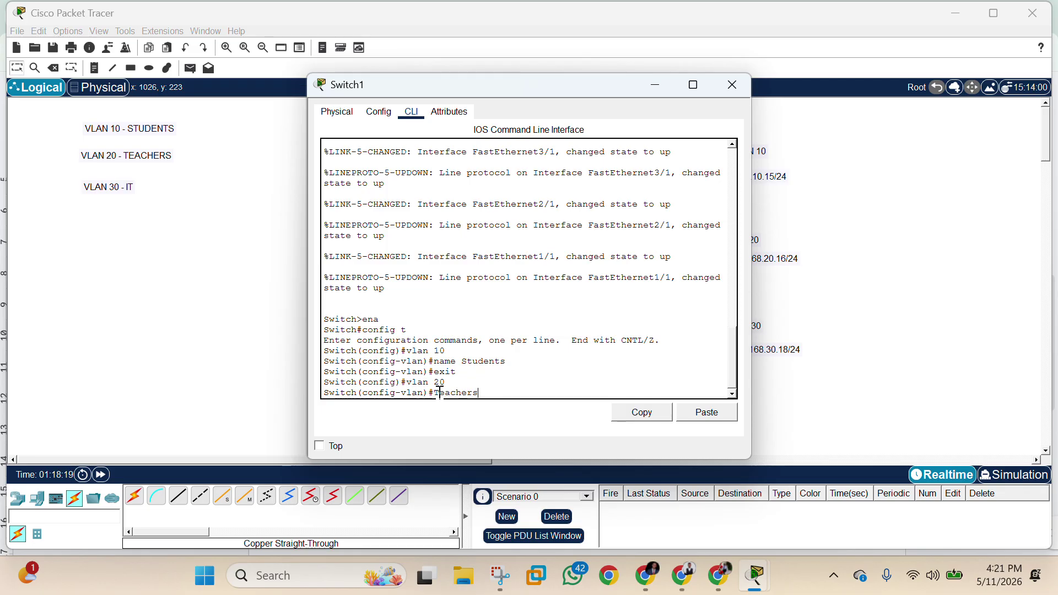
pyautogui.press('Return')
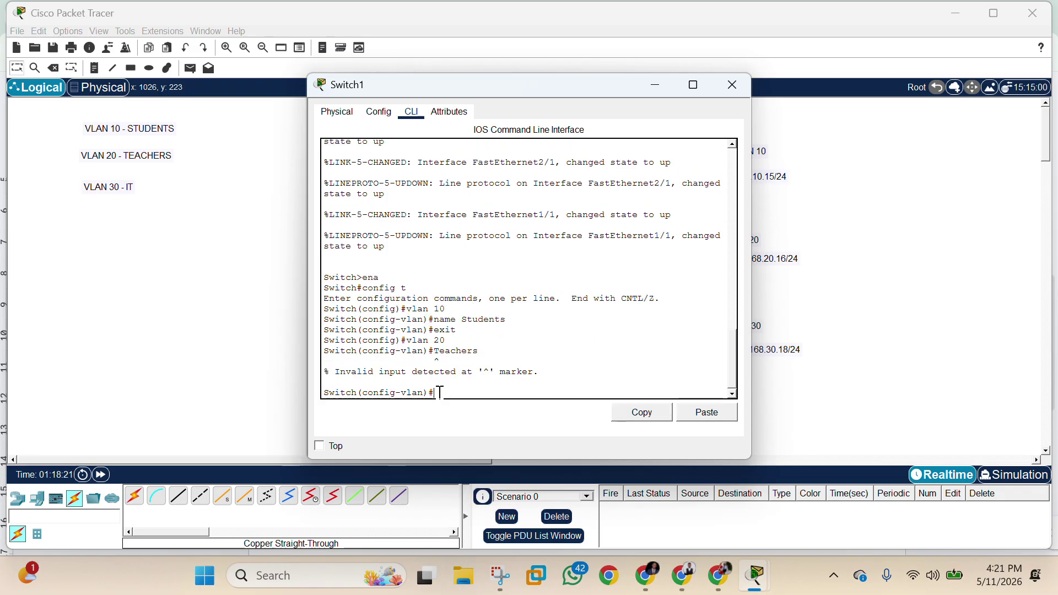
pyautogui.press('Up')
pyautogui.press('Left')
pyautogui.press('Left')
pyautogui.click(439, 392)
pyautogui.write('name')
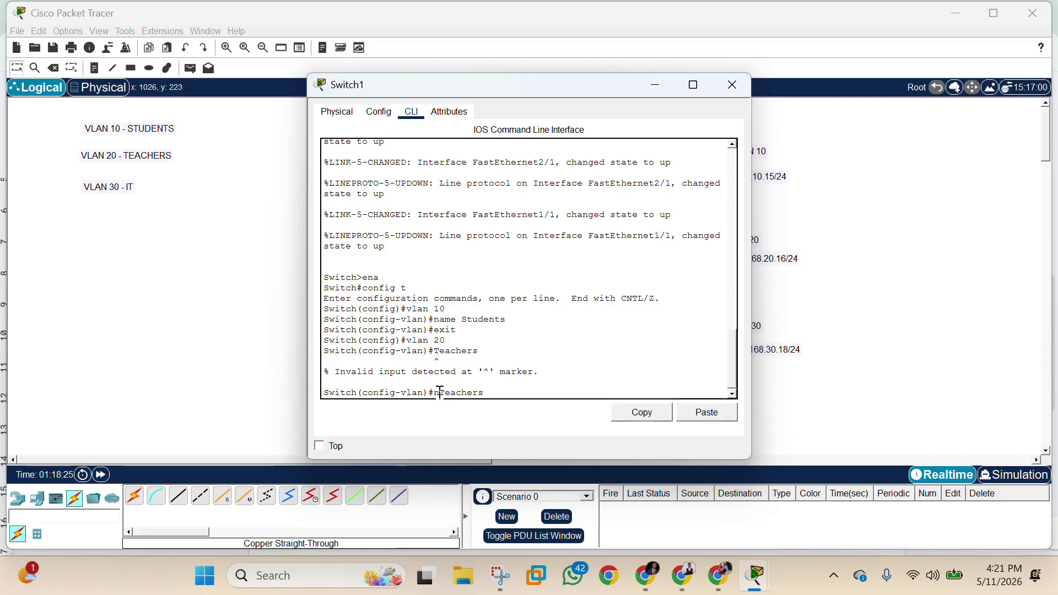
pyautogui.press('Return')
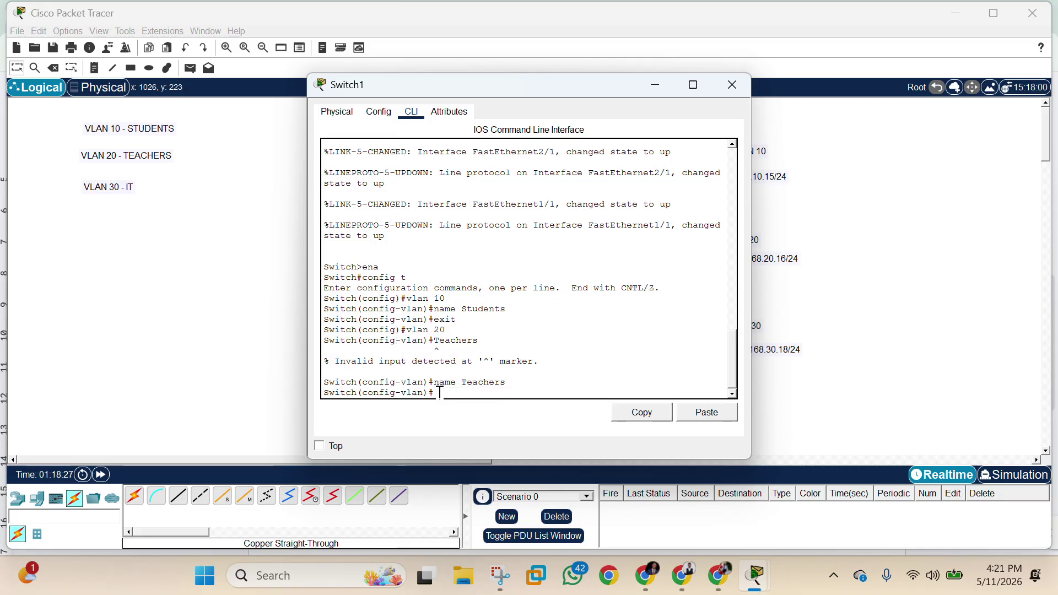
pyautogui.write('exi')
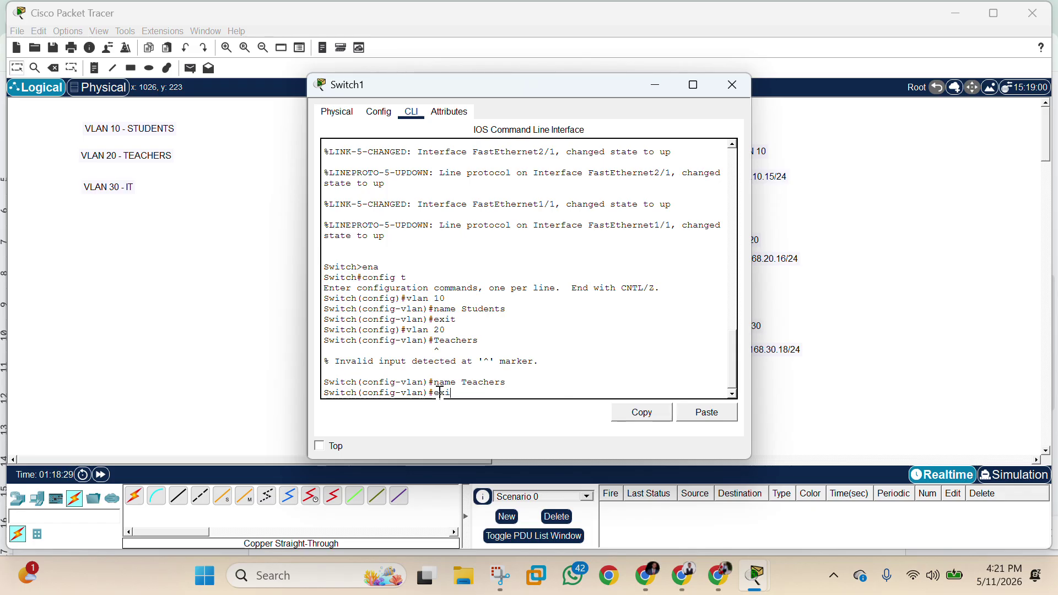
pyautogui.write('t')
pyautogui.press('Return')
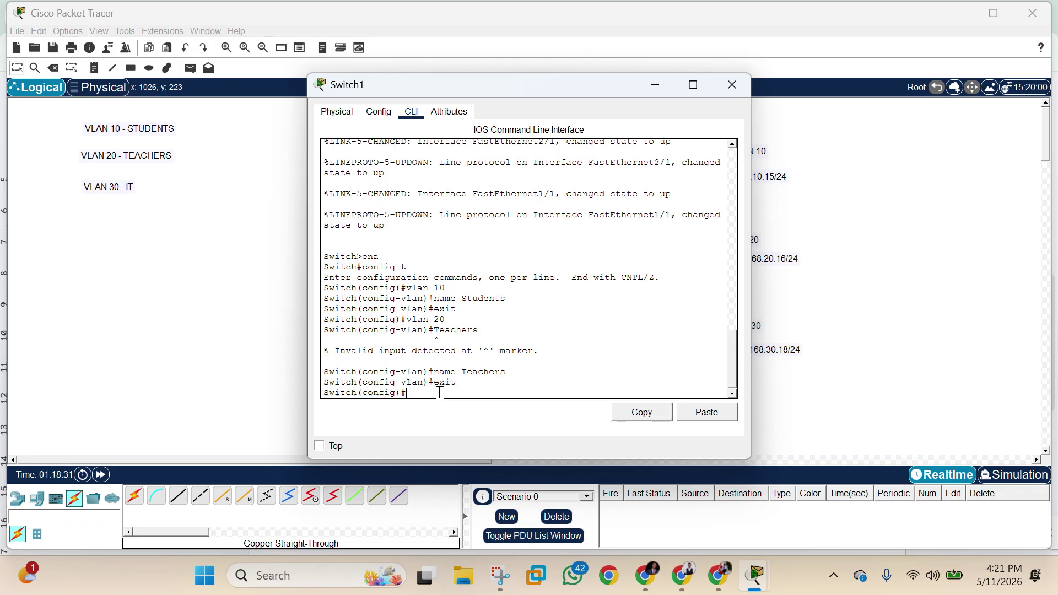
# Create VLAN 30 named IT on Switch1 and return to global configuration mode
pyautogui.write('vlan 30')
pyautogui.press('Return')
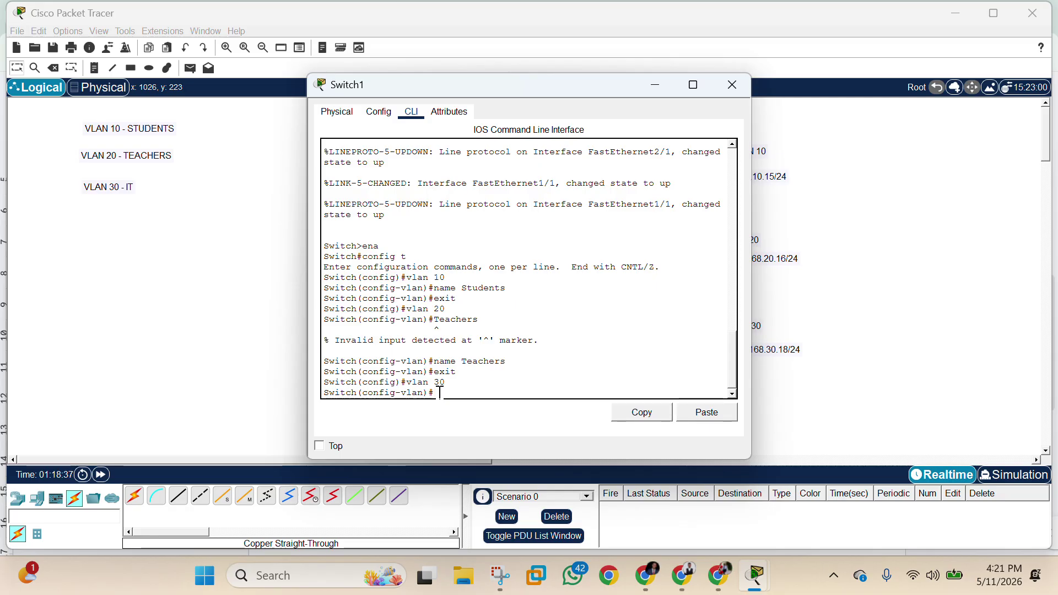
pyautogui.write('name IT')
pyautogui.press('Return')
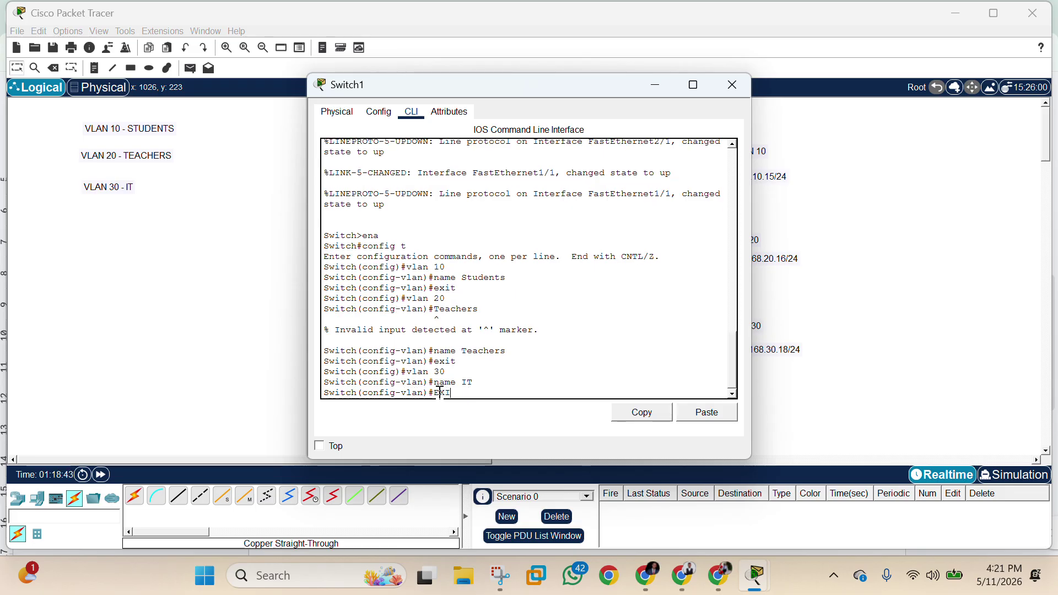
pyautogui.press('BackSpace')
pyautogui.press('BackSpace')
pyautogui.press('BackSpace')
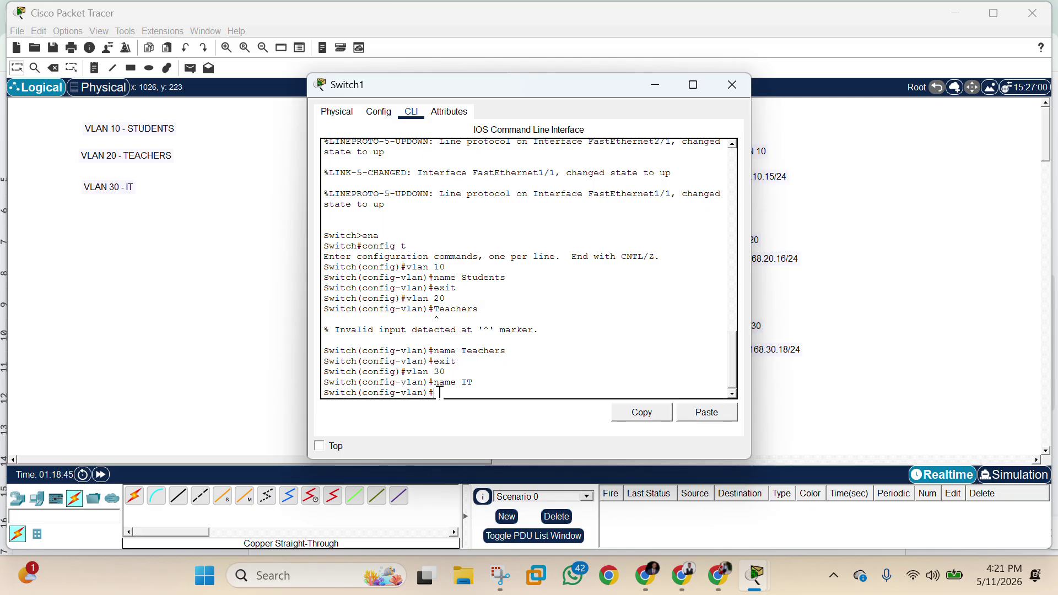
pyautogui.write('exit')
pyautogui.press('Return')
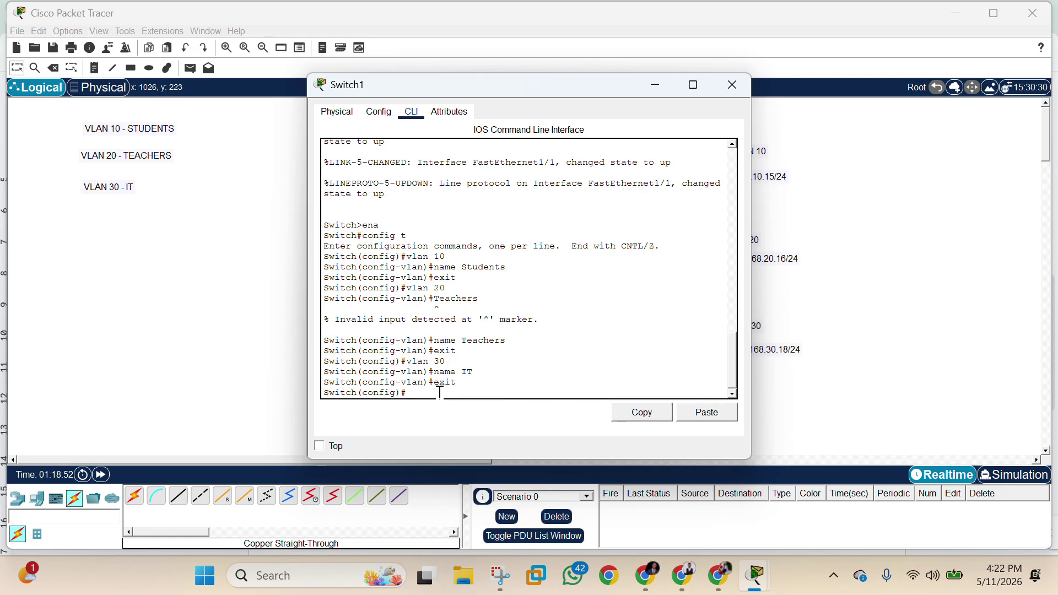
# Display Switch1's VLAN table with the command do show vlan br
pyautogui.write('d')
pyautogui.press('BackSpace')
pyautogui.write('o sho')
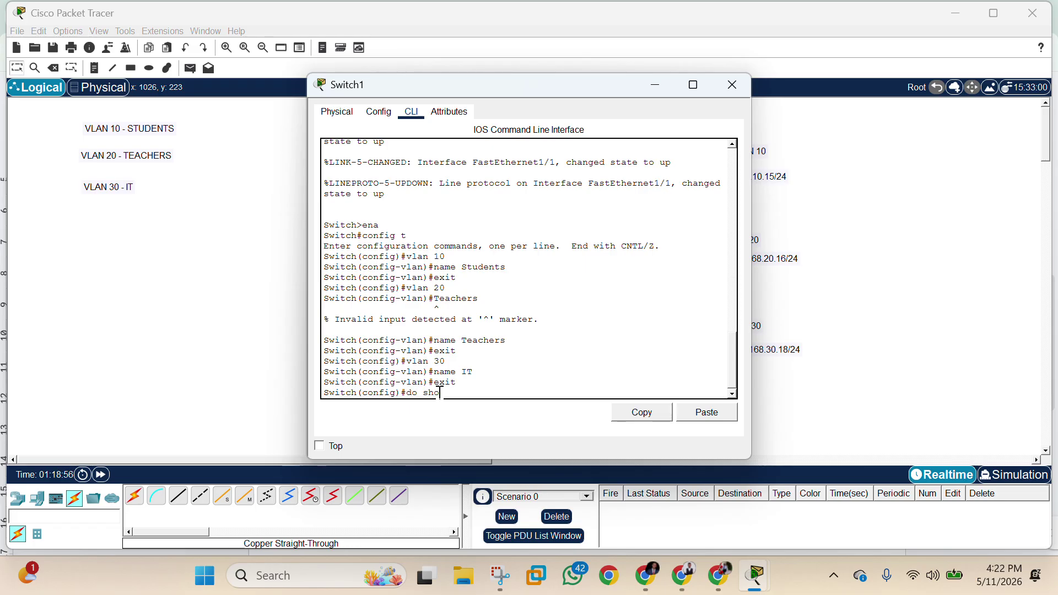
pyautogui.write('w vlan br')
pyautogui.press('Return')
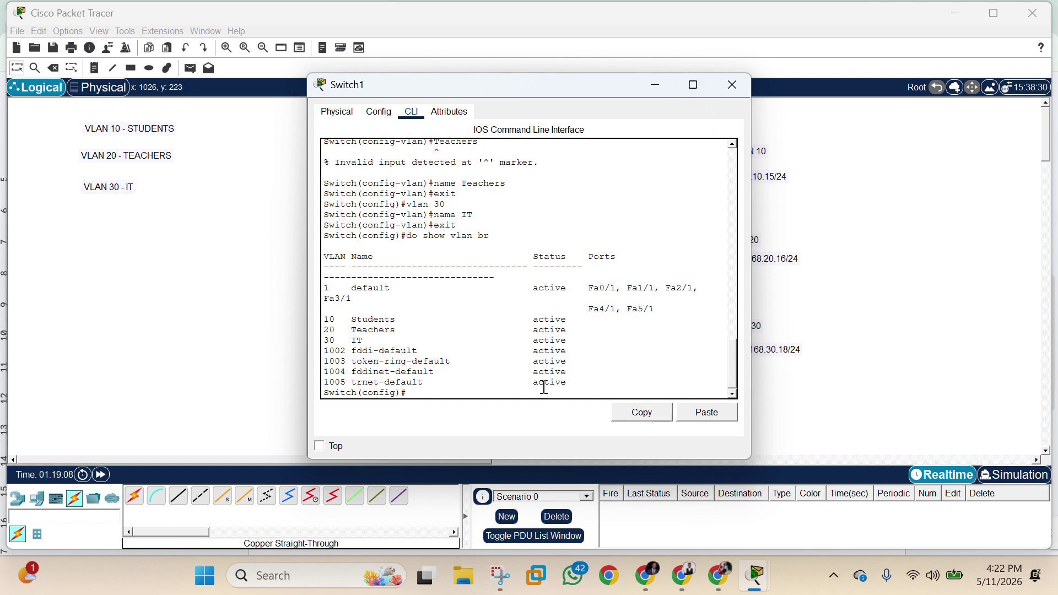
# Exit global configuration mode on Switch1, save its configuration with the write command and close the Switch1 window
pyautogui.write('xit')
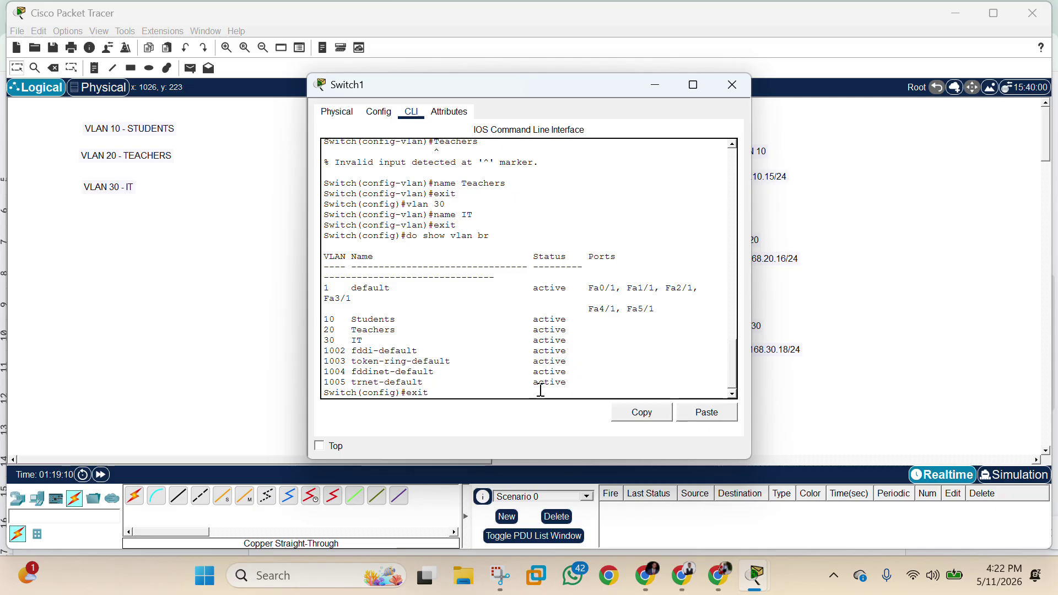
pyautogui.press('Return')
pyautogui.press('Return')
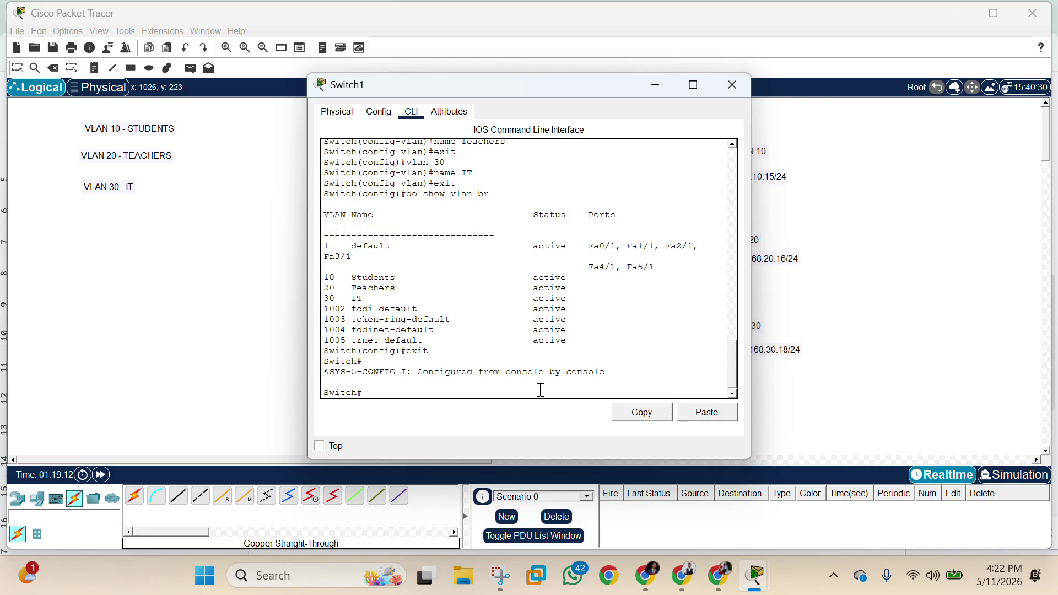
pyautogui.write('write')
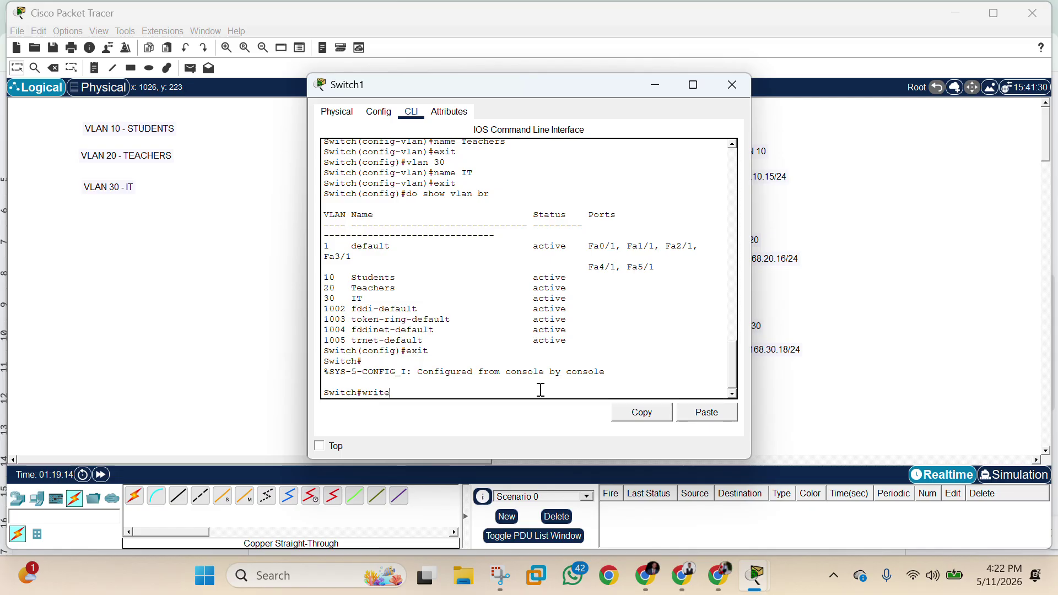
pyautogui.press('Return')
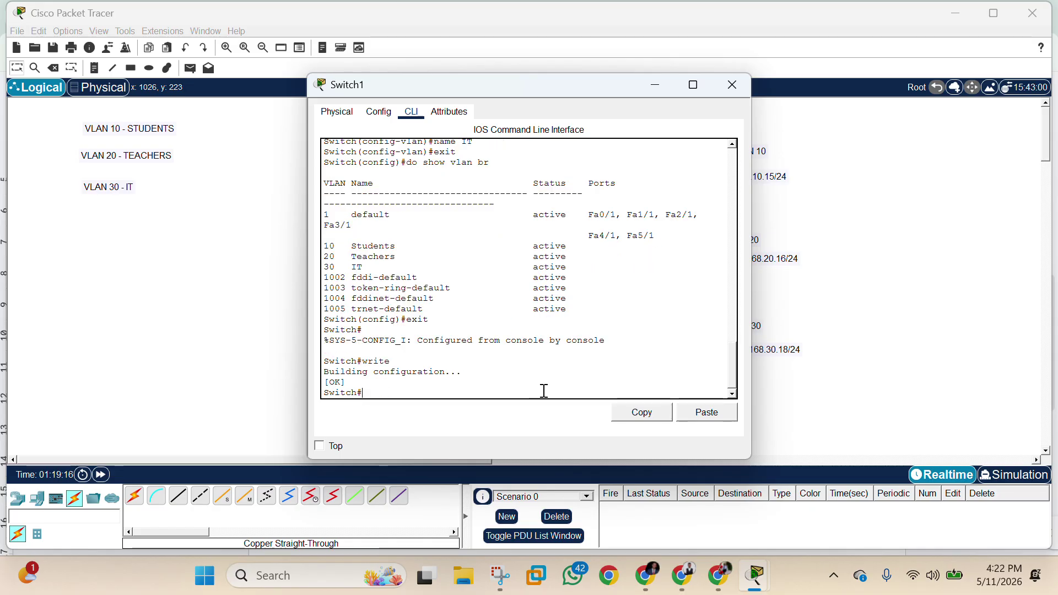
pyautogui.click(732, 84)
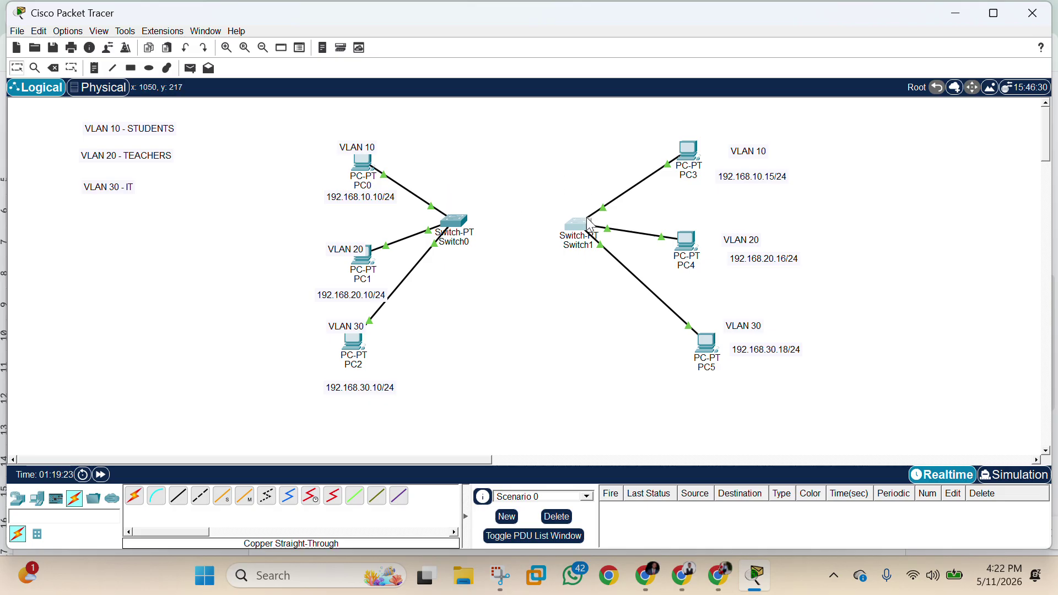
# Switch to the Google Docs notes in Chrome to review the numbered lab steps and return to Packet Tracer
pyautogui.moveTo(586, 236)
pyautogui.click(686, 580)
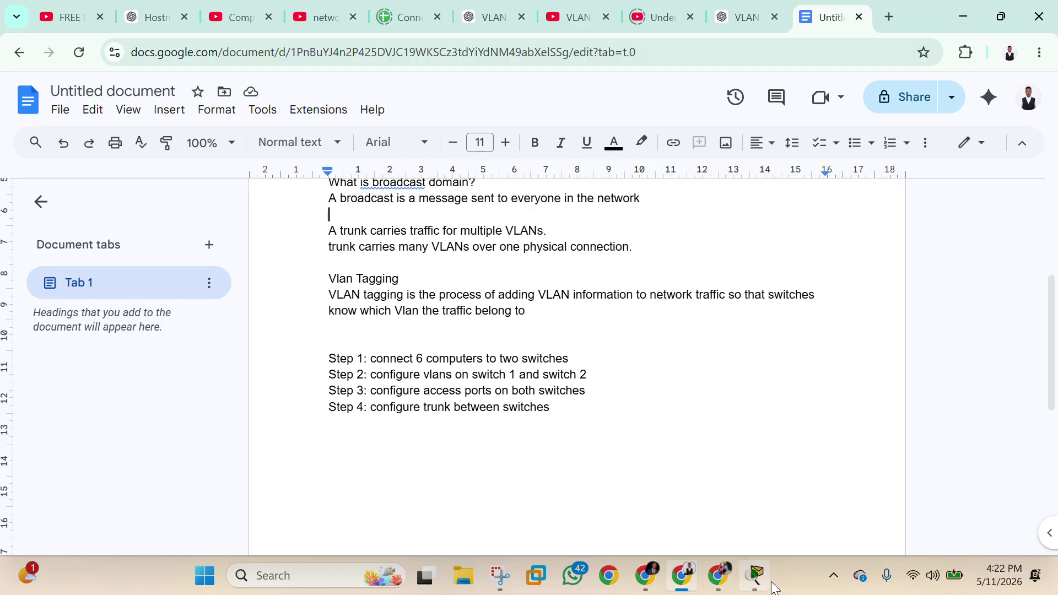
pyautogui.moveTo(758, 576)
pyautogui.click(732, 518)
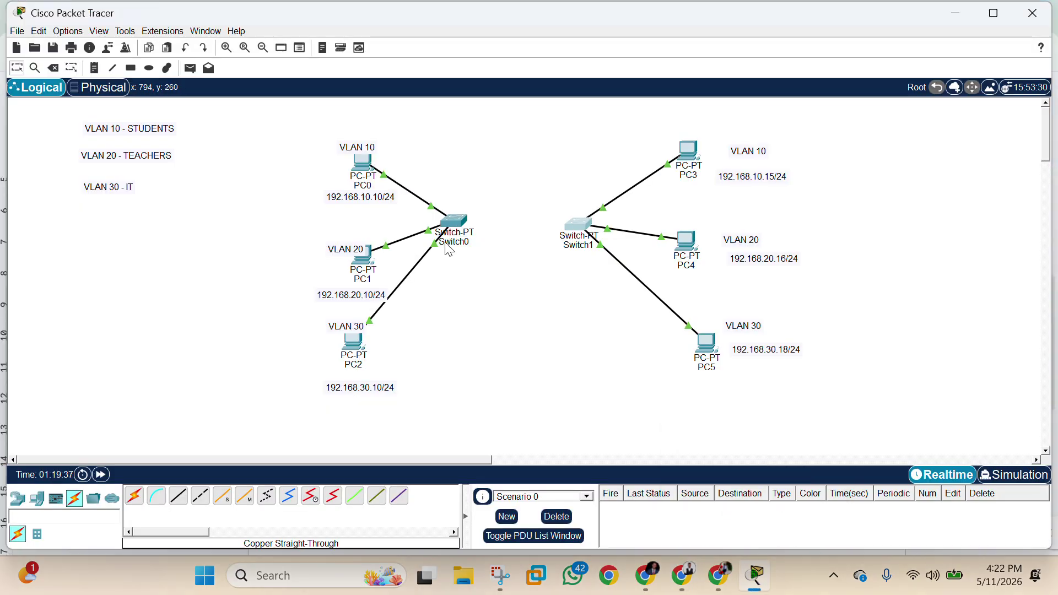
# Open Switch0's command line interface and enter global configuration mode with config t
pyautogui.moveTo(453, 223)
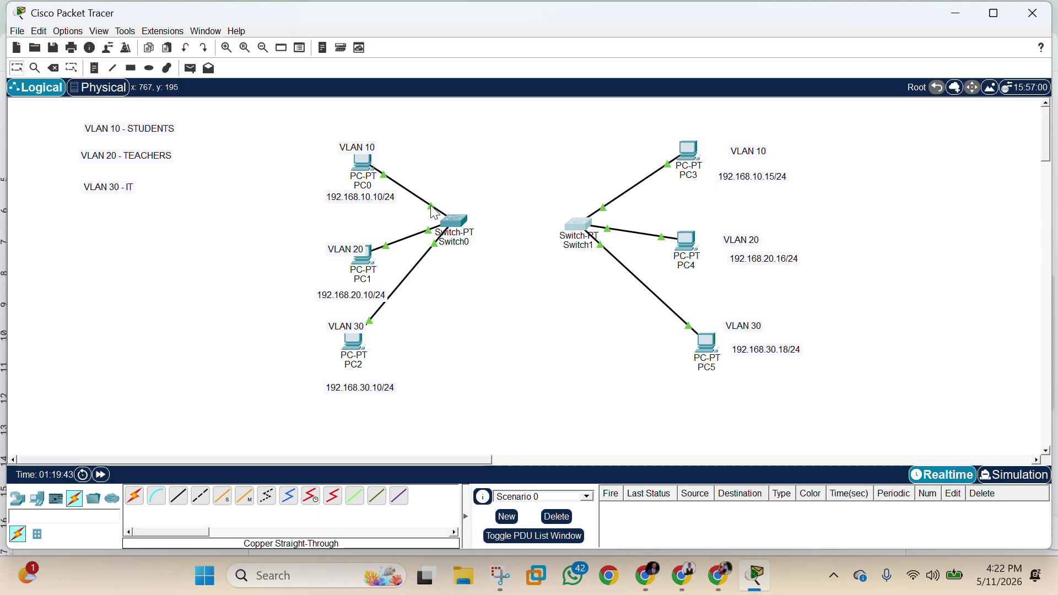
pyautogui.moveTo(431, 206)
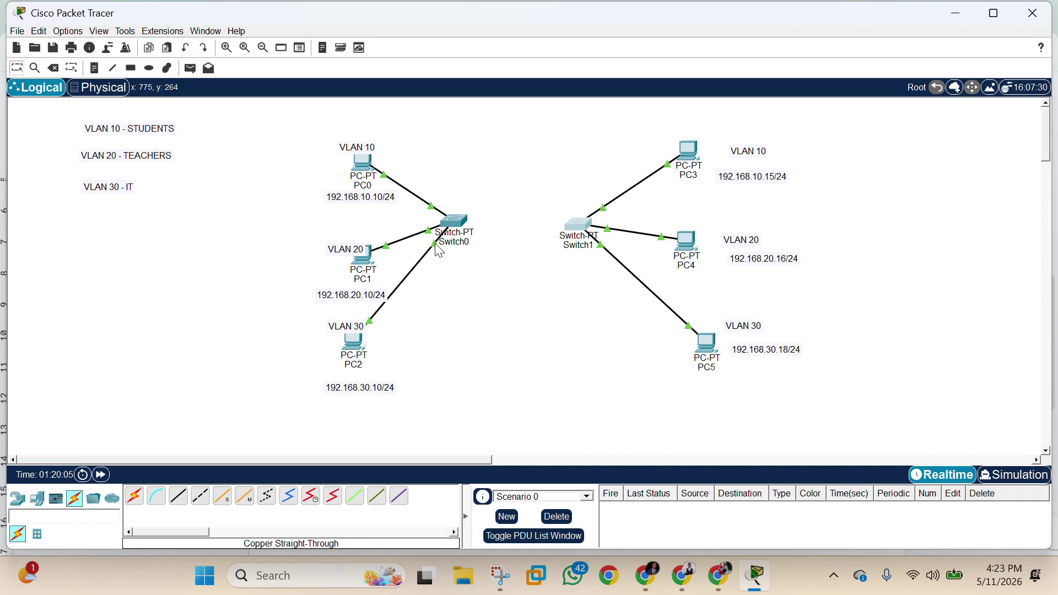
pyautogui.click(456, 223)
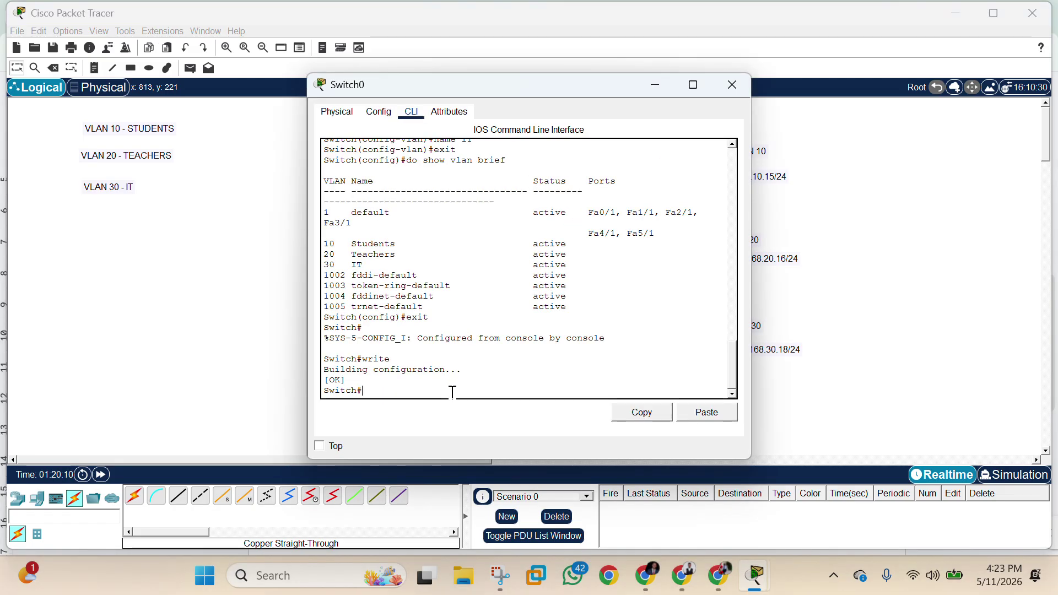
pyautogui.write('config t')
pyautogui.press('Return')
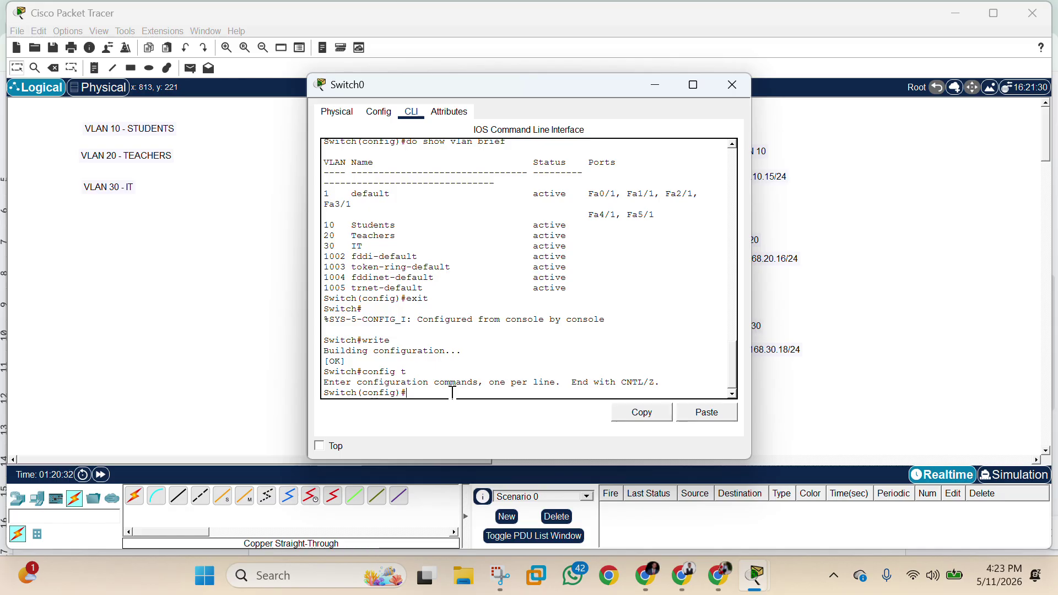
# Display Switch0's interface summary with the command do sh ip int brie
pyautogui.write('do sh ip int')
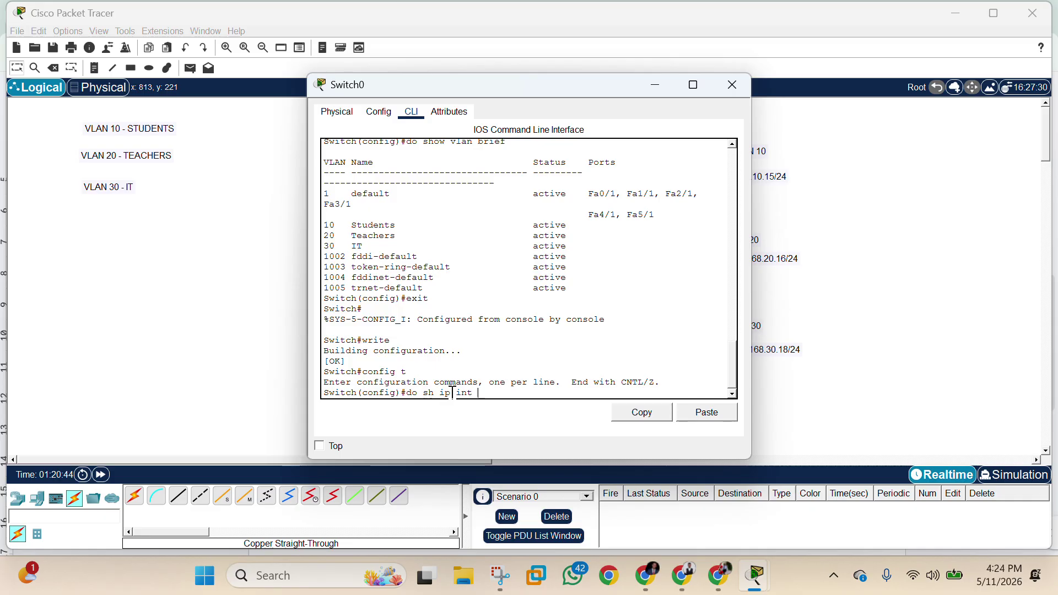
pyautogui.write(' brie')
pyautogui.press('Return')
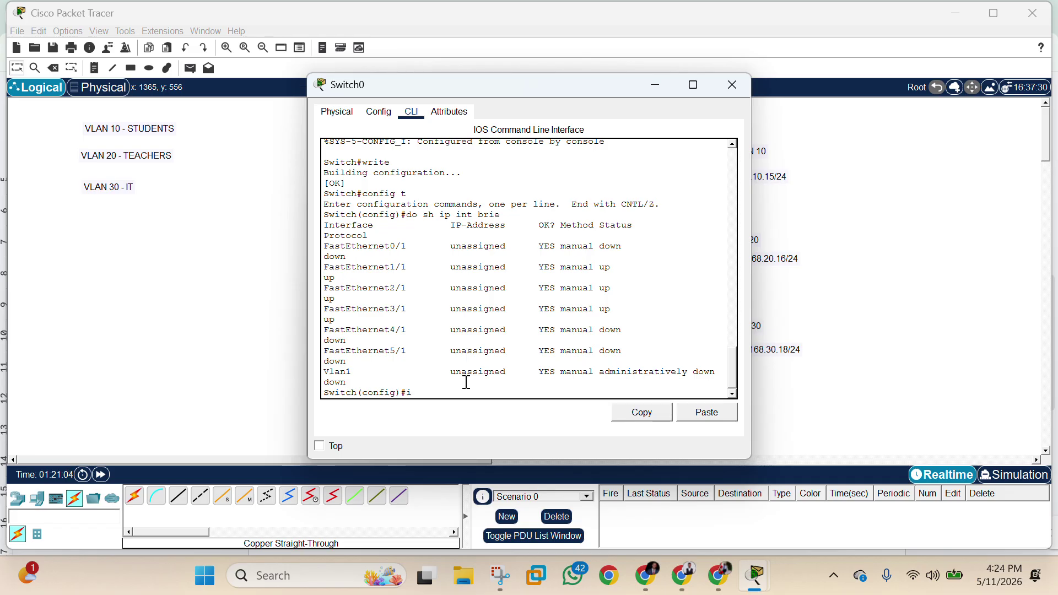
# Configure Switch0's interface fa1/1 as an access port and assign it to VLAN 10
pyautogui.write('nt fa1/1')
pyautogui.press('Return')
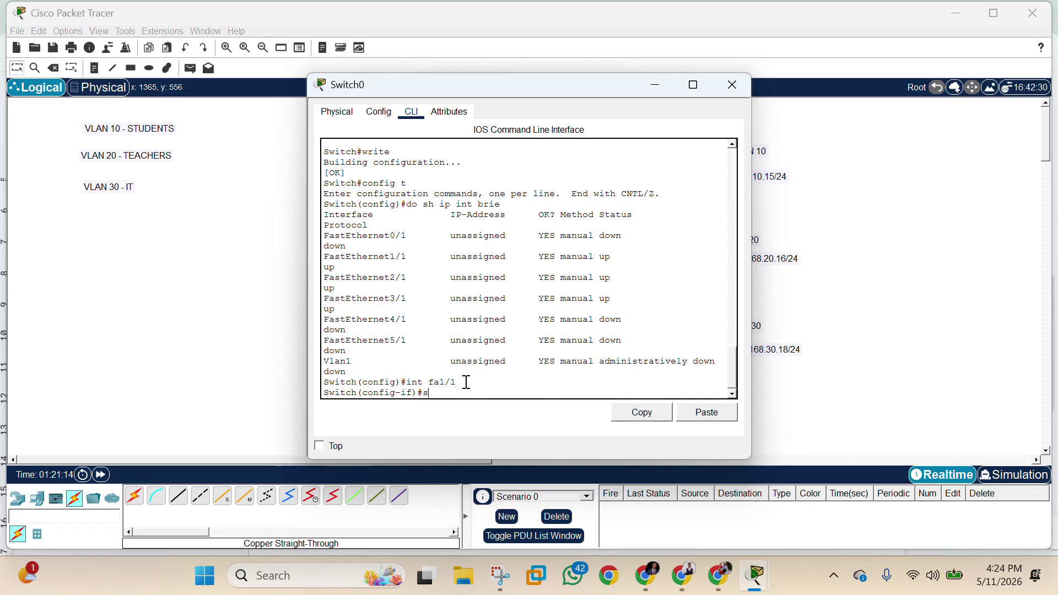
pyautogui.write('switch')
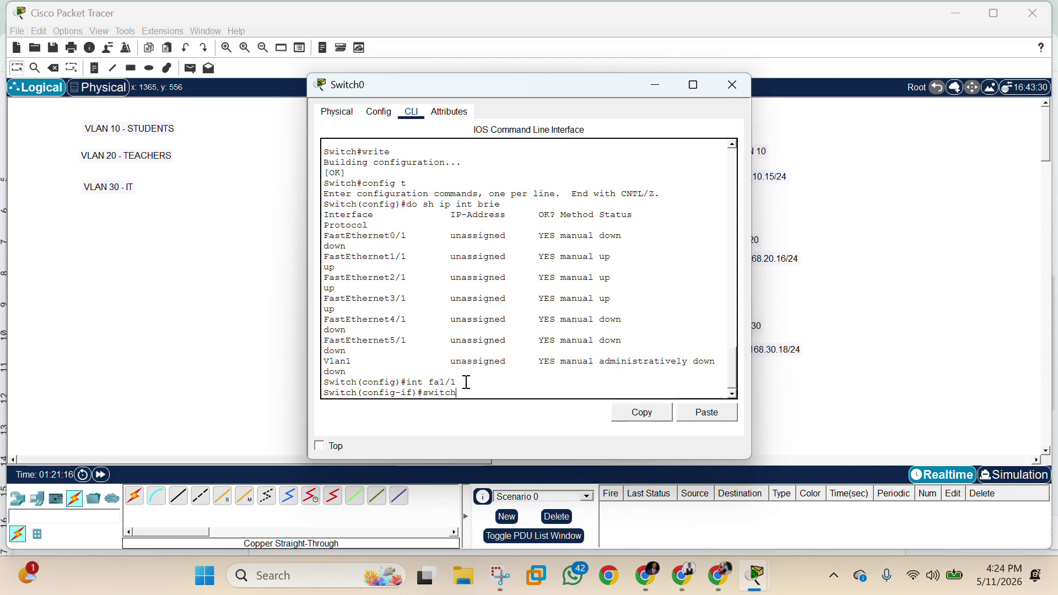
pyautogui.write('port m')
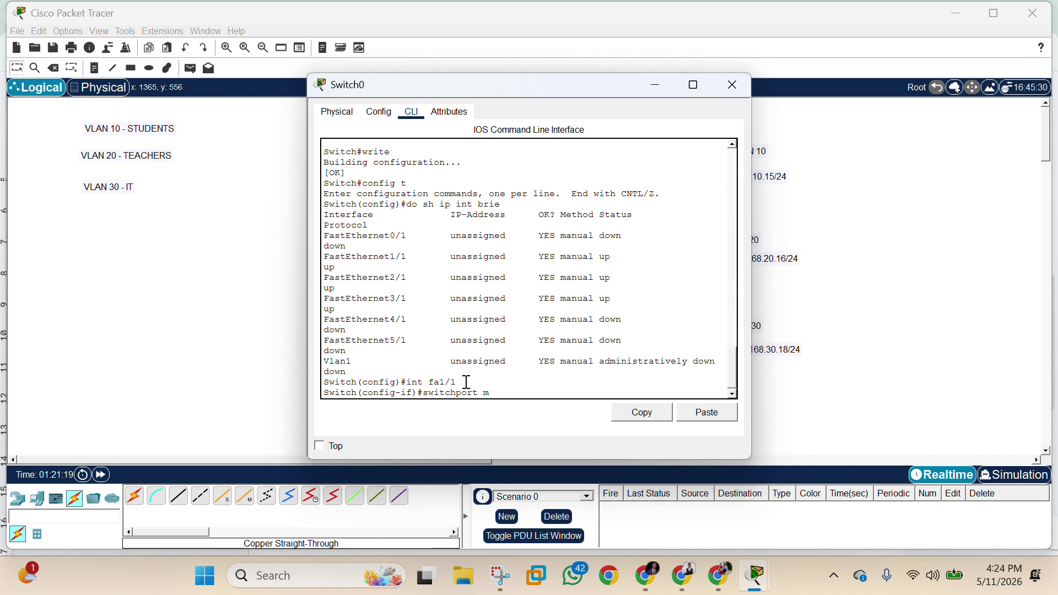
pyautogui.write('ode access')
pyautogui.press('Return')
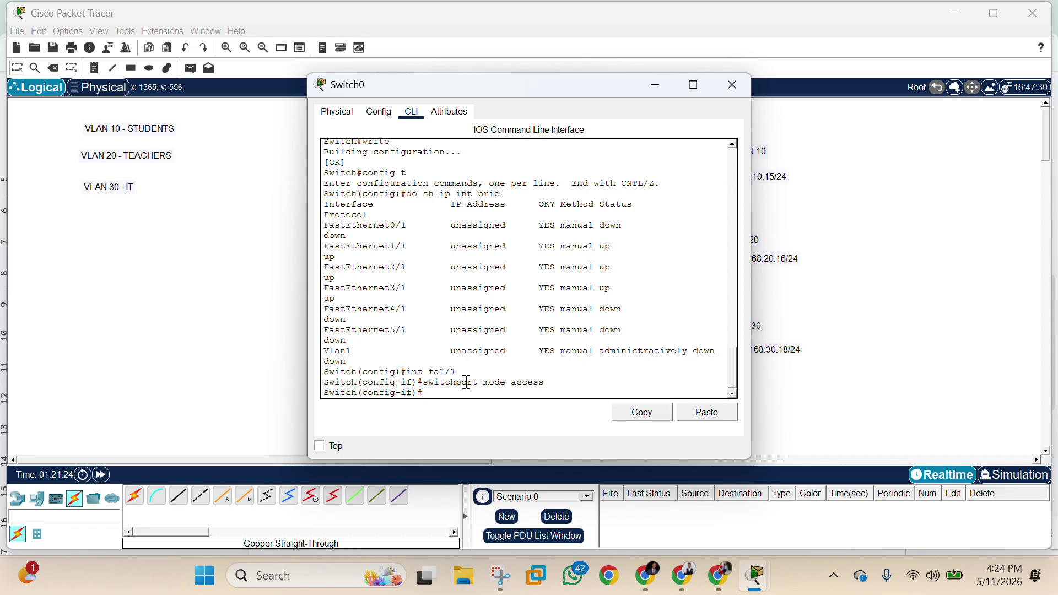
pyautogui.write('switchport')
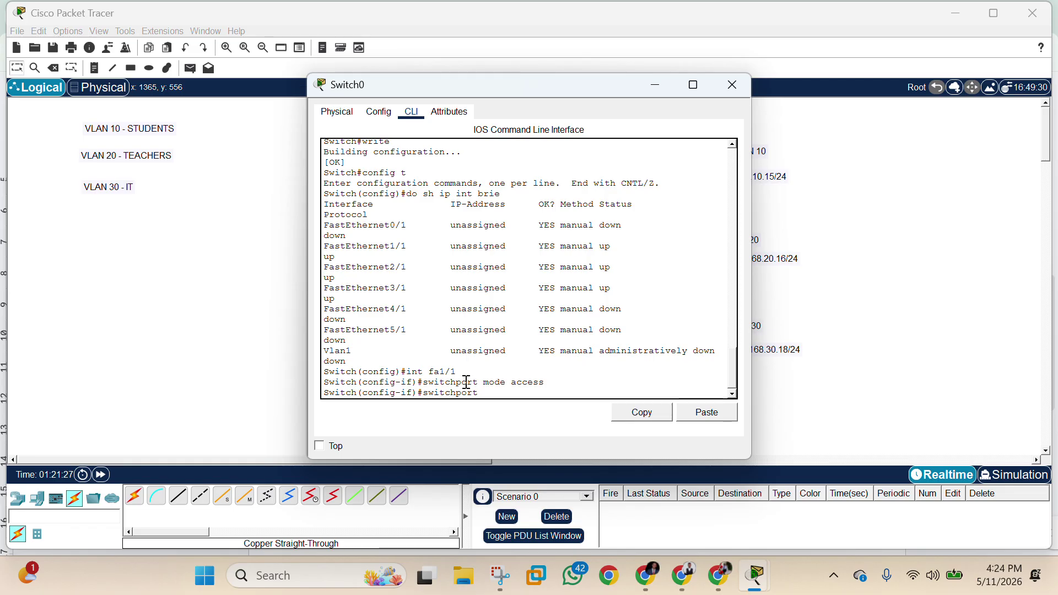
pyautogui.write(' access vlan 10')
pyautogui.press('Return')
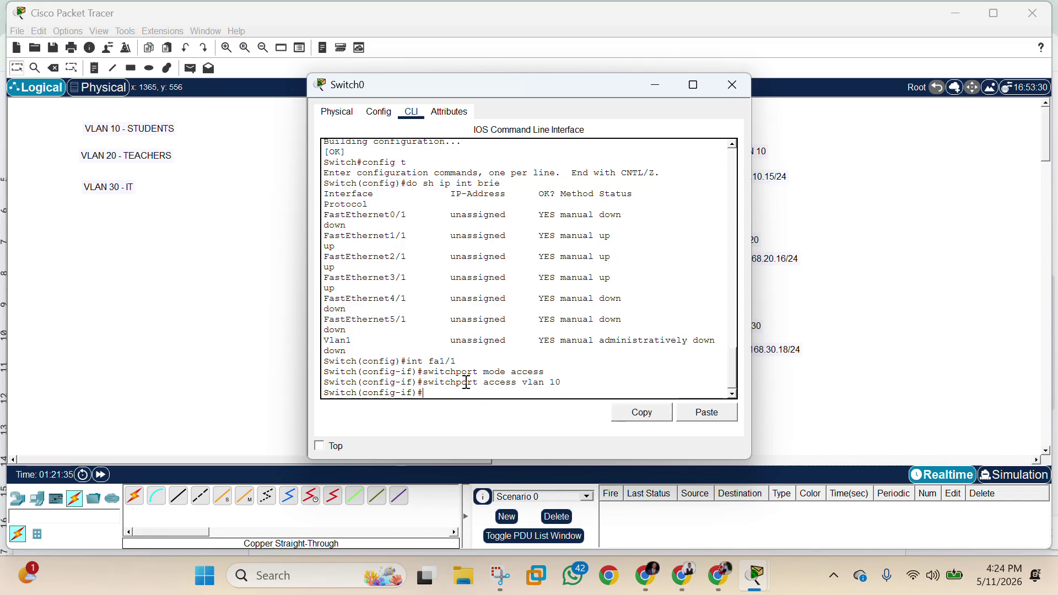
# Examine PC0's link to Switch0 in the topology and return to Switch0's command line
pyautogui.click(661, 85)
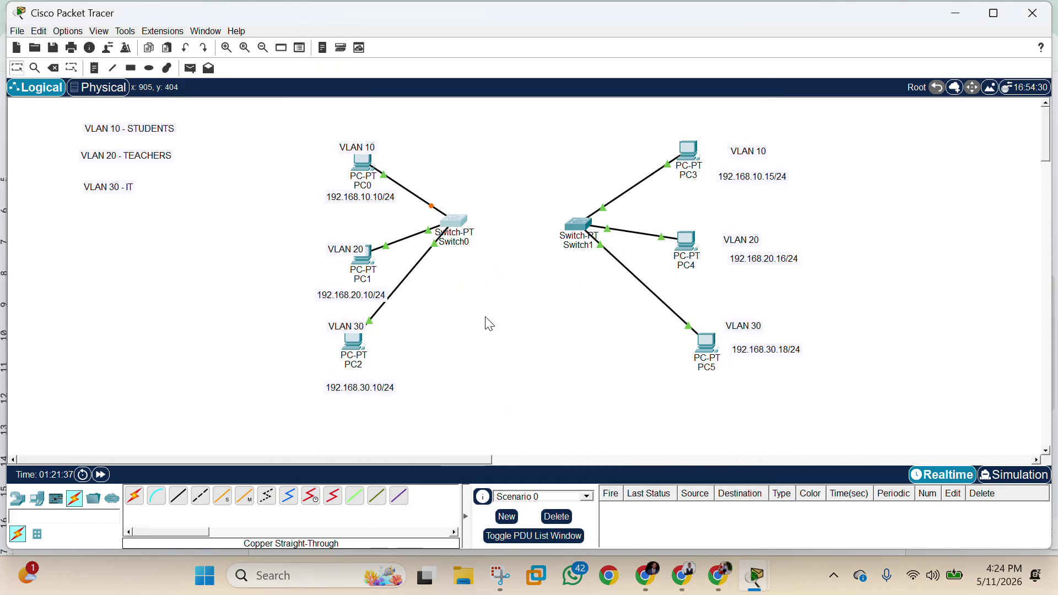
pyautogui.moveTo(437, 214)
pyautogui.moveTo(756, 575)
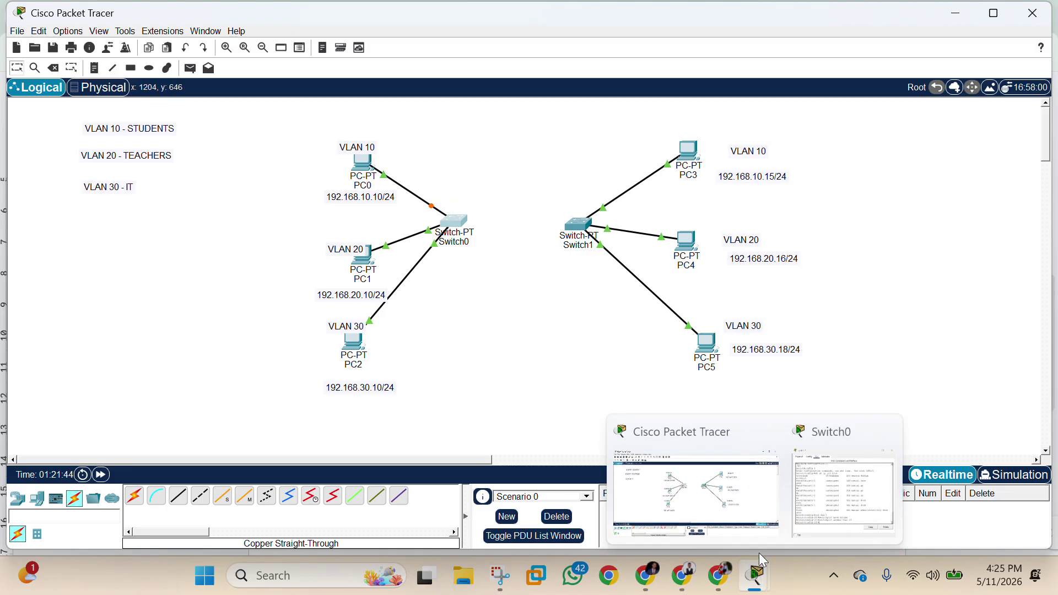
pyautogui.click(729, 506)
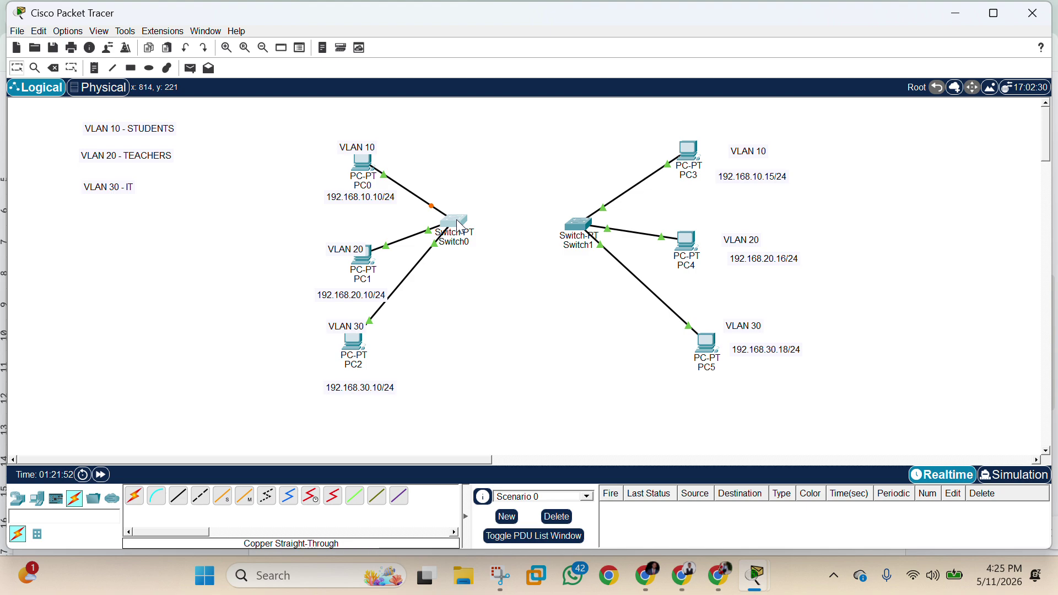
pyautogui.moveTo(756, 576)
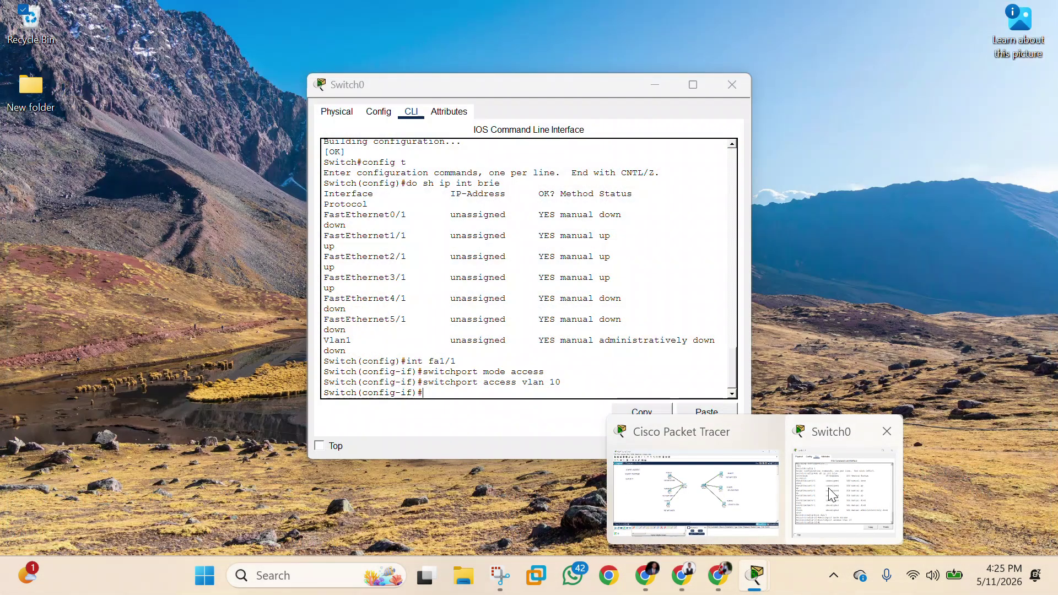
pyautogui.click(843, 491)
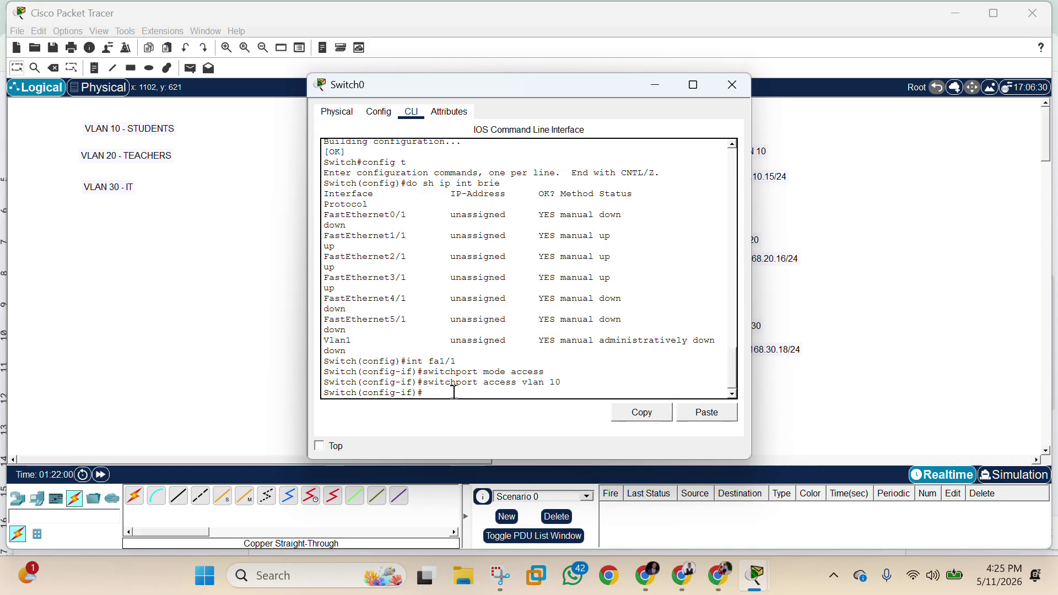
# Exit the fa1/1 configuration, set interface fa2/1 to access mode and assign it to VLAN 20
pyautogui.write('exit')
pyautogui.press('Return')
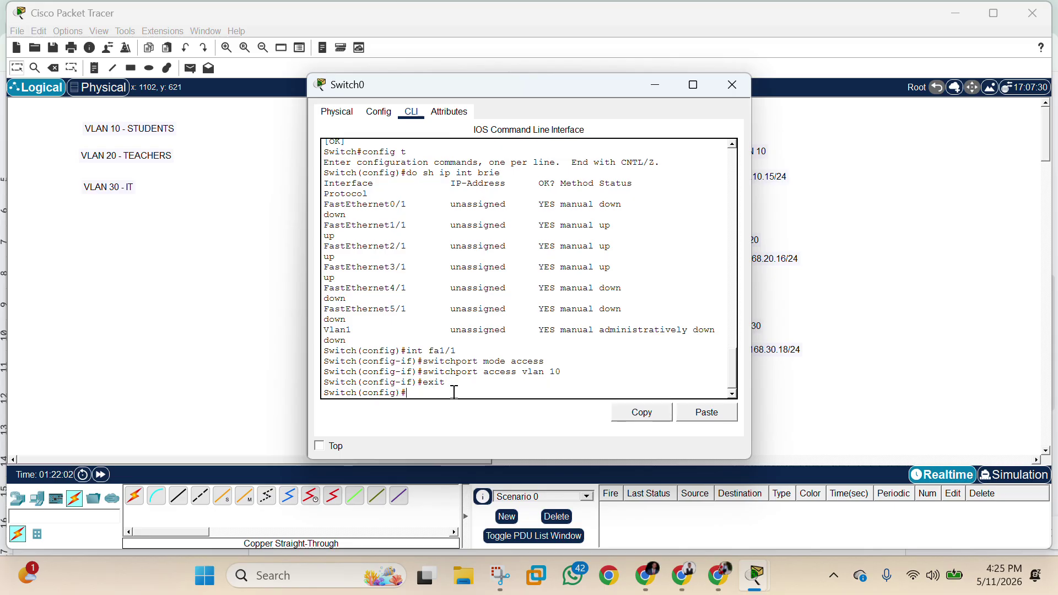
pyautogui.write('int fa2/1')
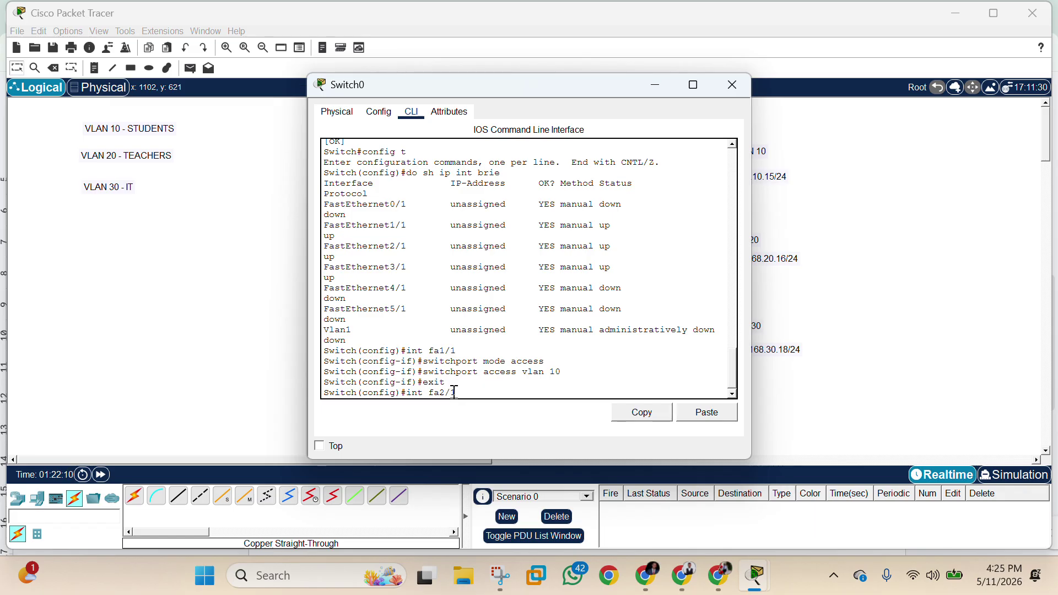
pyautogui.press('Return')
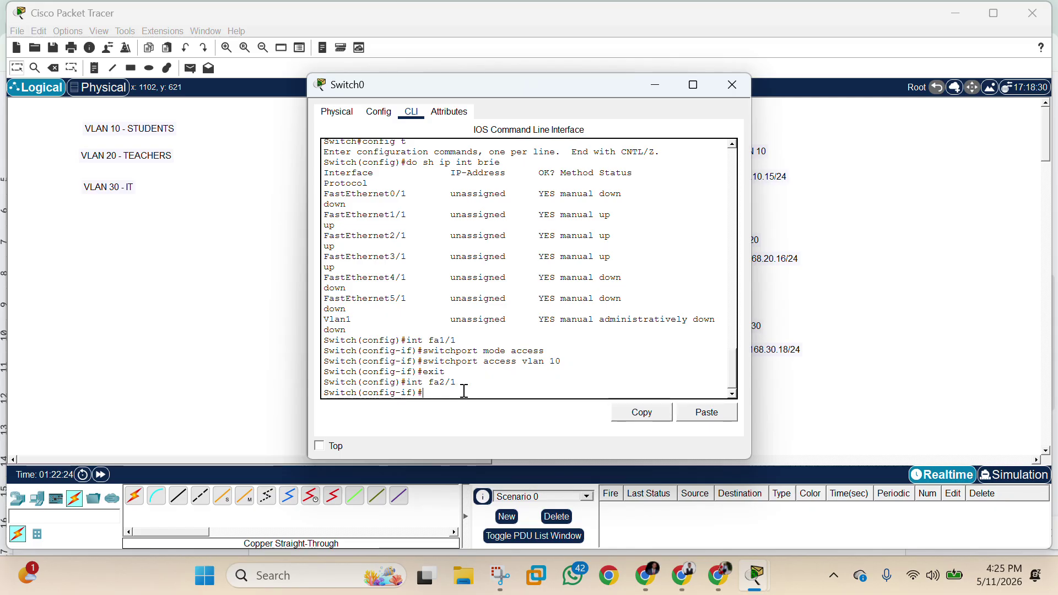
pyautogui.write('swit')
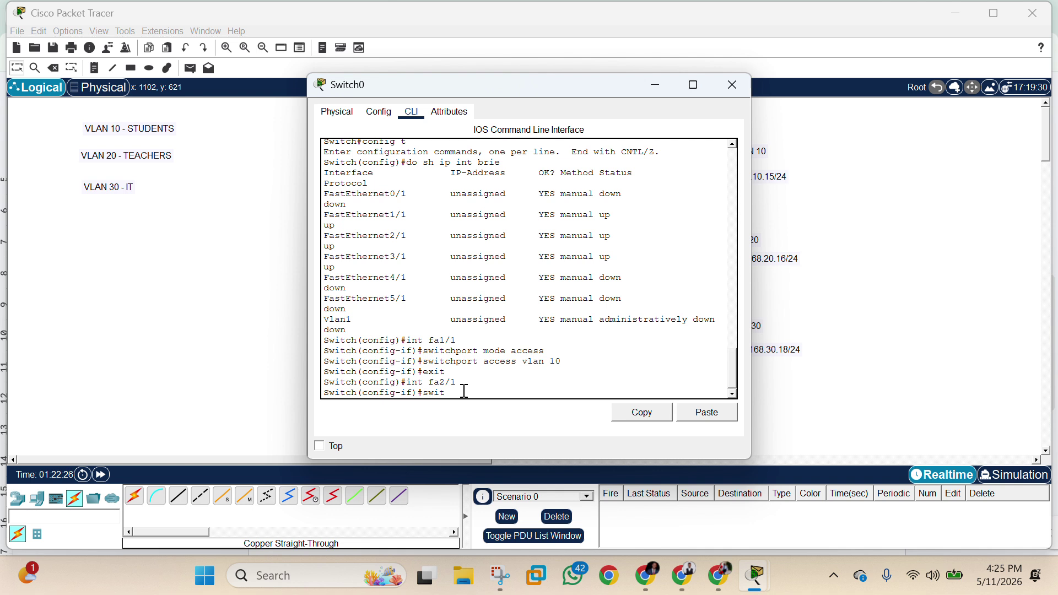
pyautogui.write('chport mode access')
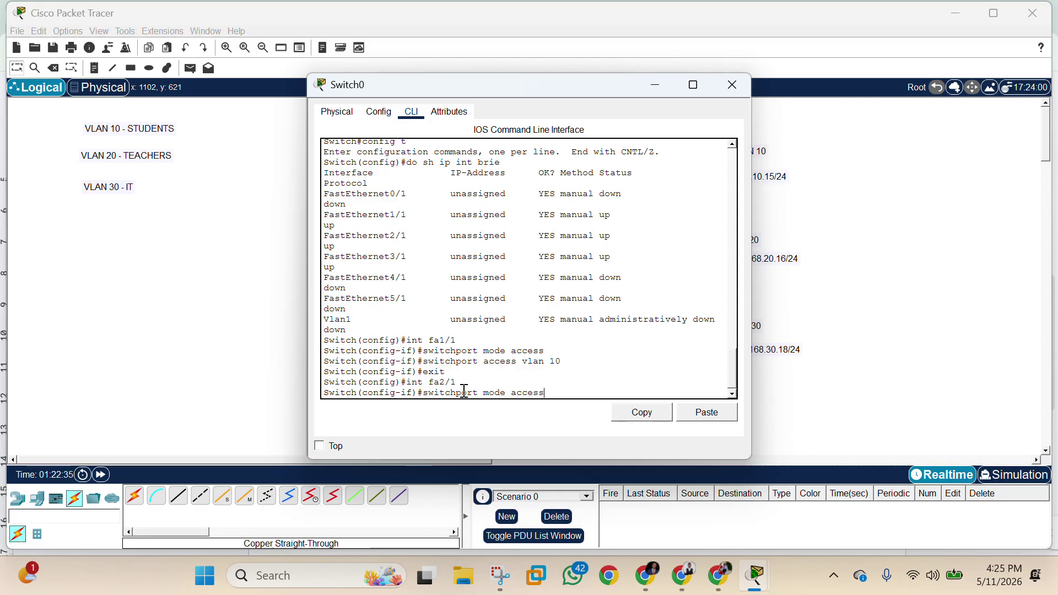
pyautogui.press('Return')
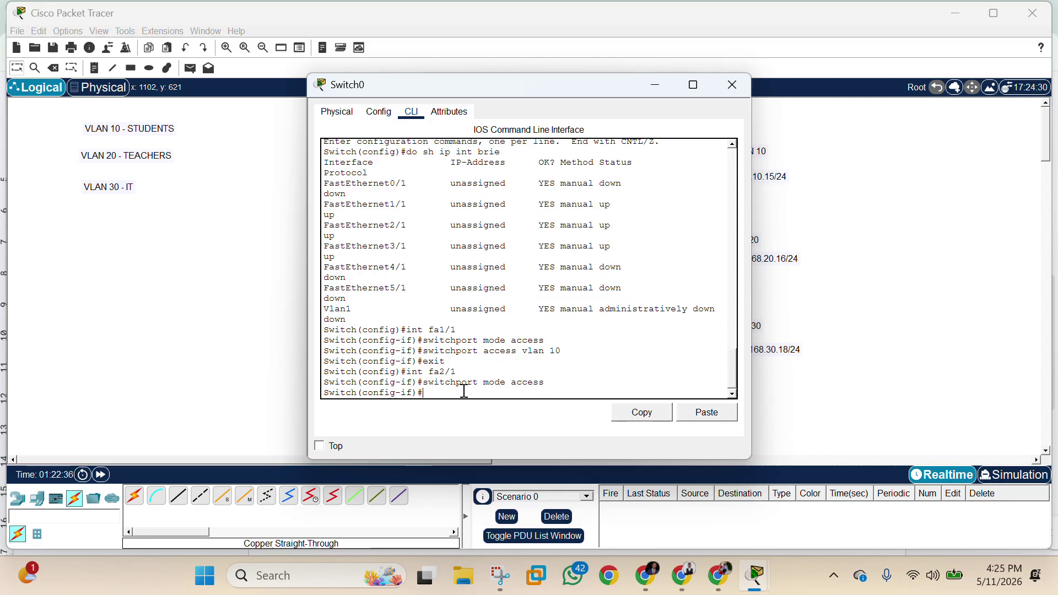
pyautogui.write('switchport access ')
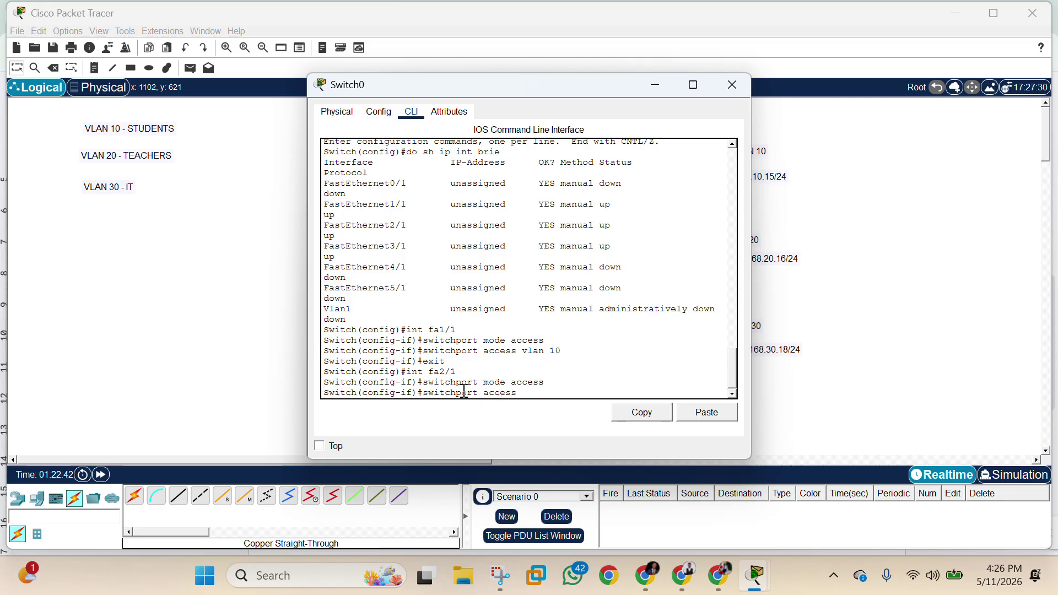
pyautogui.write('vlan 2')
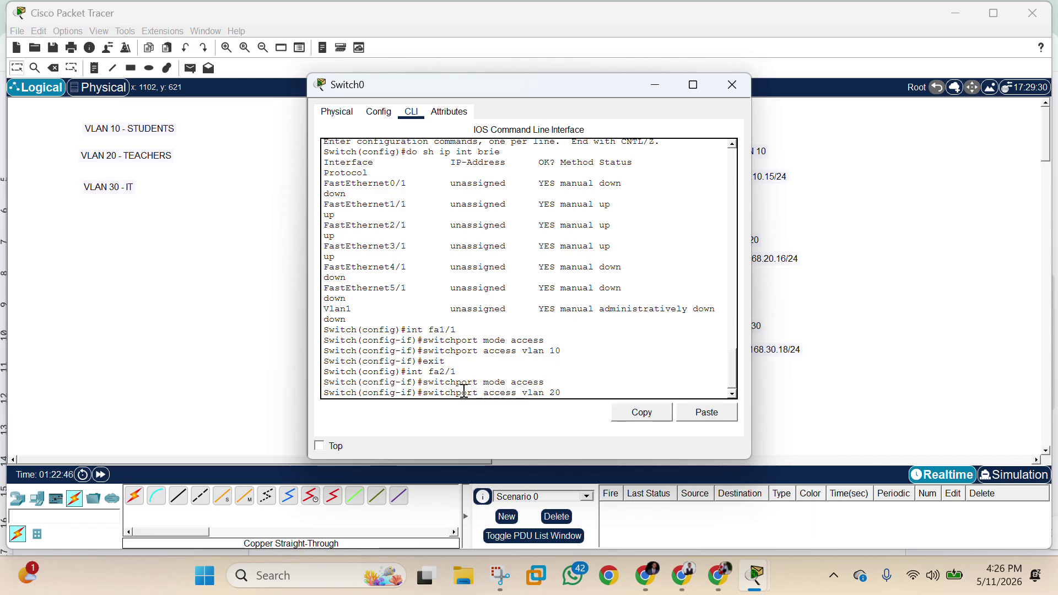
pyautogui.write('0')
pyautogui.press('Return')
# Check the port label on PC1's link to Switch0 in the topology and return to Switch0's command line
pyautogui.click(769, 429)
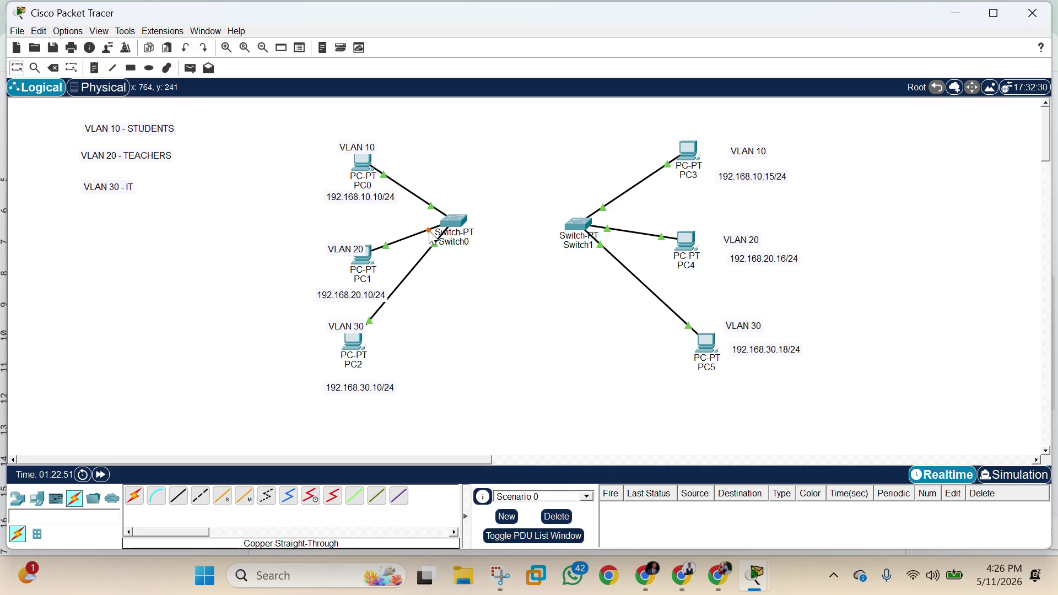
pyautogui.moveTo(432, 235)
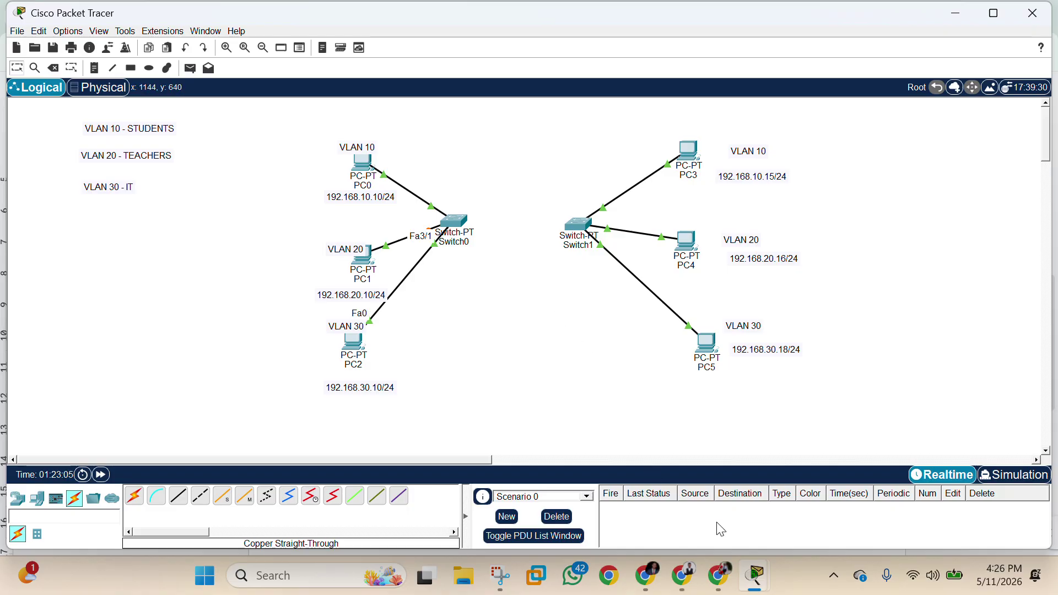
pyautogui.moveTo(755, 576)
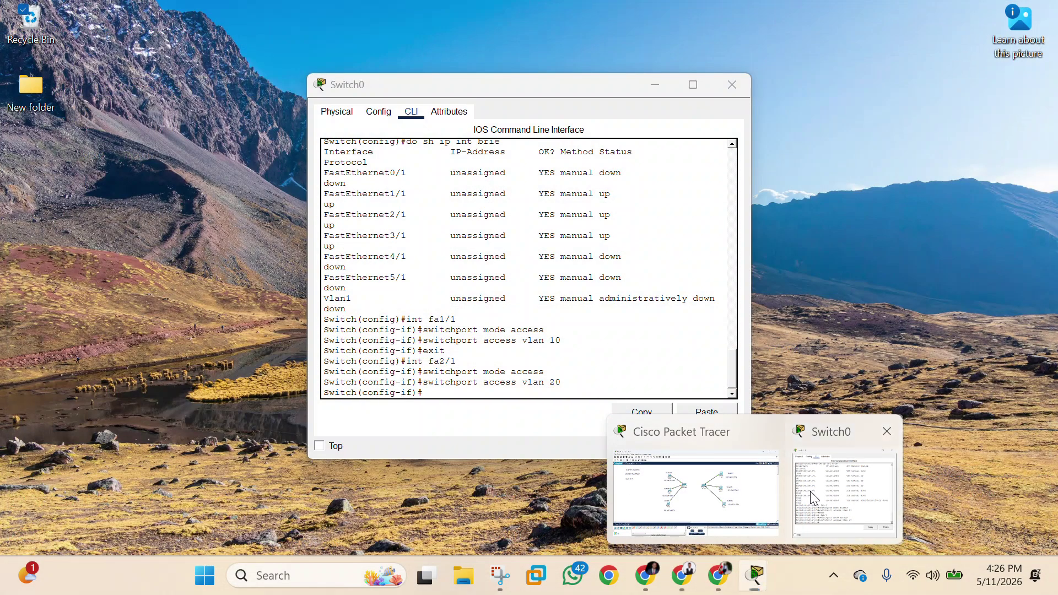
pyautogui.click(813, 496)
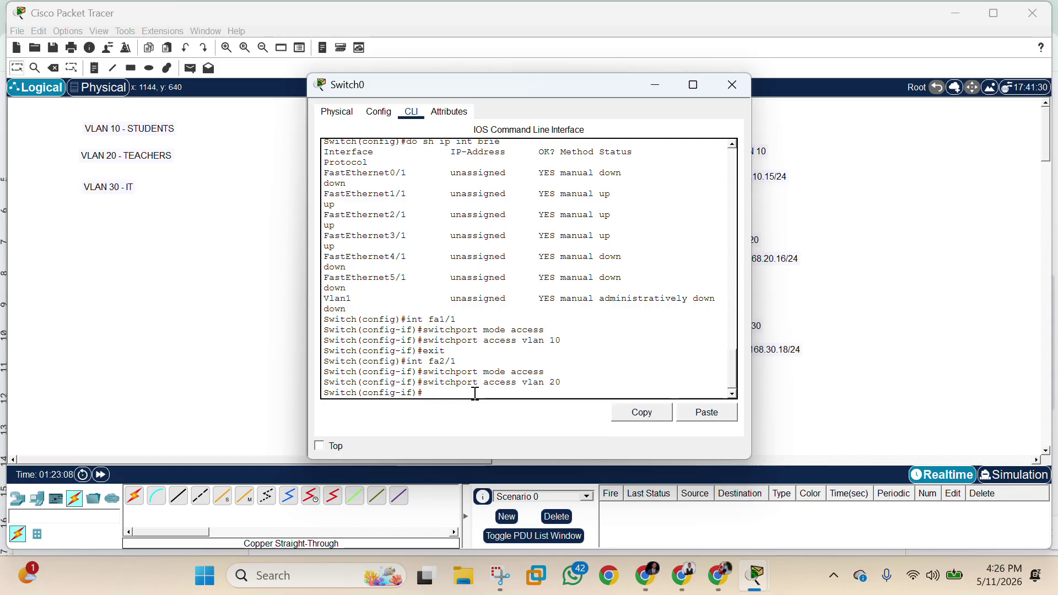
# Exit the fa2/1 configuration, set interface fa3/1 to access mode in VLAN 30 and return to global configuration mode
pyautogui.write('exit')
pyautogui.press('Return')
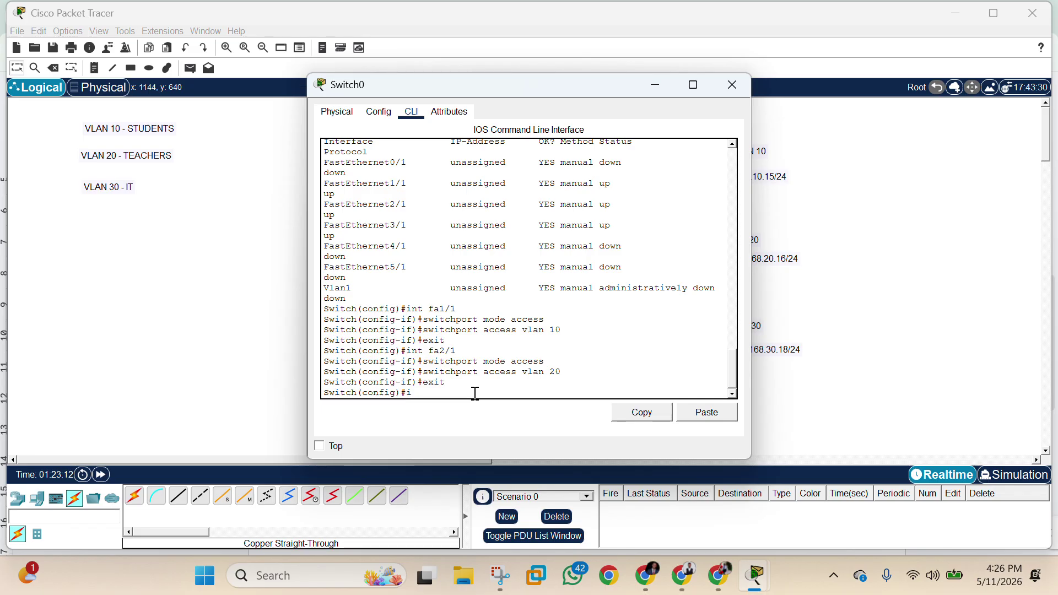
pyautogui.write('interface fa3/1')
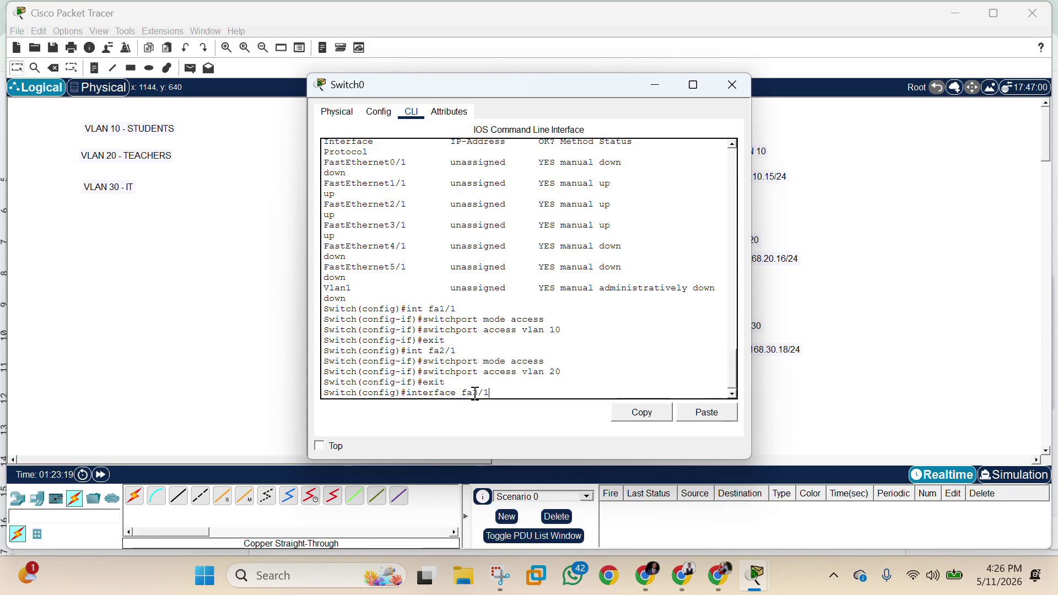
pyautogui.press('Return')
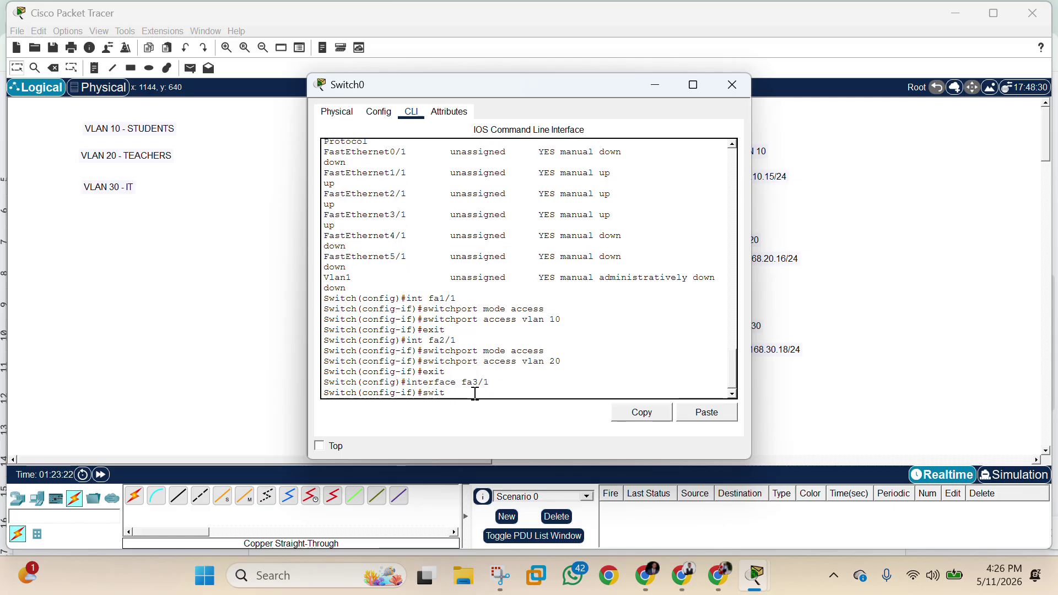
pyautogui.write('switchport')
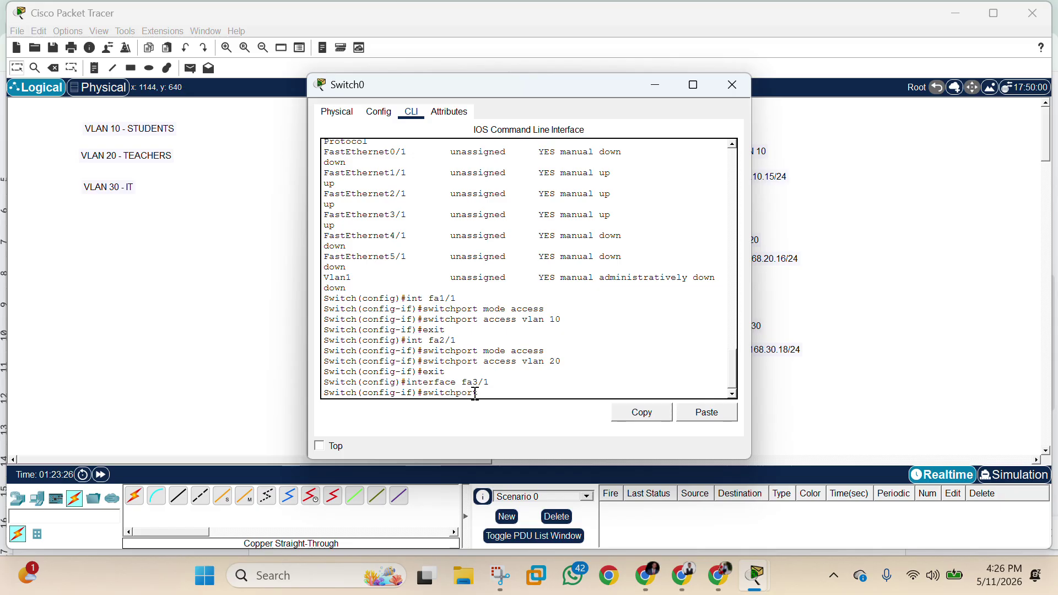
pyautogui.write(' m')
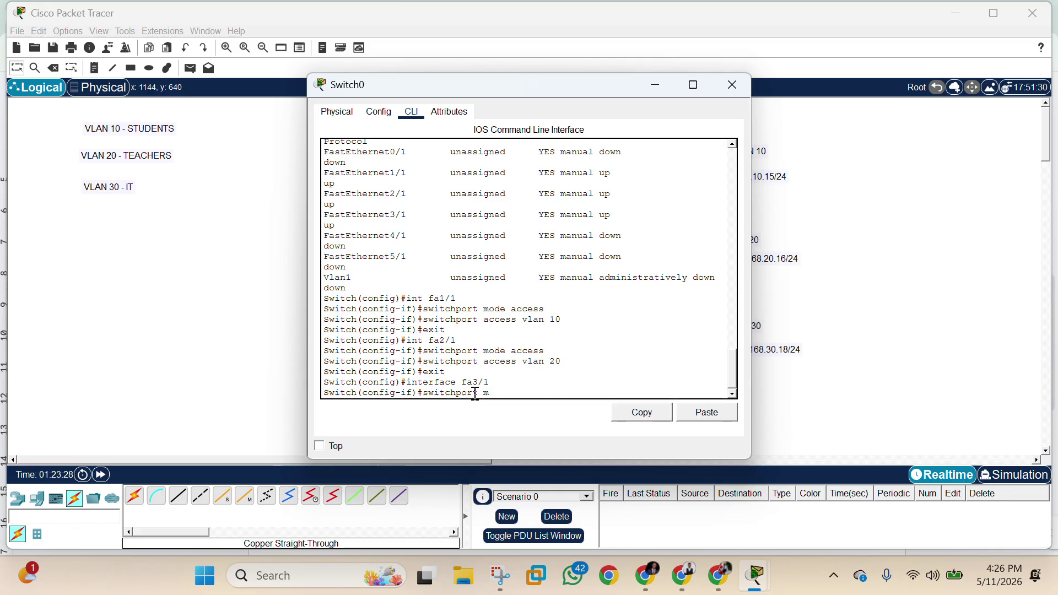
pyautogui.write('ode access')
pyautogui.press('Return')
pyautogui.write('s')
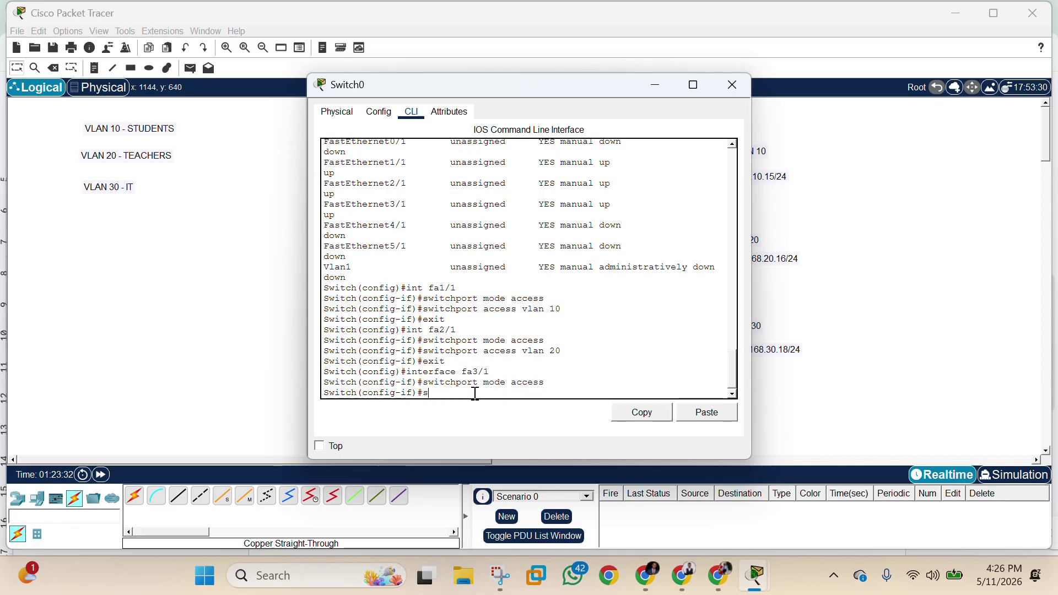
pyautogui.write('witchport')
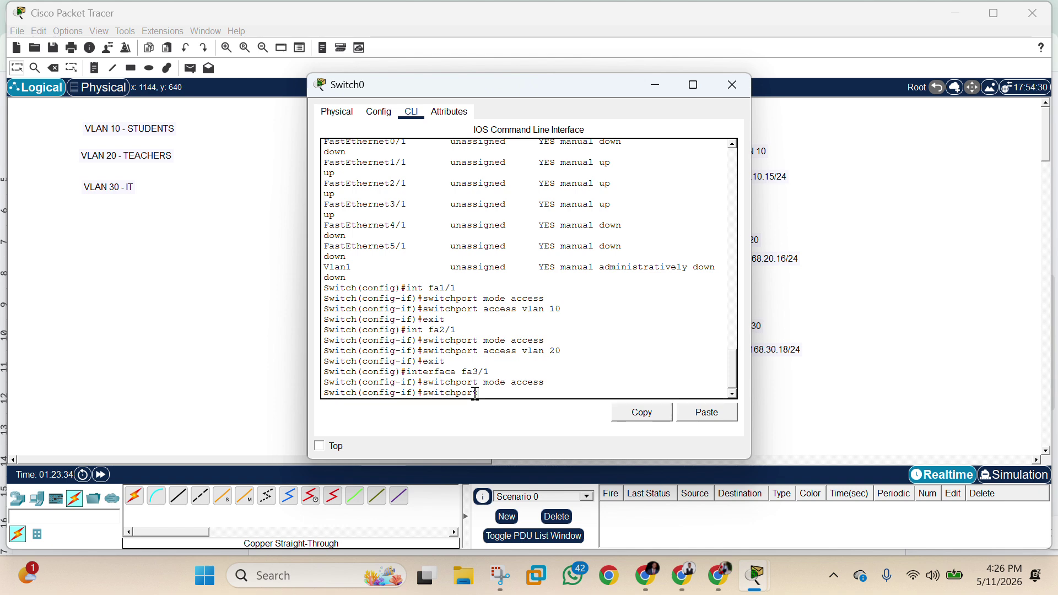
pyautogui.write(' access vlan')
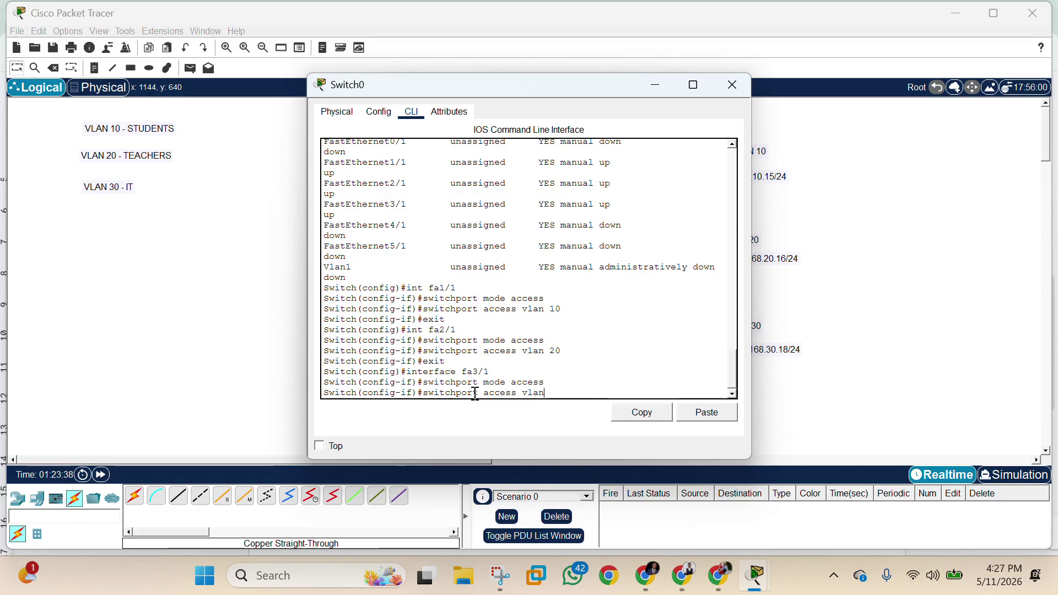
pyautogui.write(' 30')
pyautogui.press('Return')
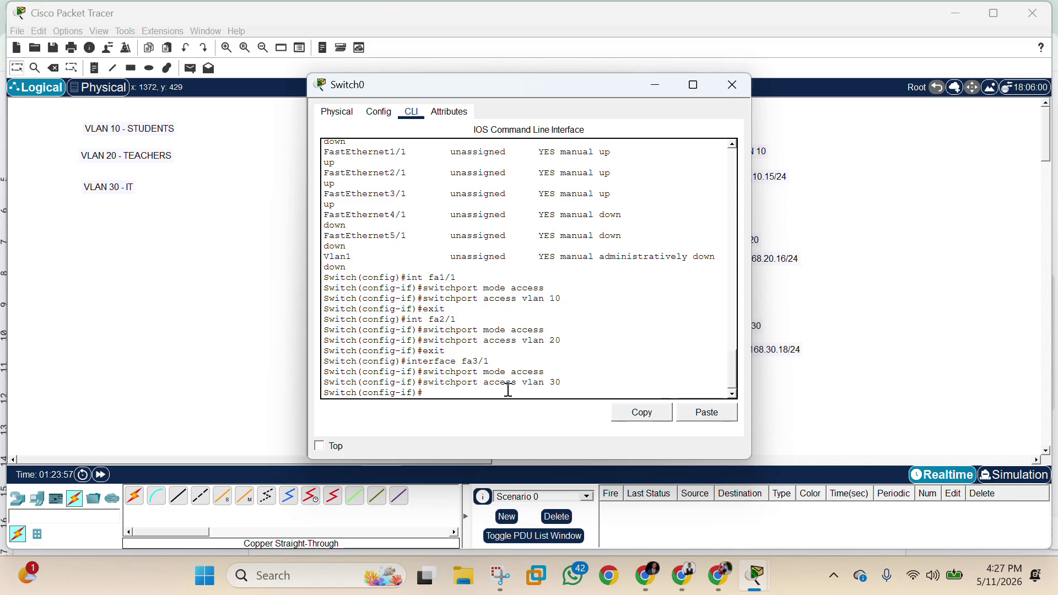
pyautogui.write('exit')
pyautogui.press('Return')
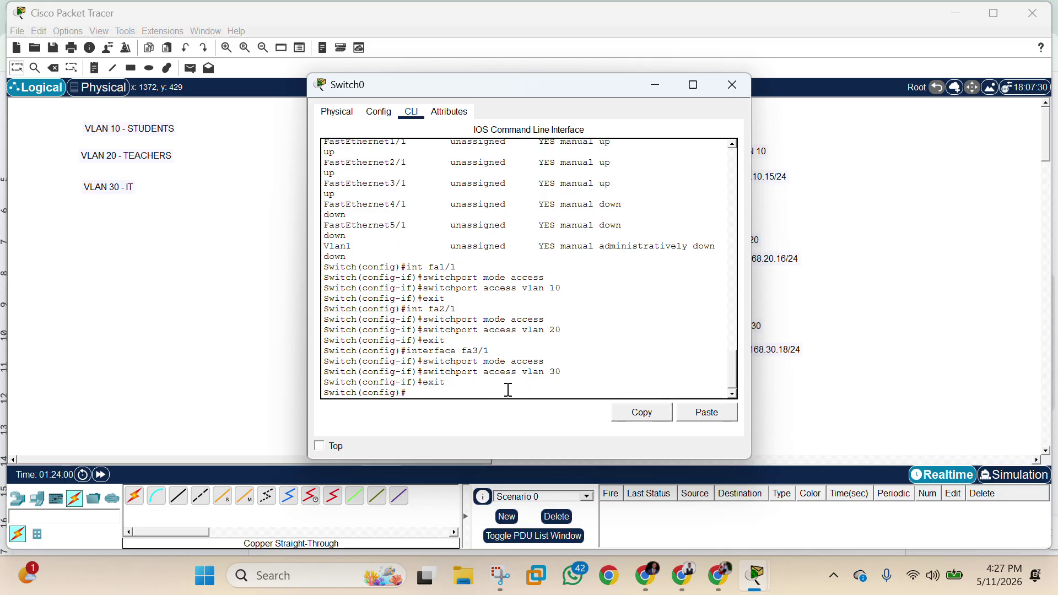
# List Switch0's trunk interfaces from global configuration mode
pyautogui.write('do show inte')
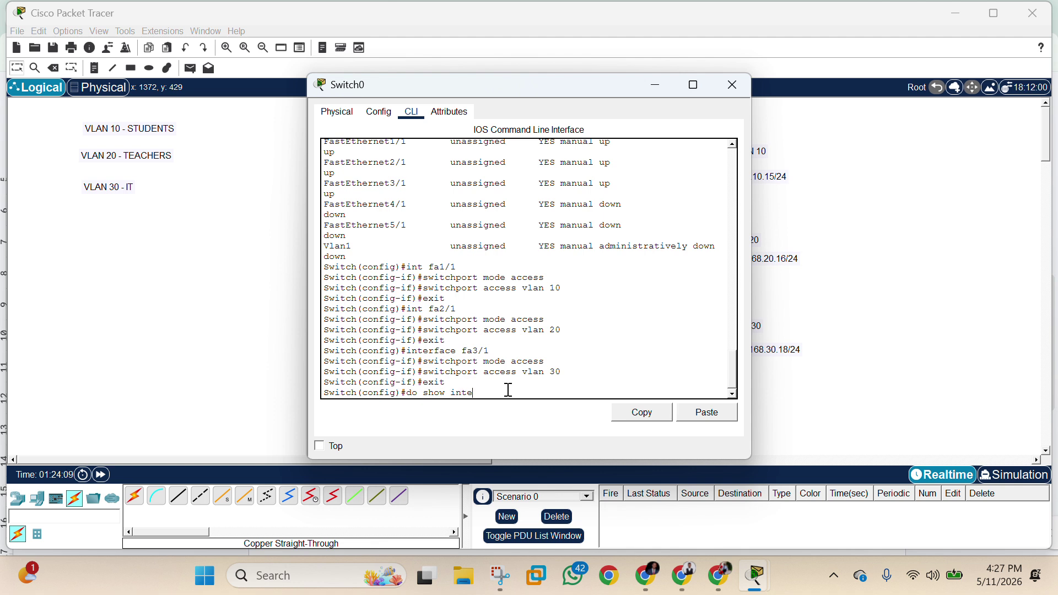
pyautogui.write('r')
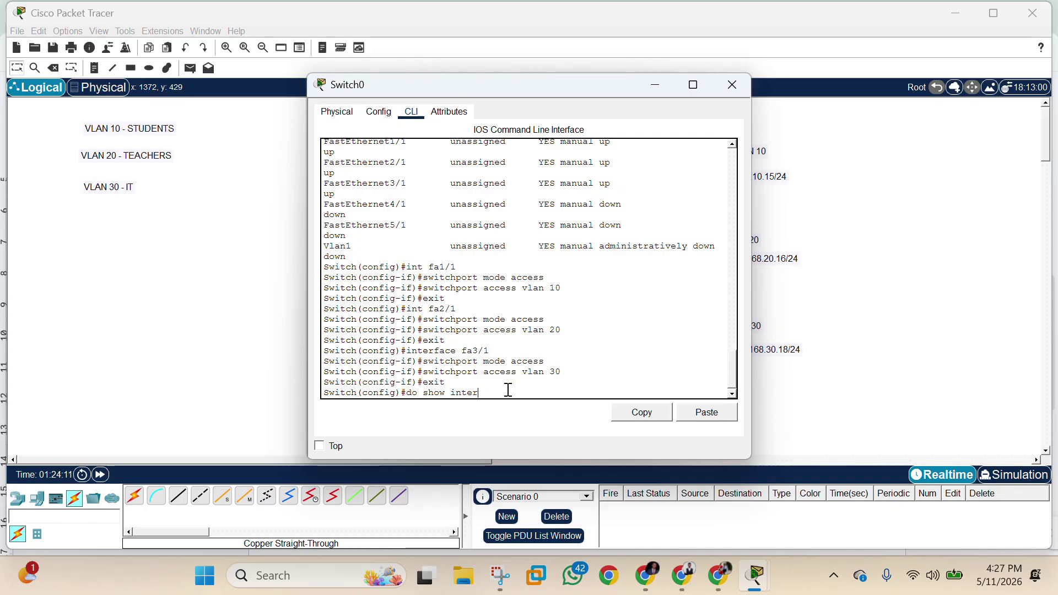
pyautogui.write('faces trunk')
pyautogui.press('Return')
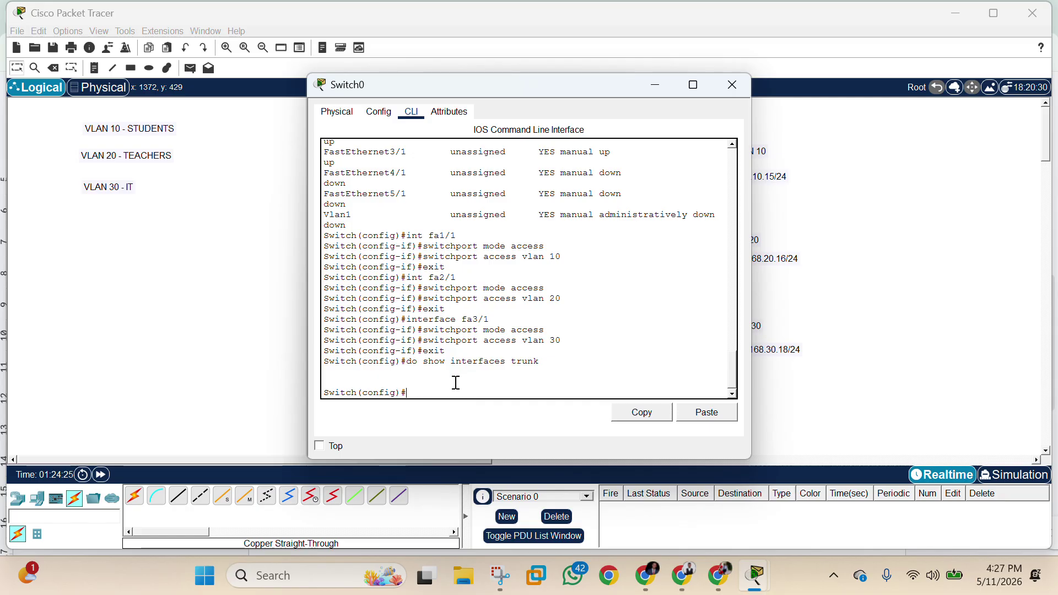
# Exit configuration mode on Switch0 and display the brief VLAN table
pyautogui.click(497, 377)
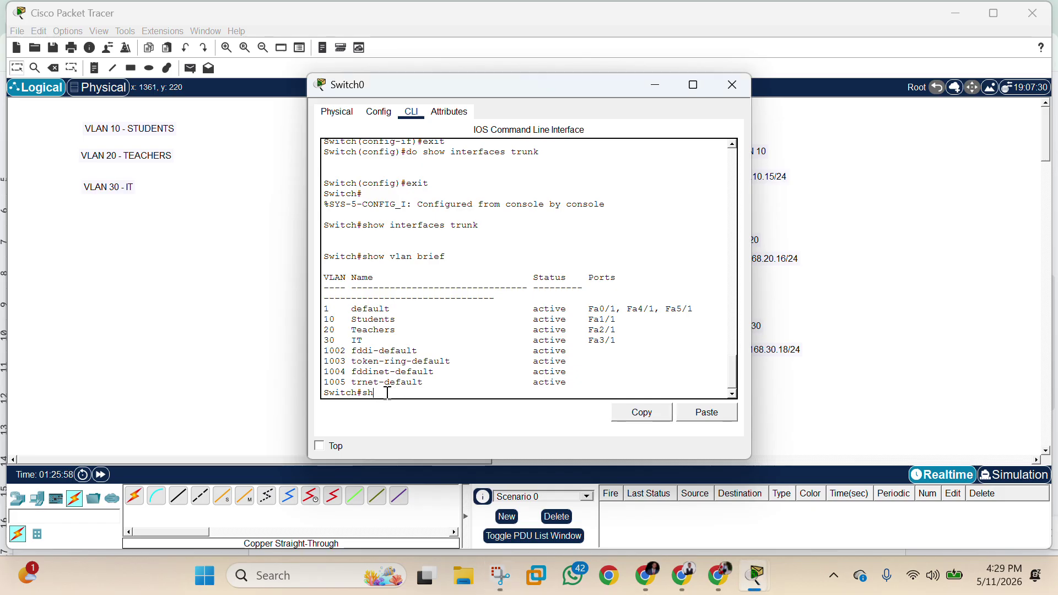
pyautogui.write('ow vlan brief')
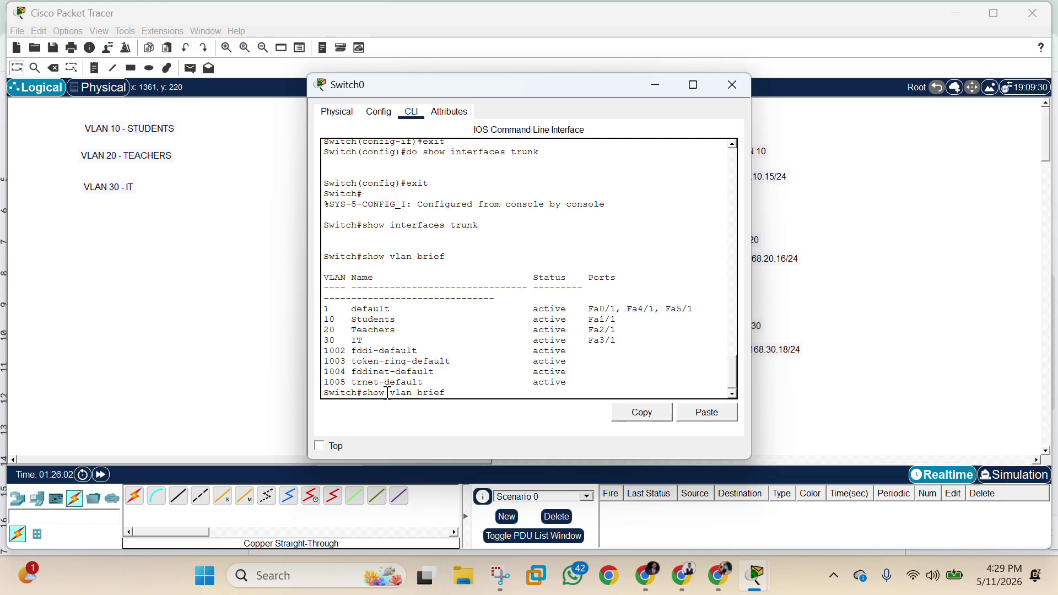
pyautogui.press('Return')
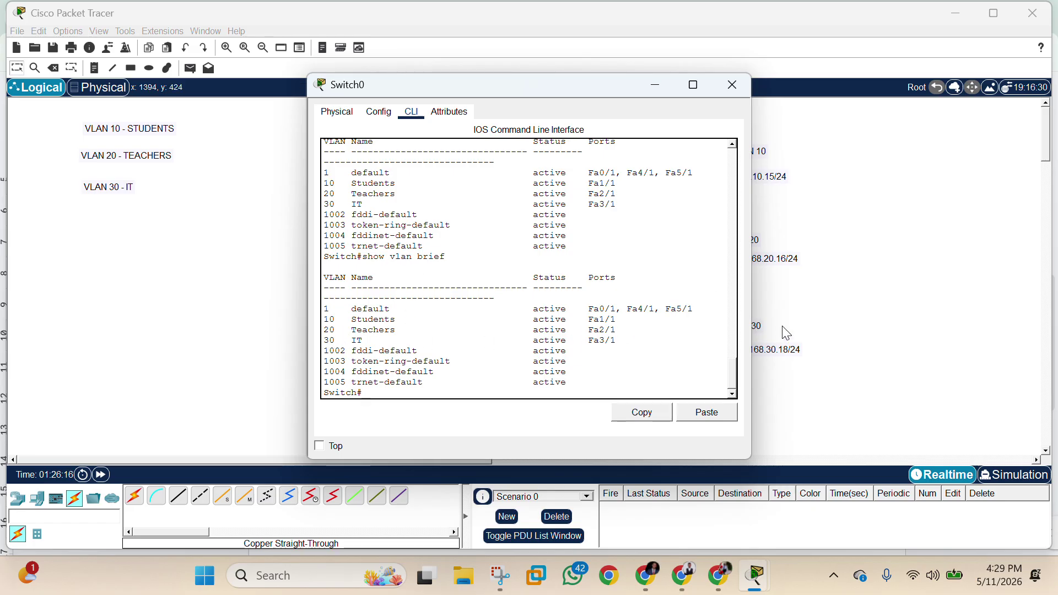
# Open Switch1's command line, enter global configuration mode and begin an interface command
pyautogui.click(826, 432)
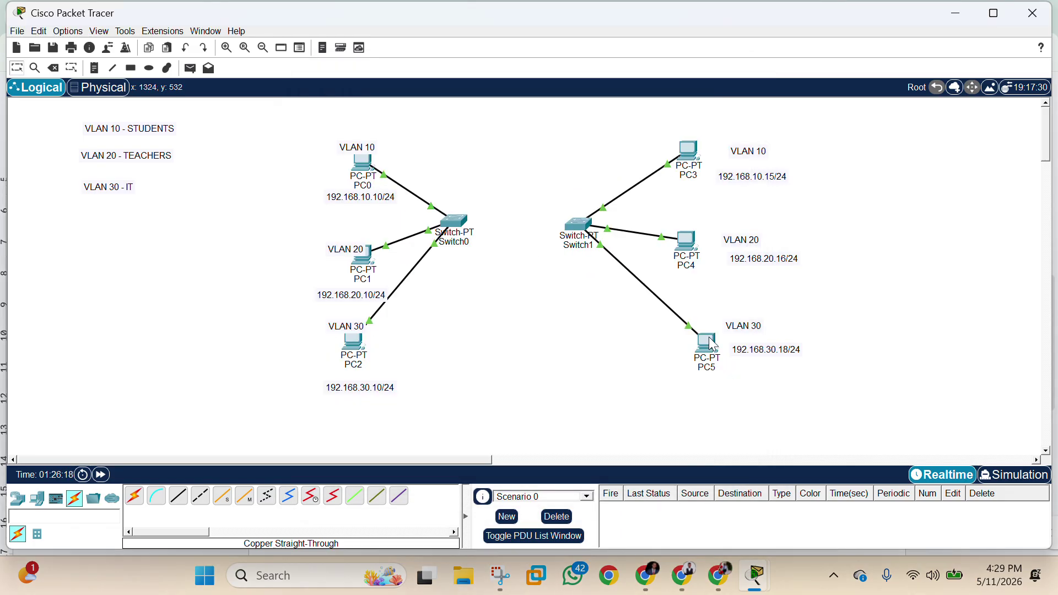
pyautogui.click(584, 229)
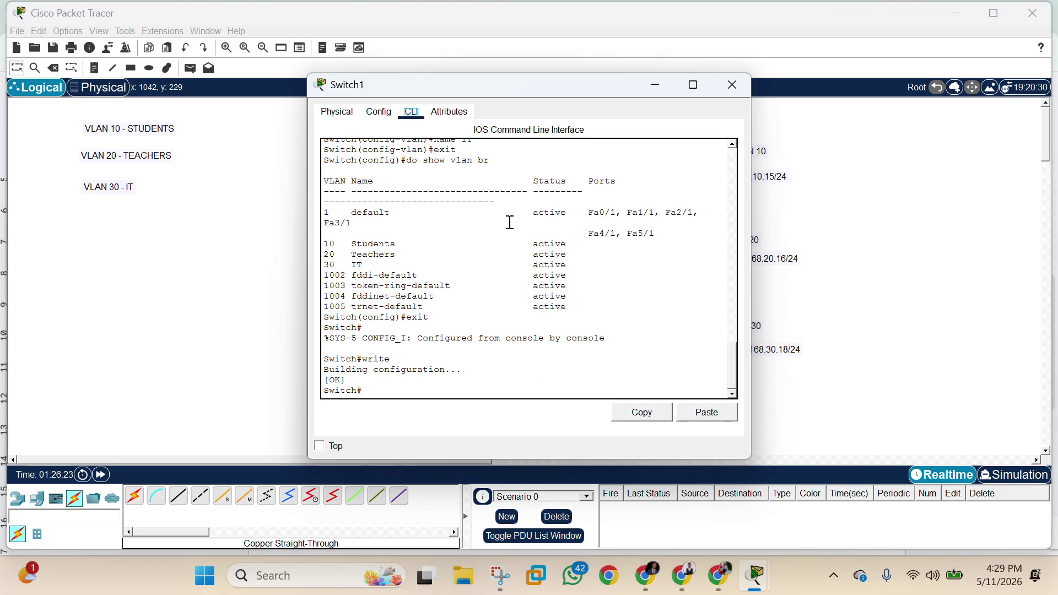
pyautogui.click(438, 394)
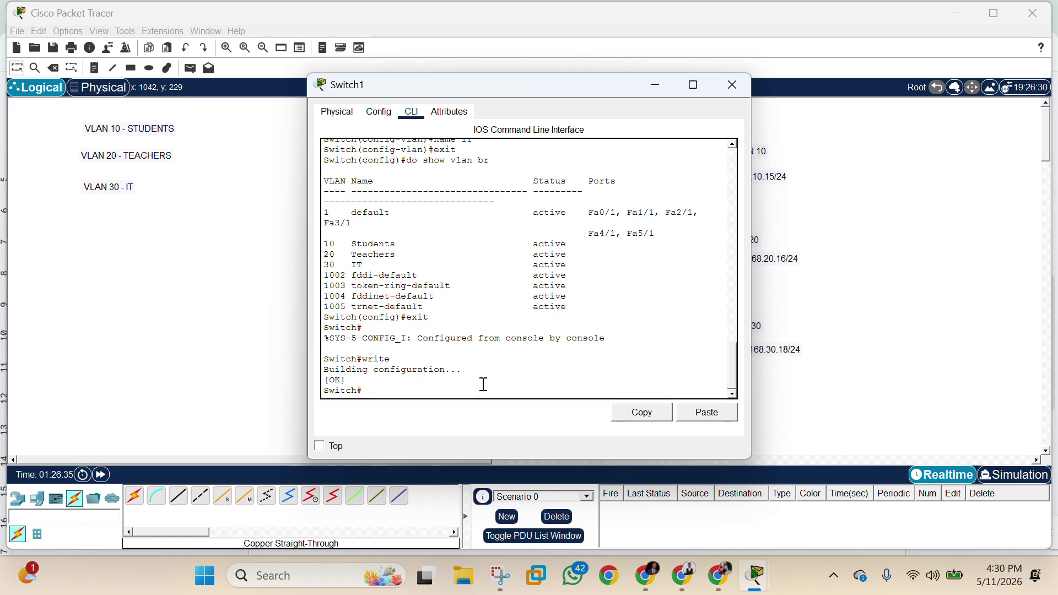
pyautogui.write('conf t')
pyautogui.press('Return')
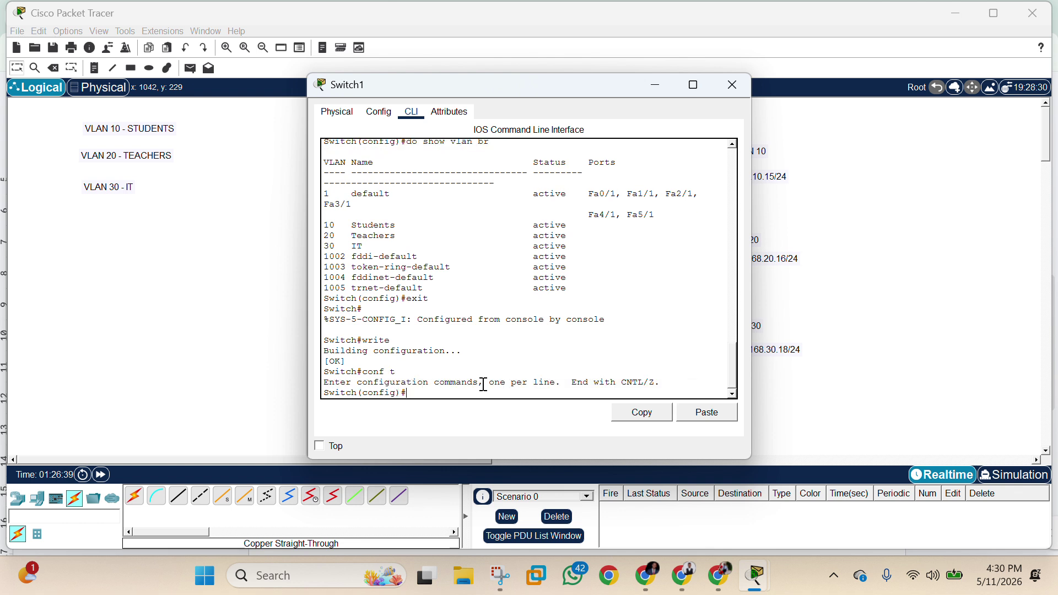
pyautogui.write('inter')
# Check the port labels on Switch1's links to PC3, PC4 and PC5 in the topology and return to Switch1's command line
pyautogui.click(733, 93)
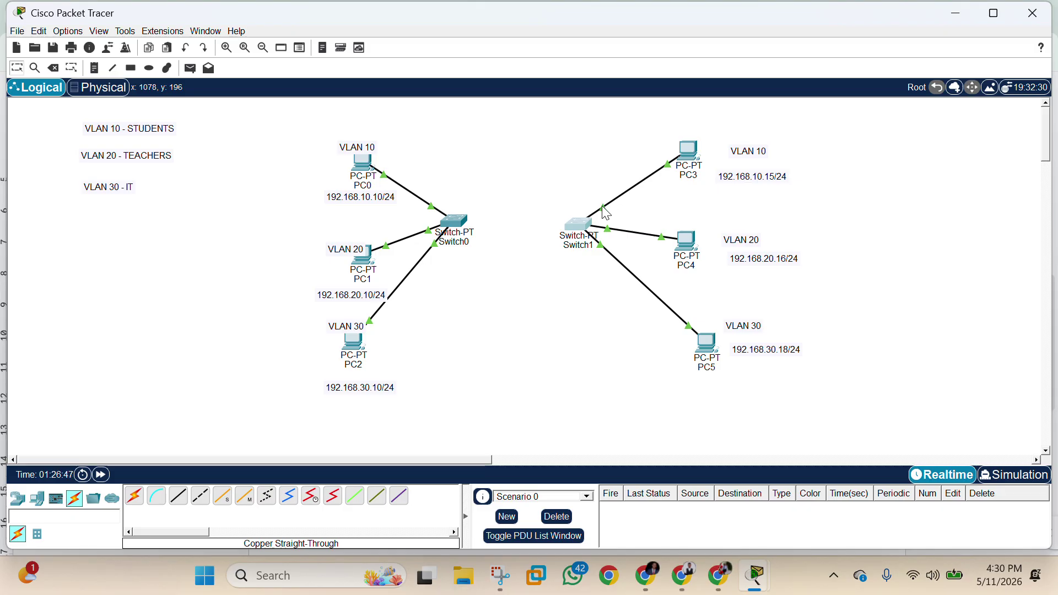
pyautogui.moveTo(606, 212)
pyautogui.moveTo(610, 237)
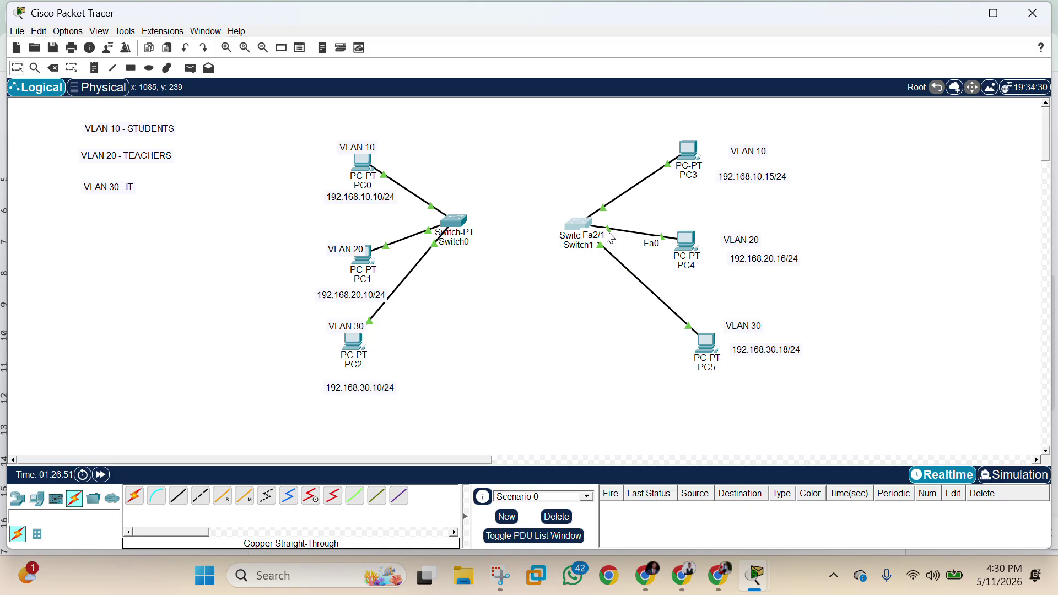
pyautogui.moveTo(603, 255)
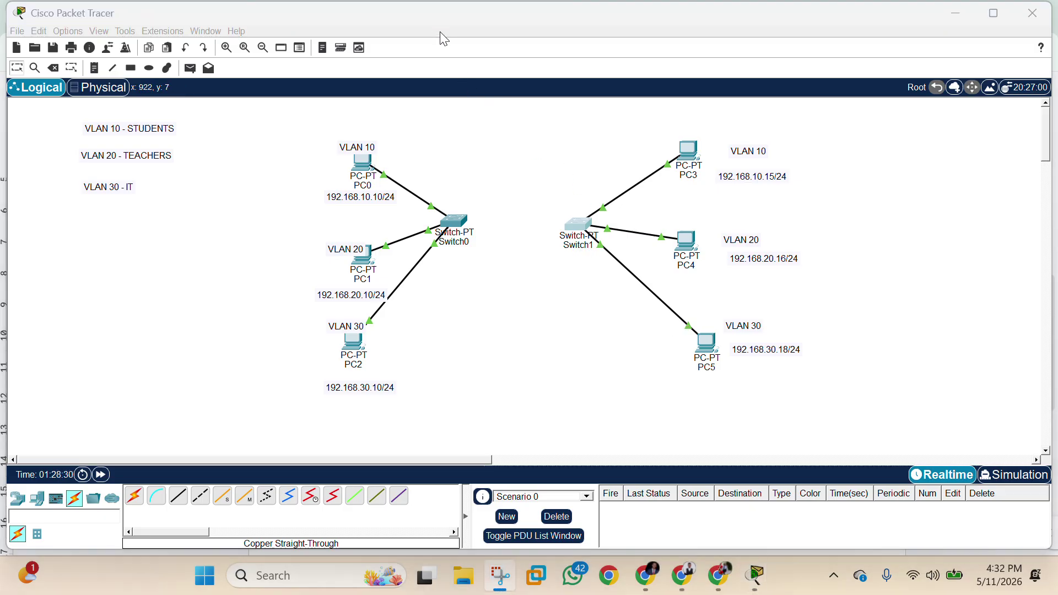
pyautogui.click(577, 234)
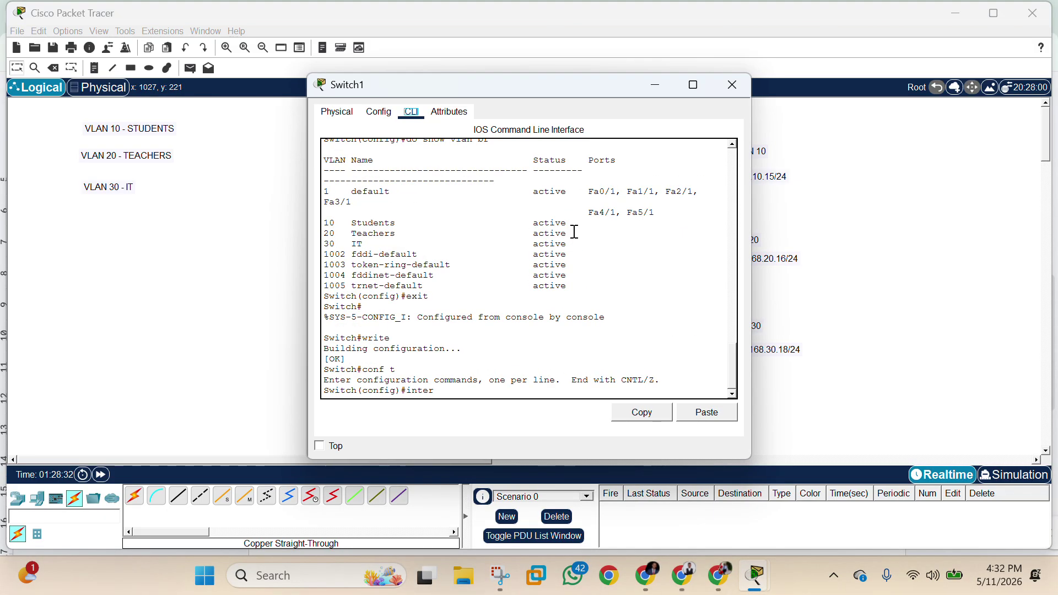
# Enter the fa3/1 interface configuration on Switch1 and set the port to access mode
pyautogui.click(502, 394)
pyautogui.write('inter')
pyautogui.press('Return')
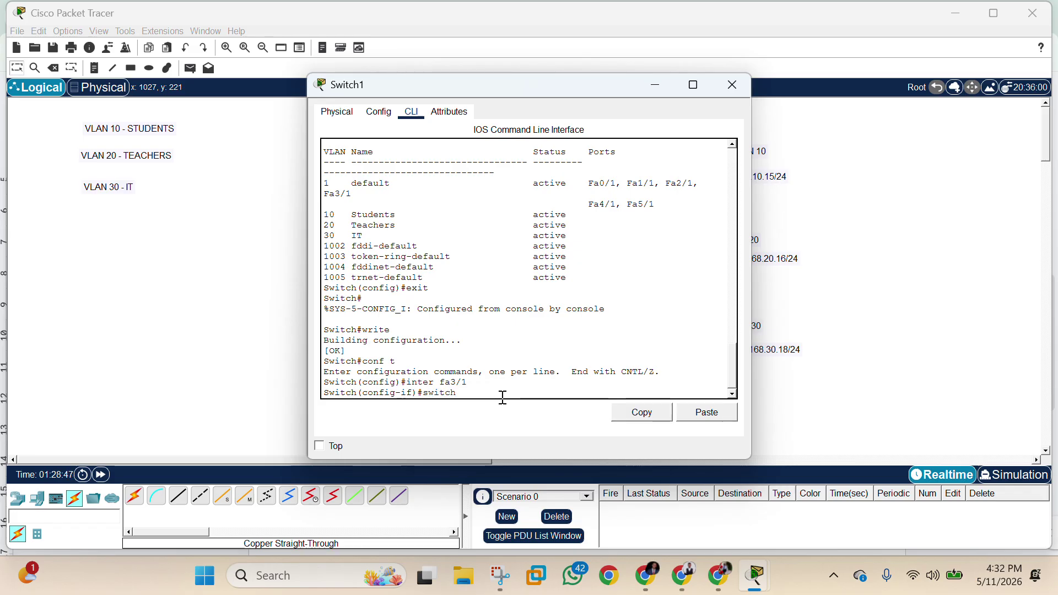
pyautogui.write('switchpor')
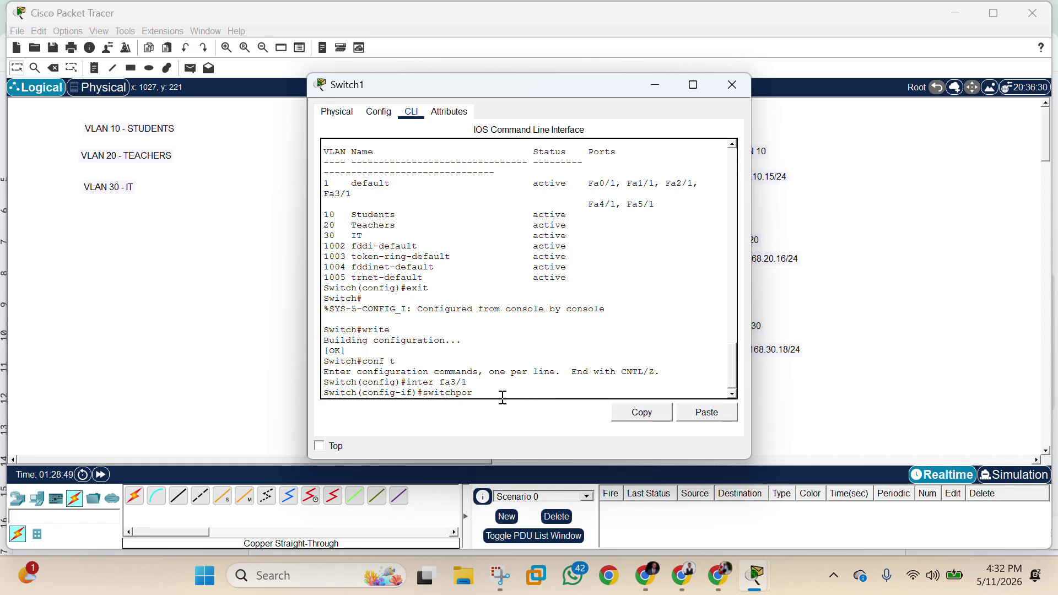
pyautogui.write('t mode acce')
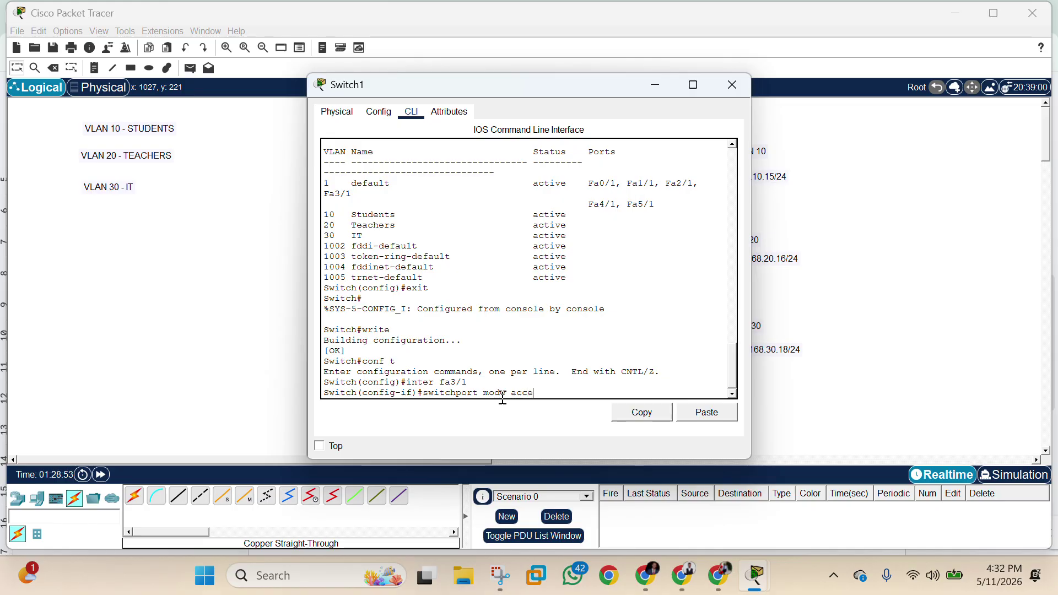
pyautogui.write('ss')
pyautogui.press('Return')
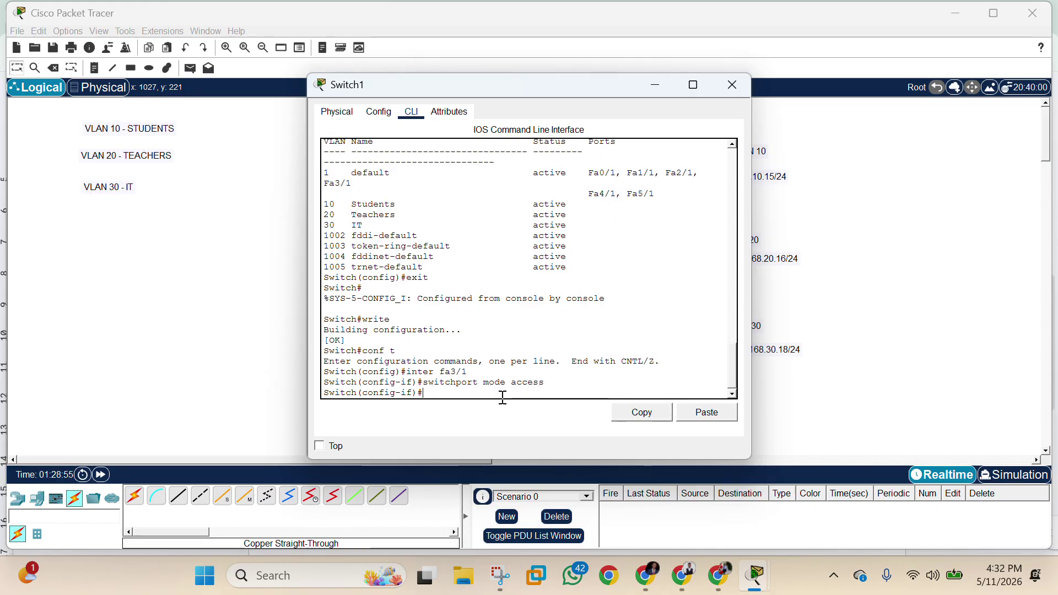
# Try to assign fa3/1 to VLAN 10 with the commands switchport access 10 and switchport access van 10
pyautogui.write('switch')
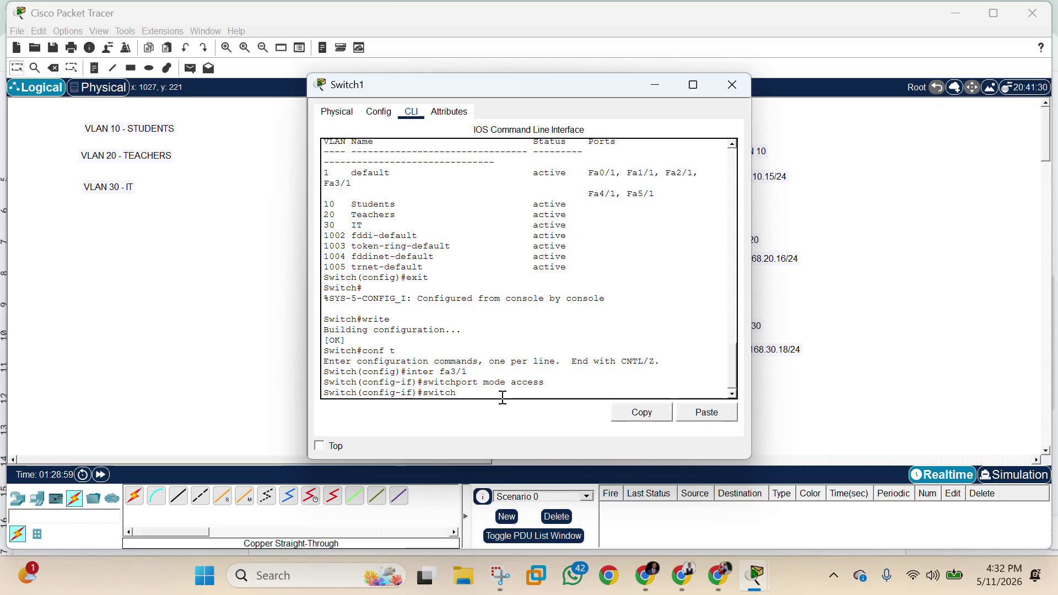
pyautogui.write('port access')
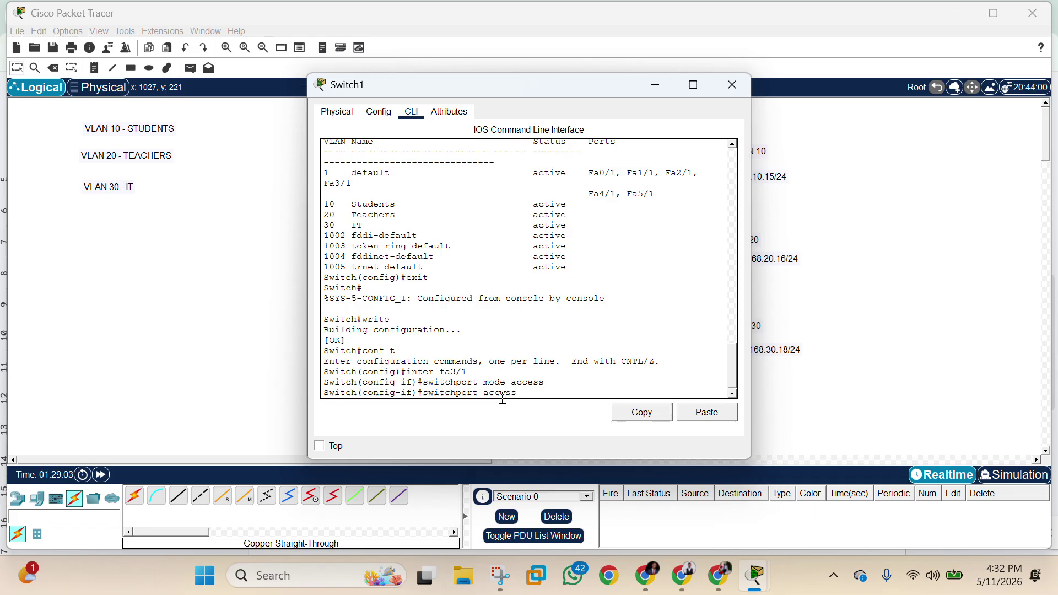
pyautogui.moveTo(571, 89); pyautogui.dragTo(445, 86)
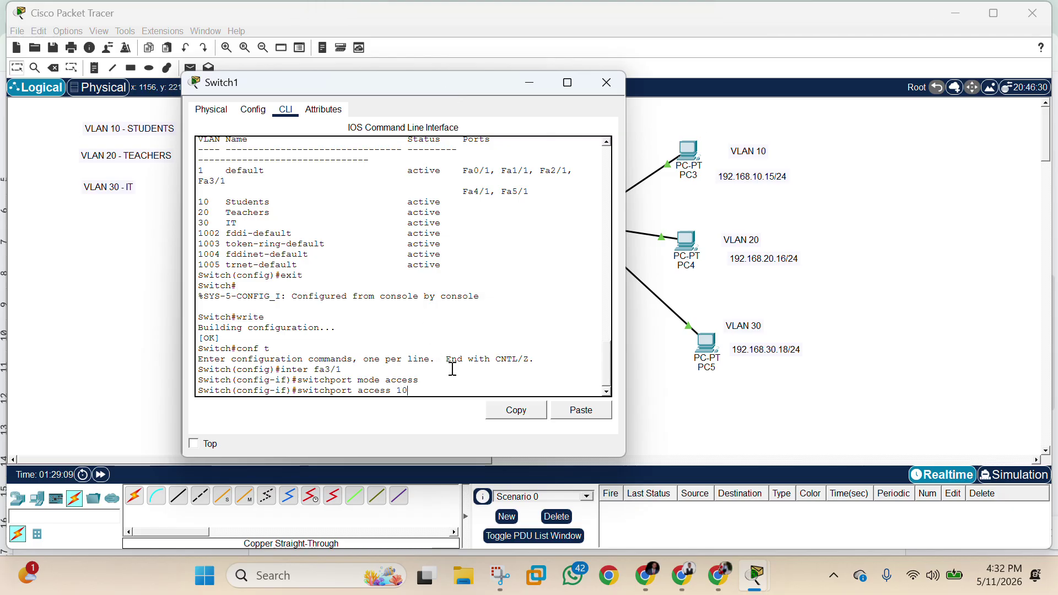
pyautogui.press('Return')
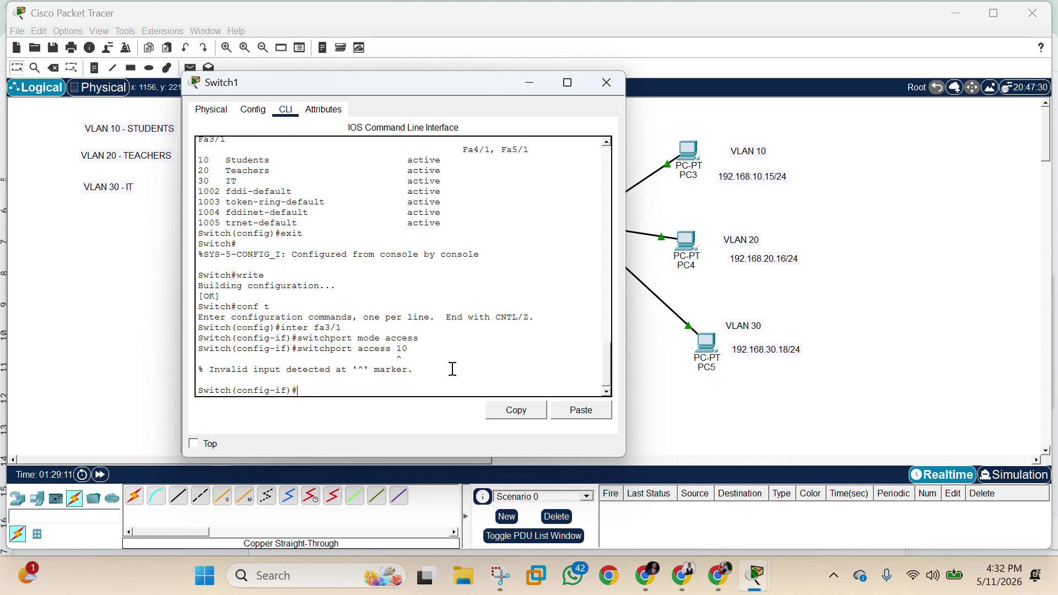
pyautogui.press('Up')
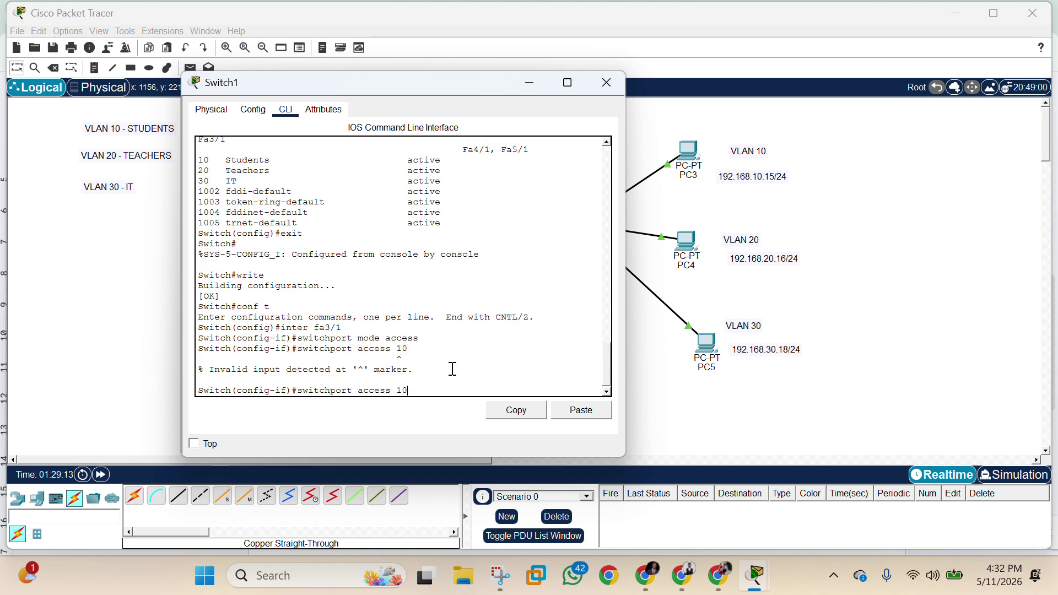
pyautogui.press('Left')
pyautogui.press('Left')
pyautogui.write('van')
pyautogui.press('Return')
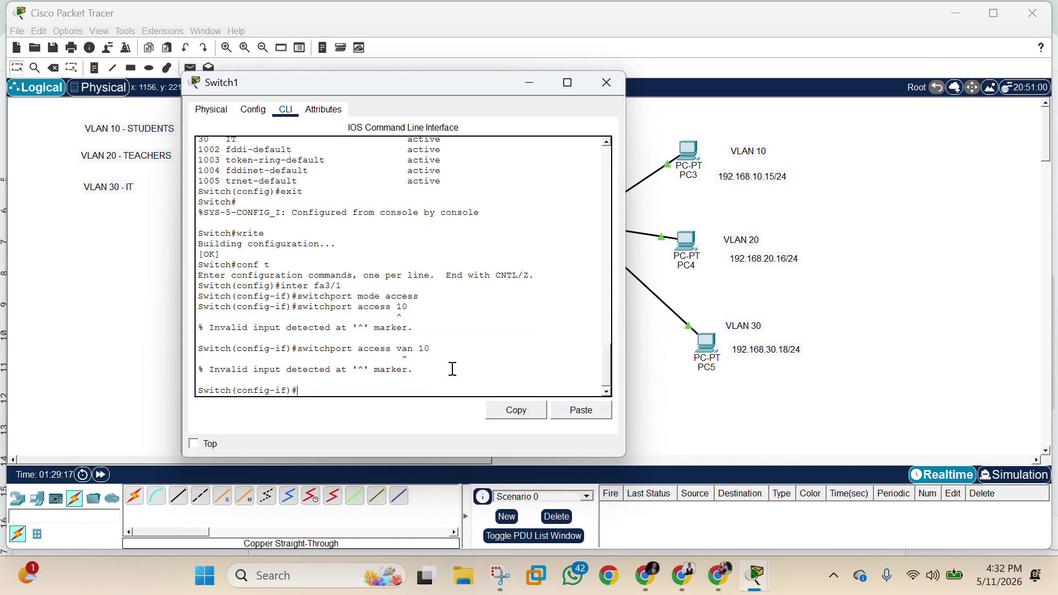
# Correct the last command to switchport access vlan 10, run it and exit the fa3/1 configuration
pyautogui.press('Up')
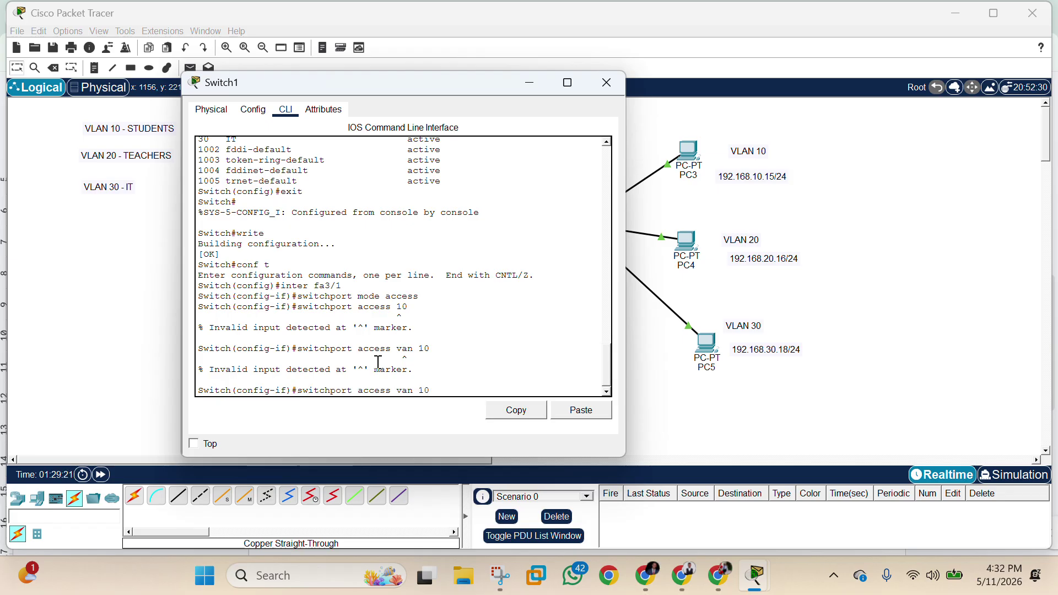
pyautogui.click(408, 390)
pyautogui.write('l')
pyautogui.press('Return')
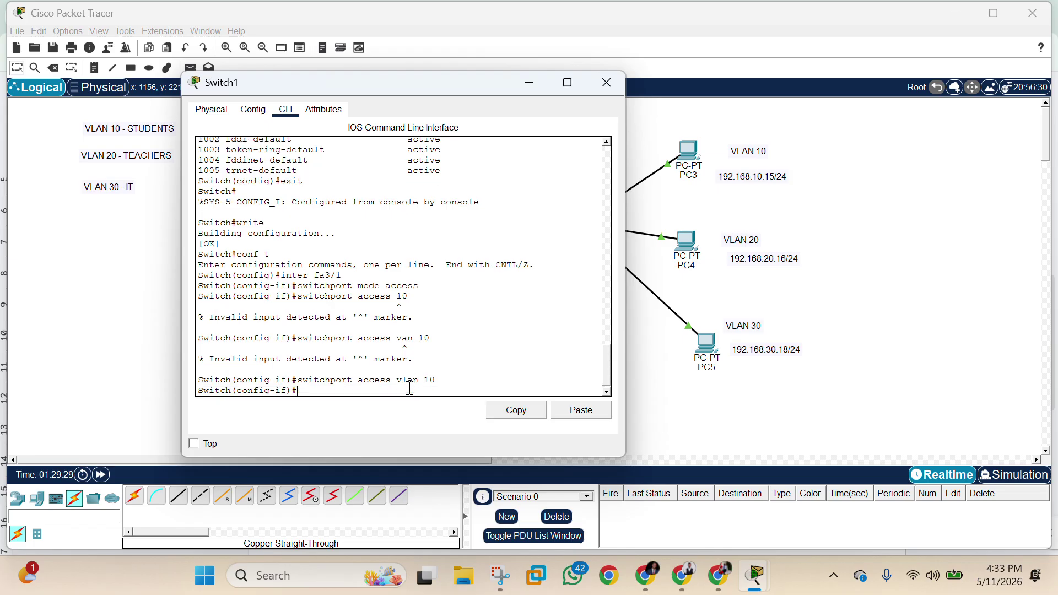
pyautogui.write('exit')
pyautogui.press('Return')
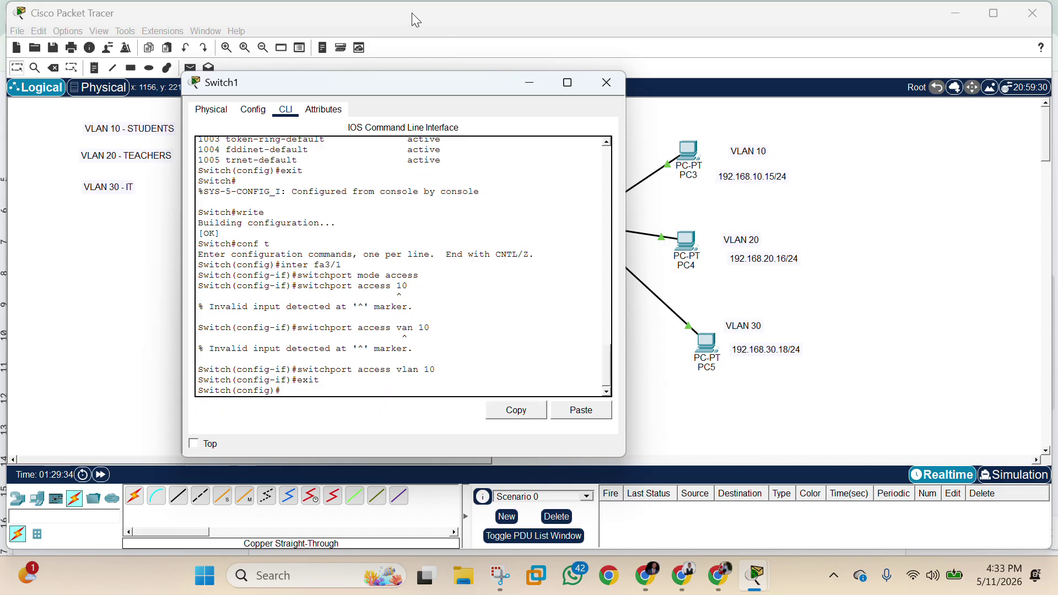
# Enter the fa2/1 interface configuration on Switch1 and set the port to access mode
pyautogui.moveTo(440, 82); pyautogui.dragTo(362, 79)
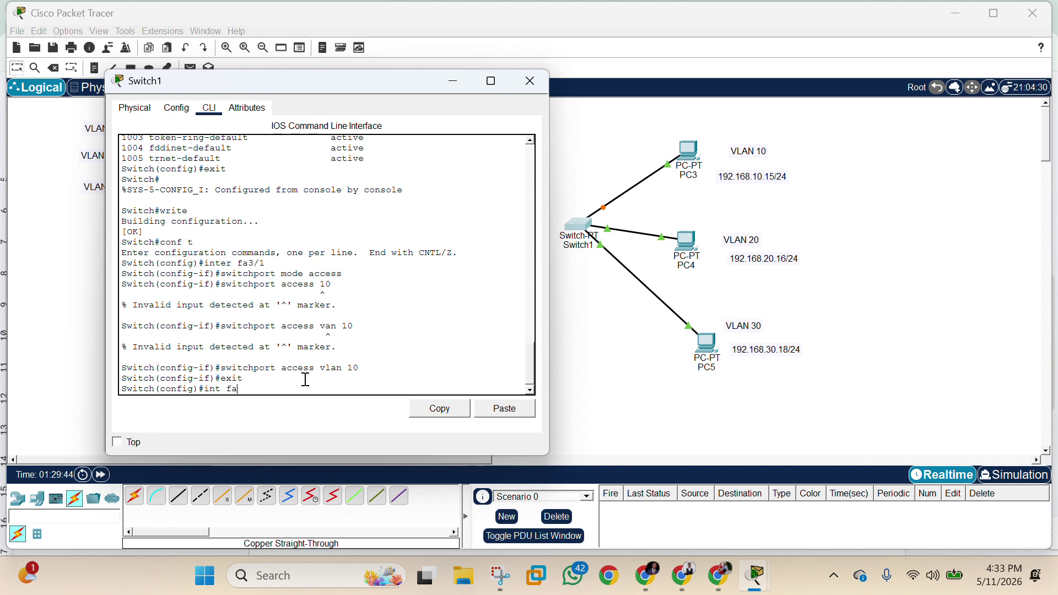
pyautogui.press('Return')
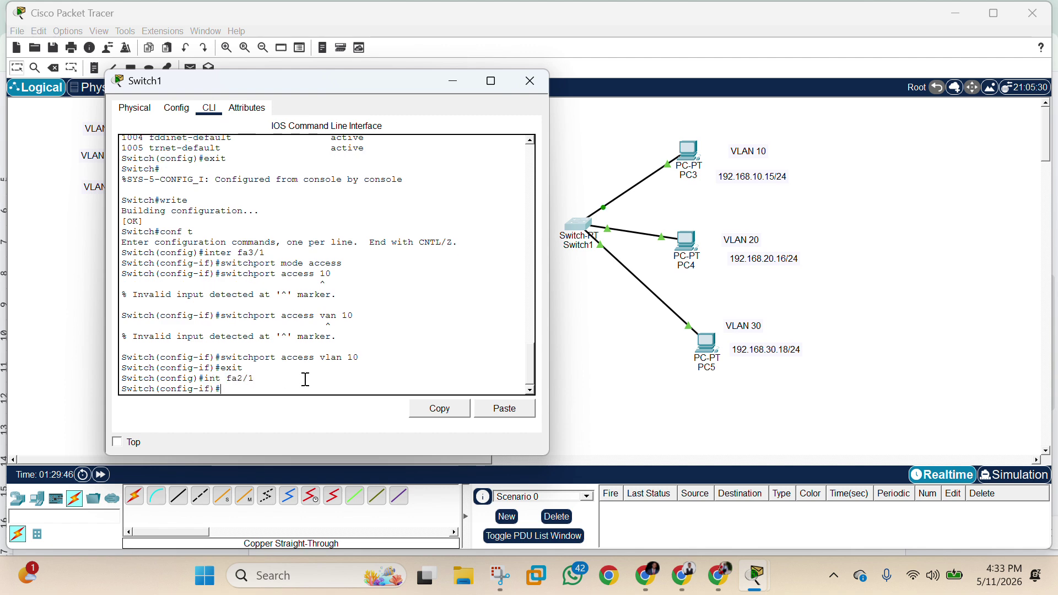
pyautogui.write('swit')
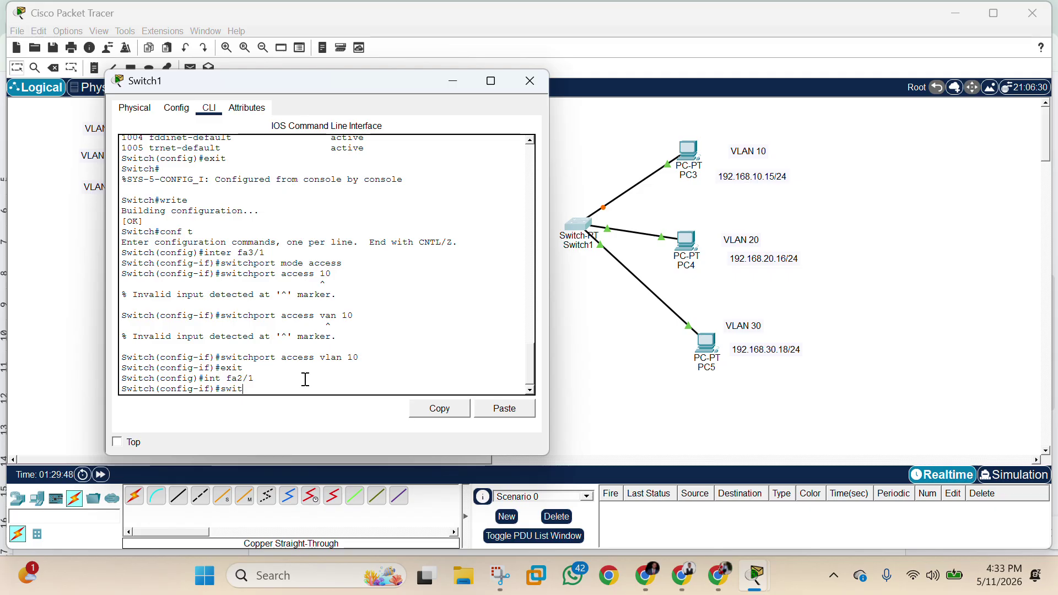
pyautogui.write('chport')
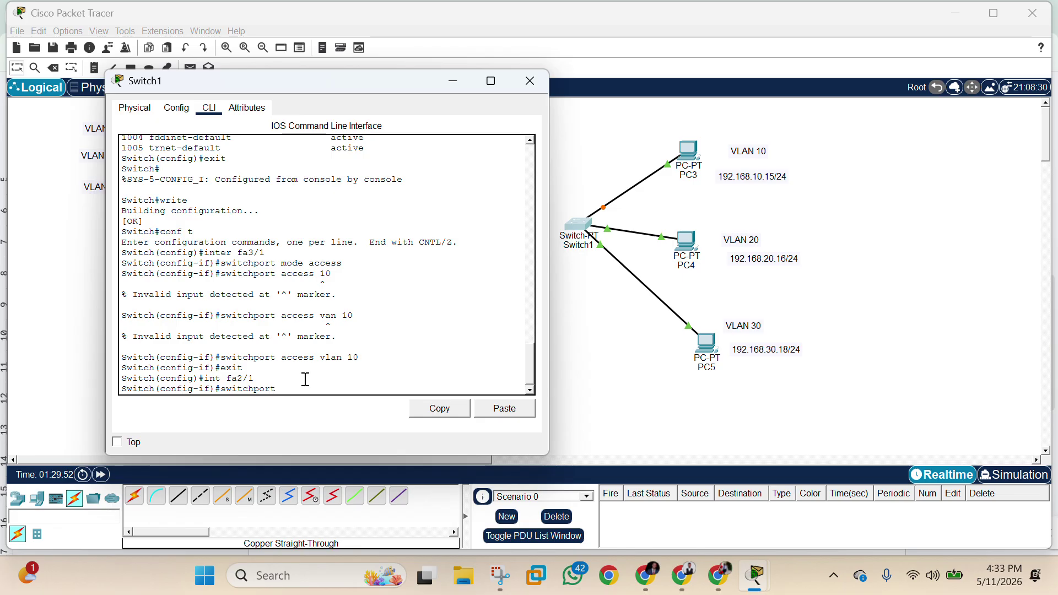
pyautogui.write(' acces')
pyautogui.press('BackSpace')
pyautogui.press('BackSpace')
pyautogui.press('BackSpace')
pyautogui.press('BackSpace')
pyautogui.press('BackSpace')
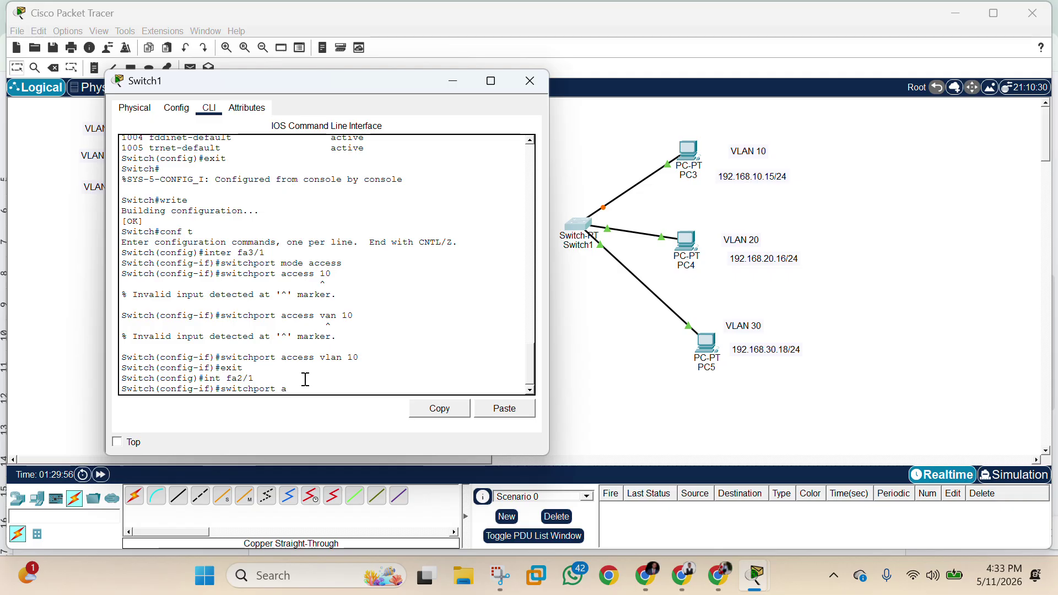
pyautogui.write('mode a')
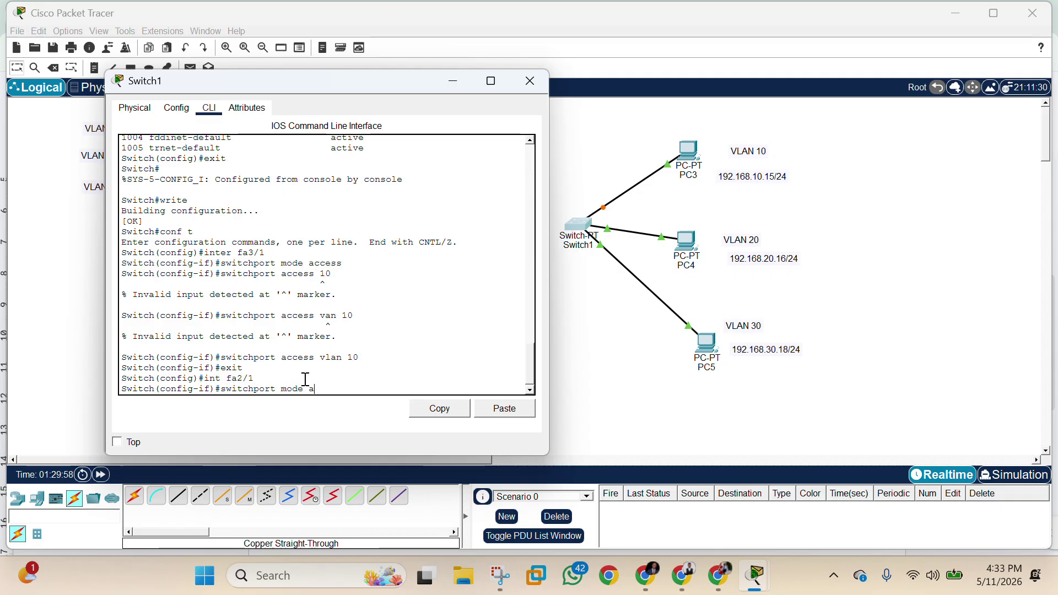
pyautogui.write('ccess')
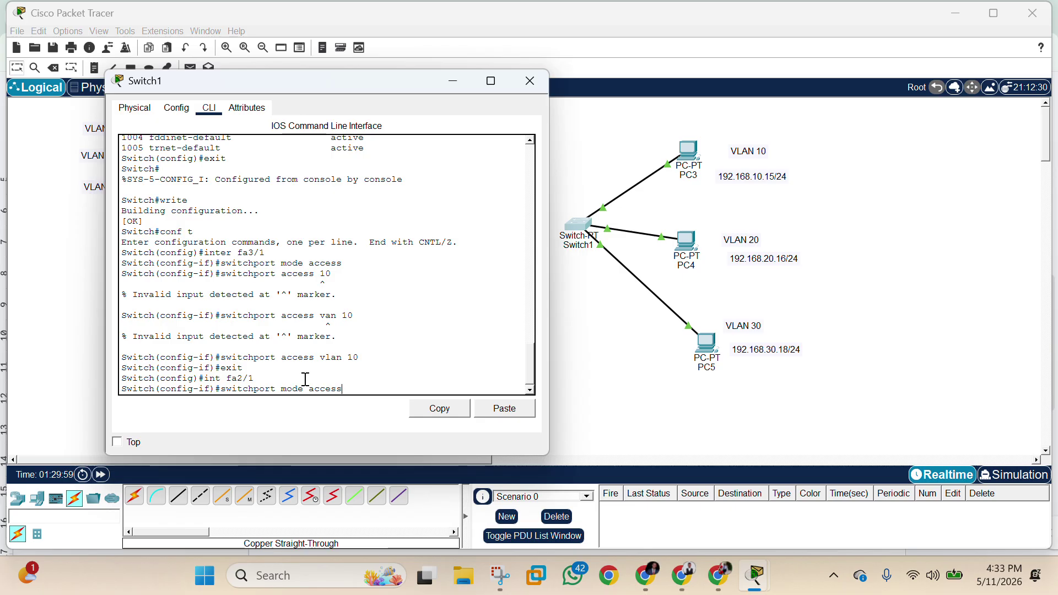
pyautogui.press('Return')
# Assign Switch1's fa2/1 port to VLAN 20 and exit its interface configuration
pyautogui.write('swi')
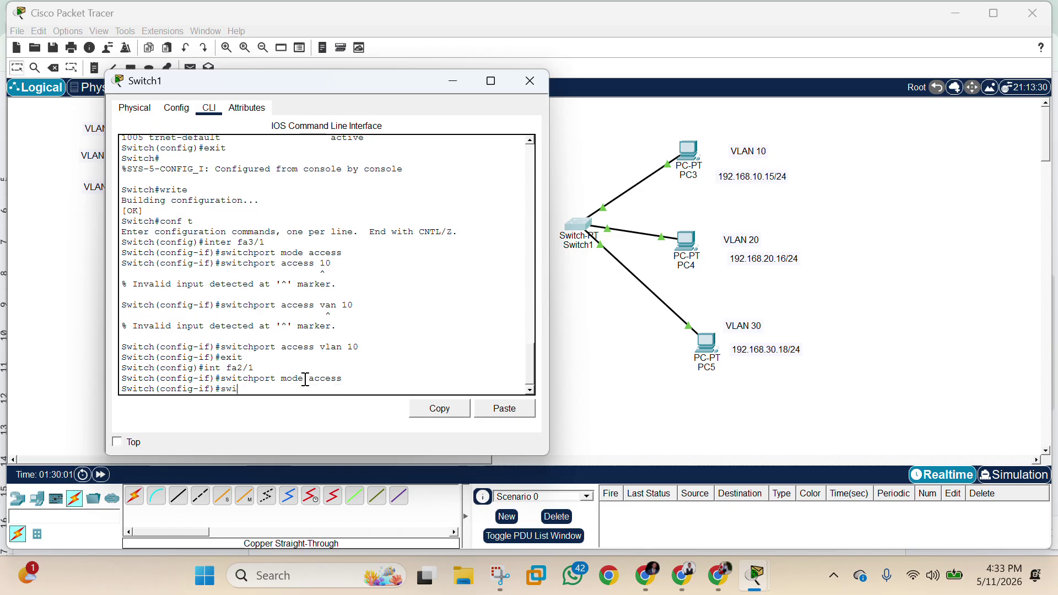
pyautogui.write('tchport acces')
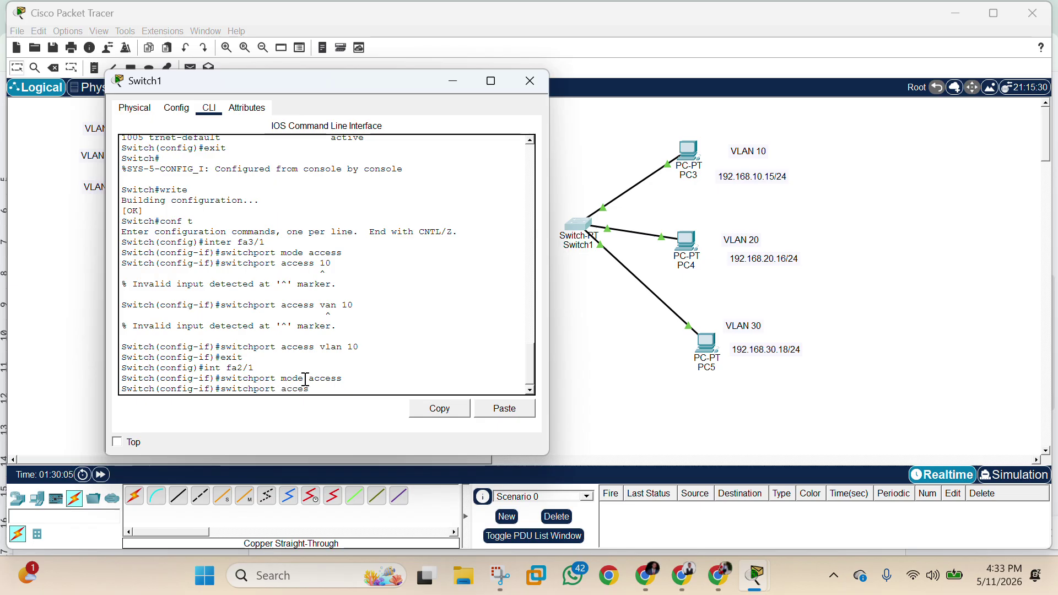
pyautogui.write('s vlan 2')
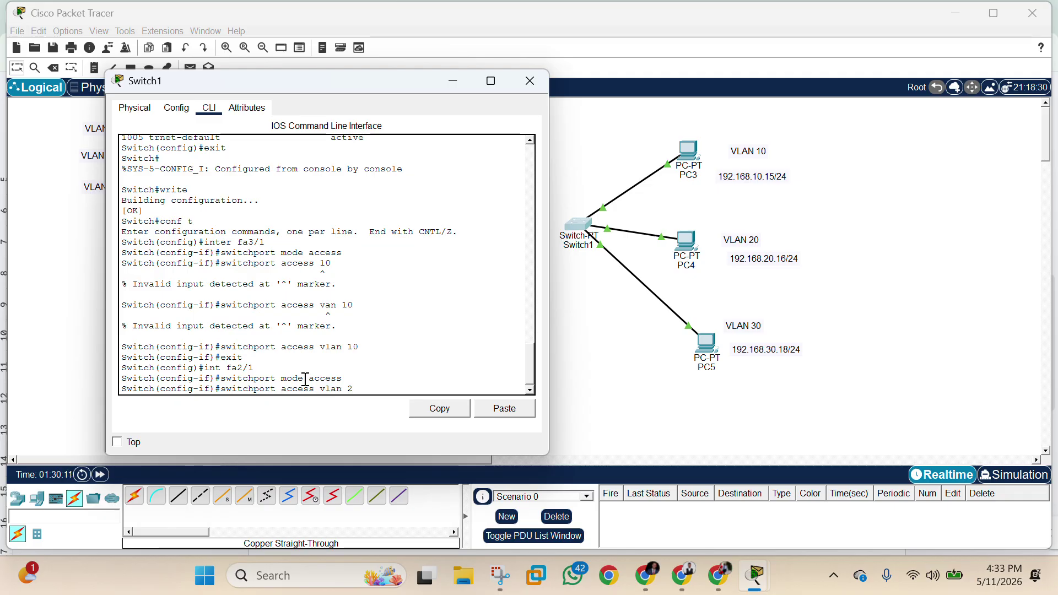
pyautogui.write('0')
pyautogui.press('Return')
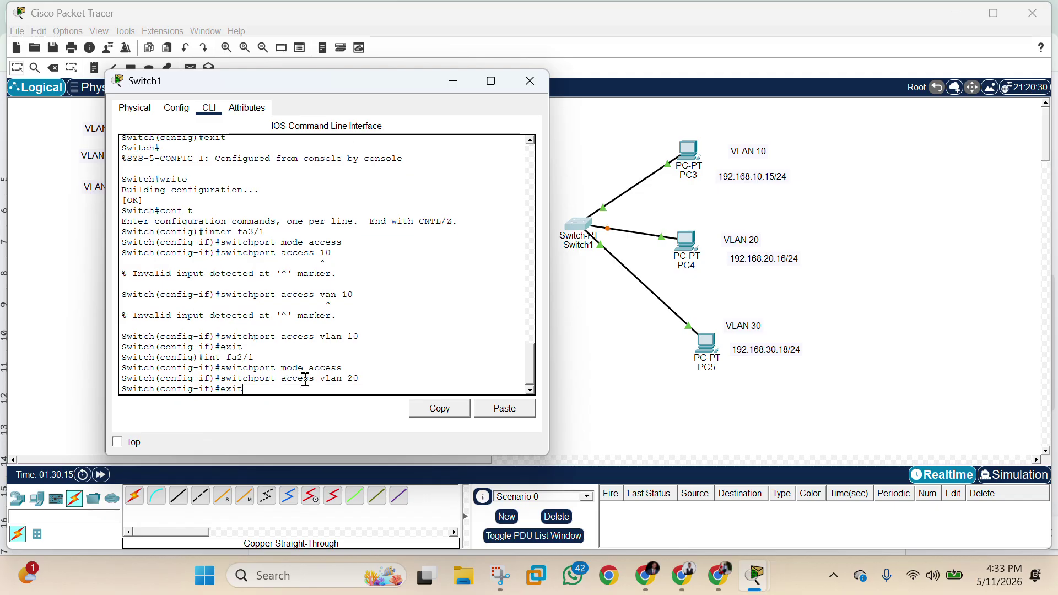
pyautogui.write('exit')
pyautogui.press('Return')
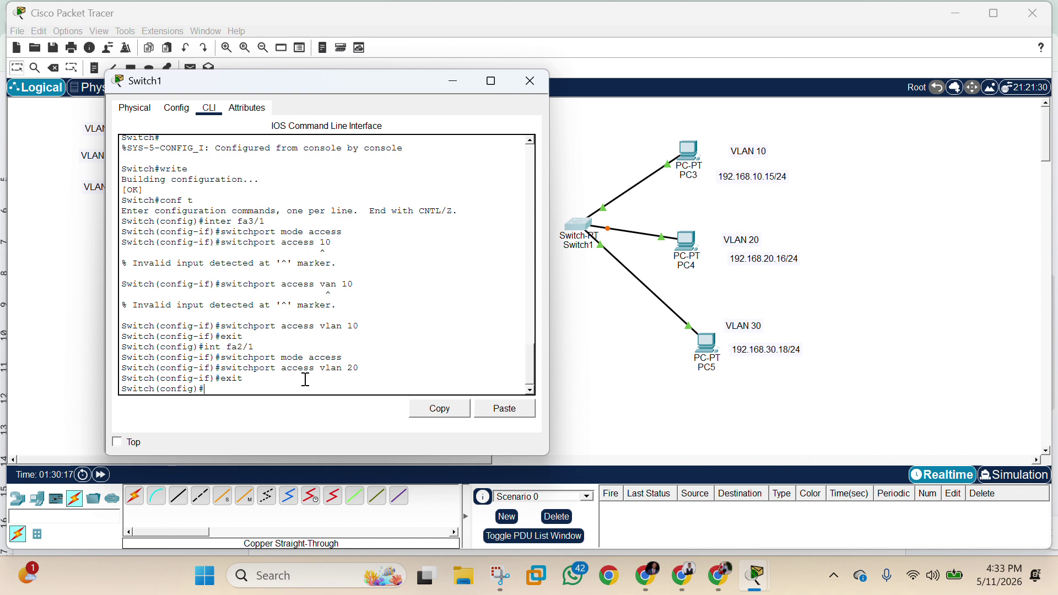
# Enter the fa1/1 interface configuration on Switch1 and set the port to access mode
pyautogui.write('int f')
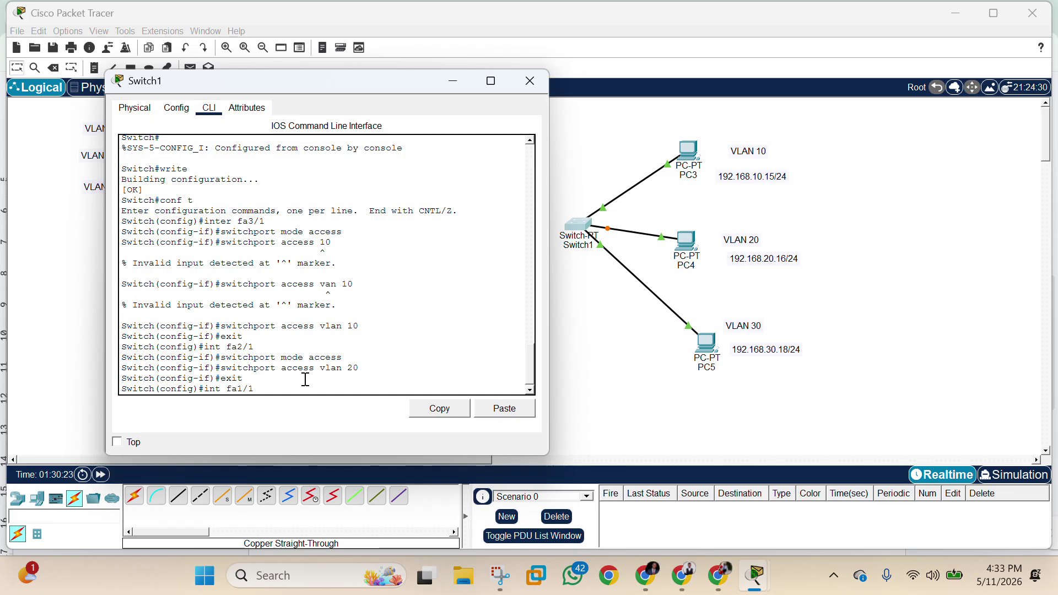
pyautogui.write('a1/1')
pyautogui.press('Return')
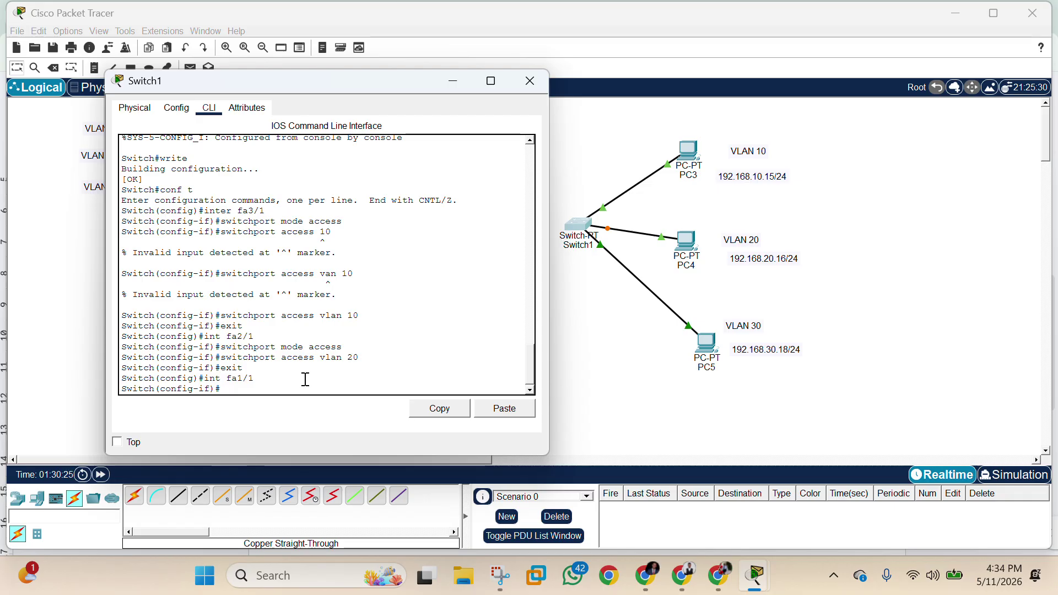
pyautogui.write('switchport ')
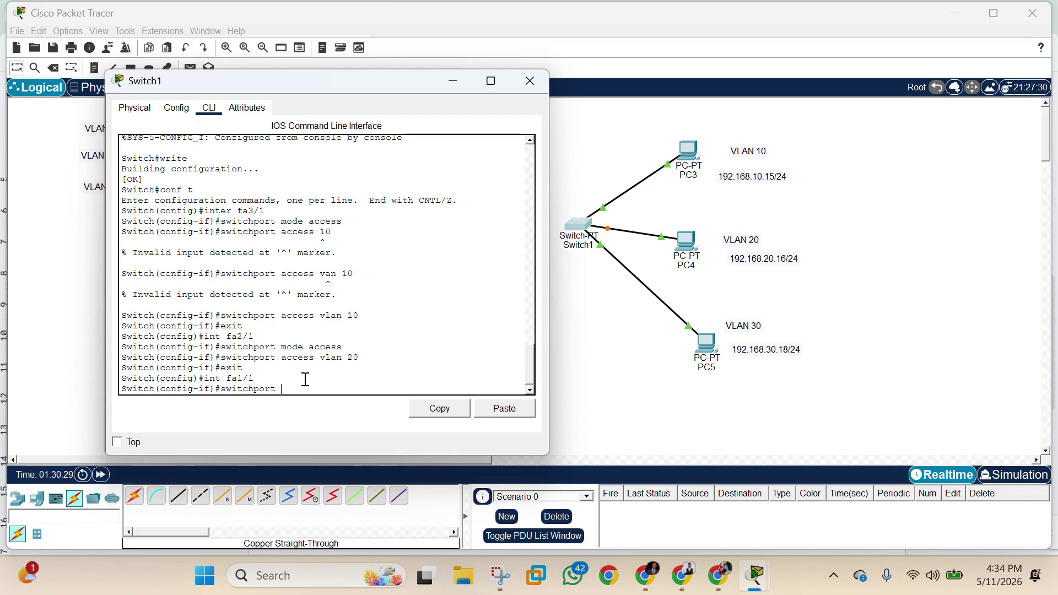
pyautogui.write('mode access')
pyautogui.press('Return')
# Assign Switch1's fa1/1 port to VLAN 30 and exit its interface configuration
pyautogui.write('swi')
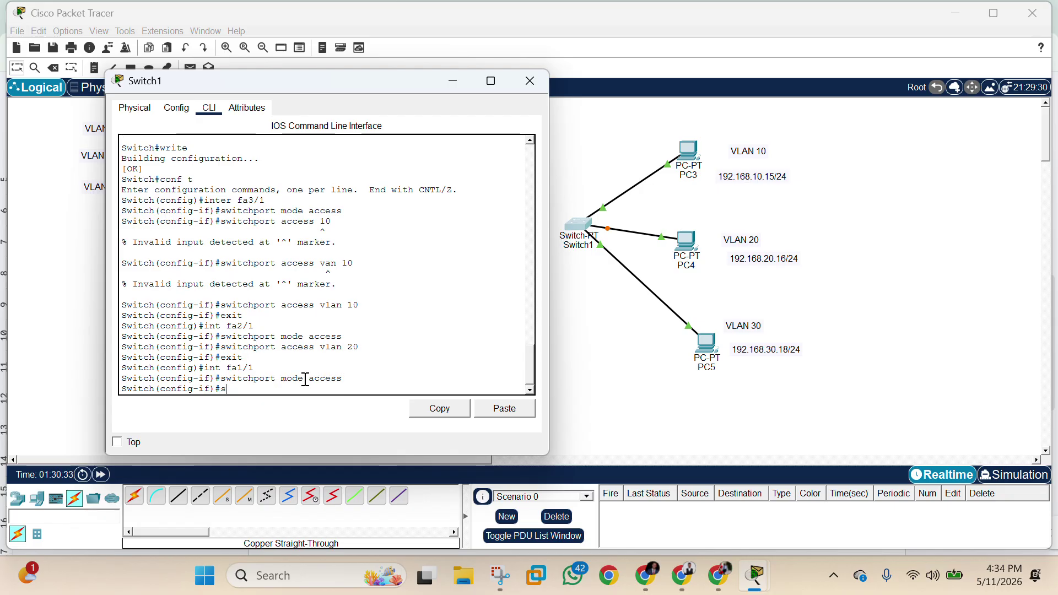
pyautogui.write('tchpo')
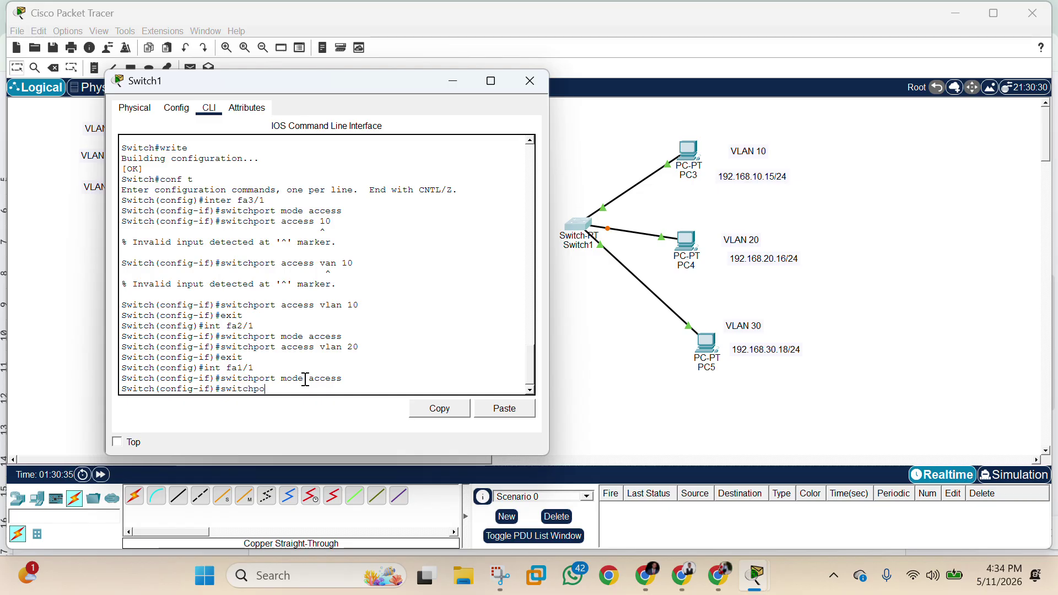
pyautogui.write('rt access')
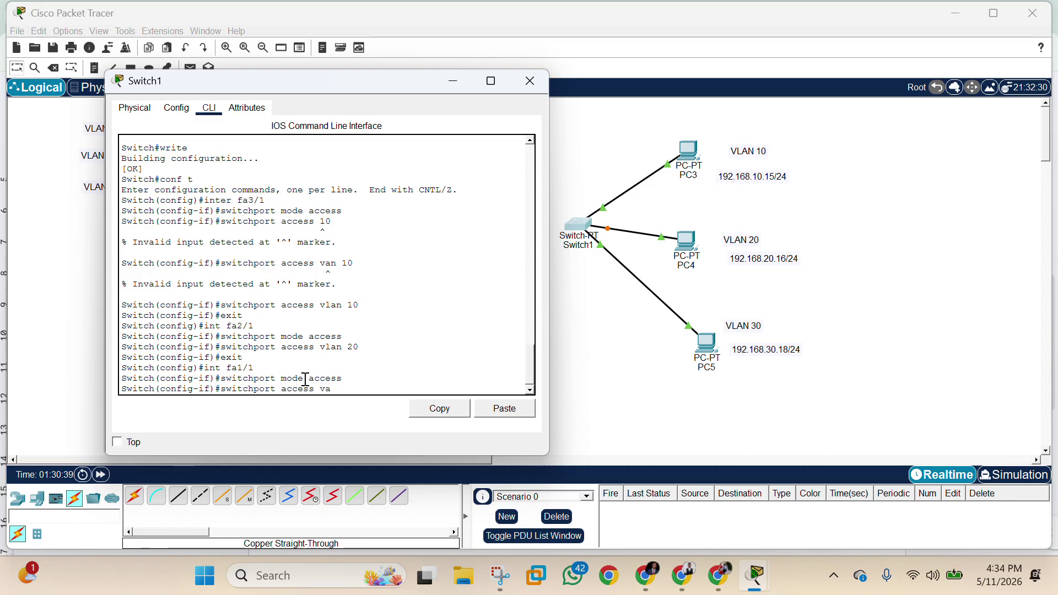
pyautogui.write(' vlan 30')
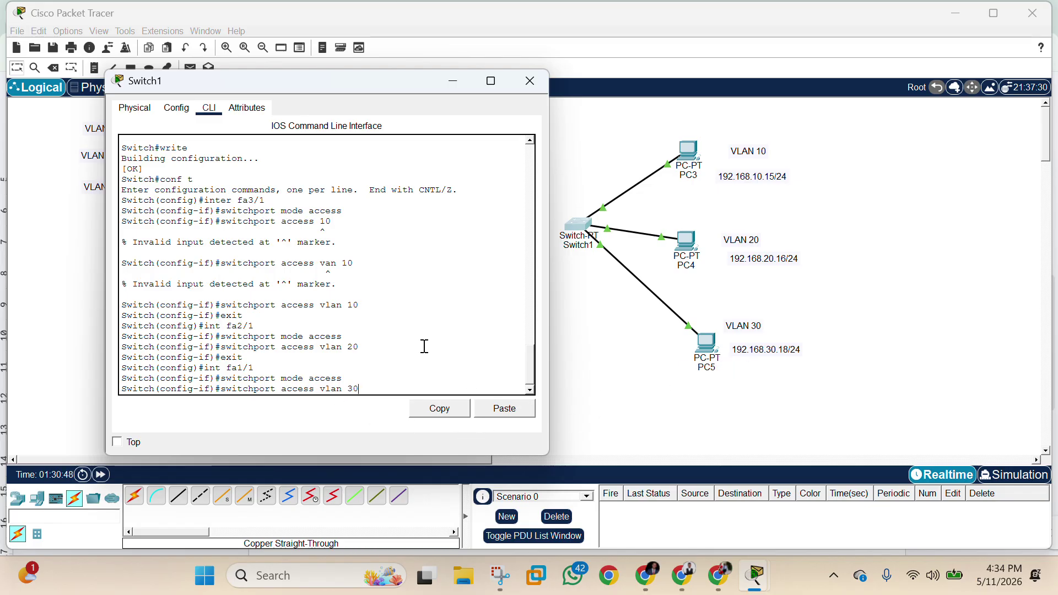
pyautogui.press('Return')
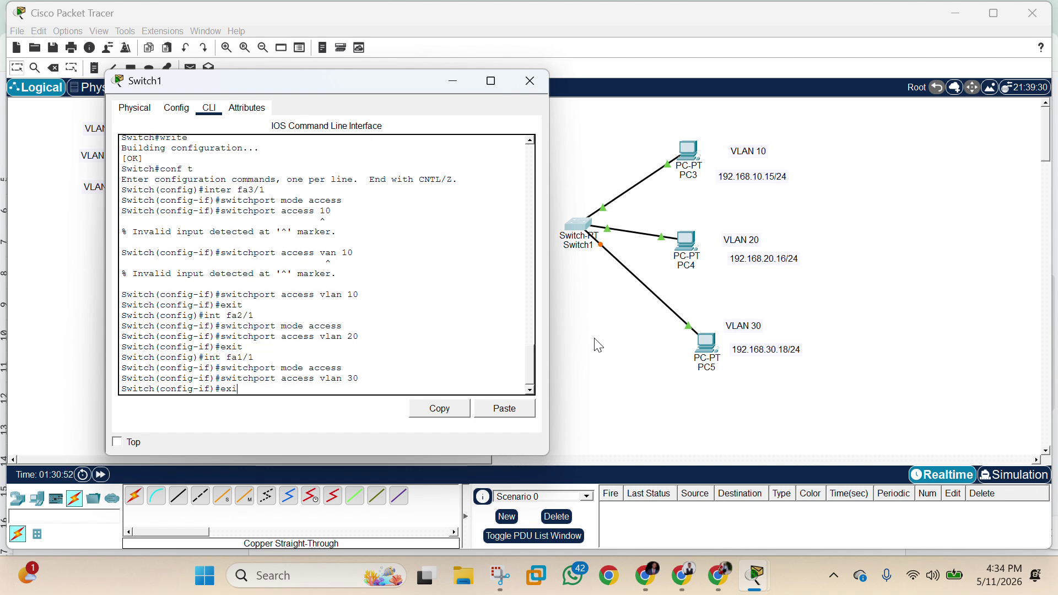
pyautogui.press('Return')
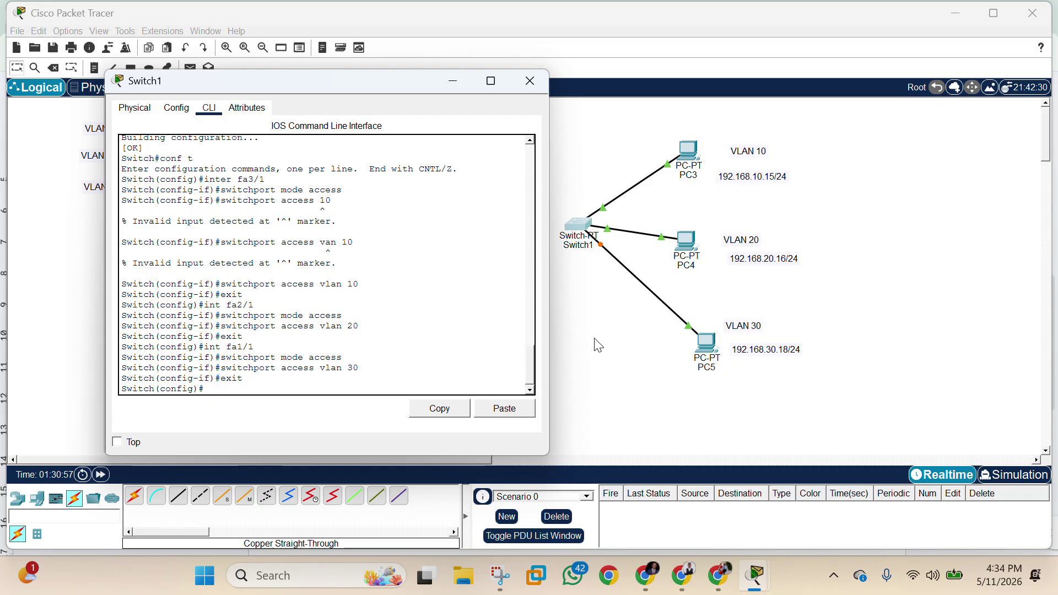
# Run do sh vlan br on Switch1 to check the VLAN port assignments, then return to the topology
pyautogui.write('do')
pyautogui.press('BackSpace')
pyautogui.write('sh vlan br')
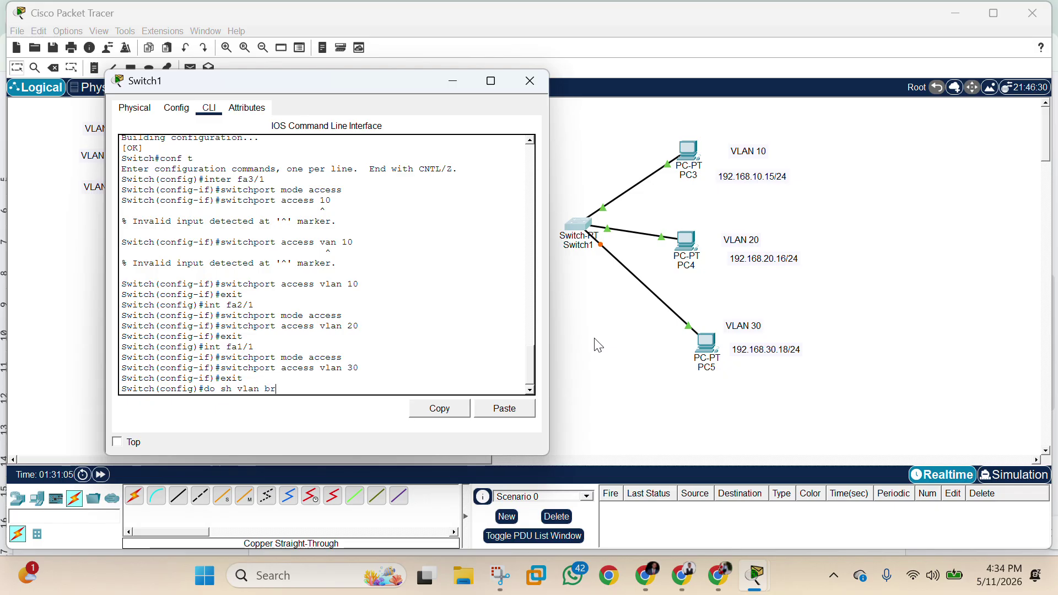
pyautogui.press('Return')
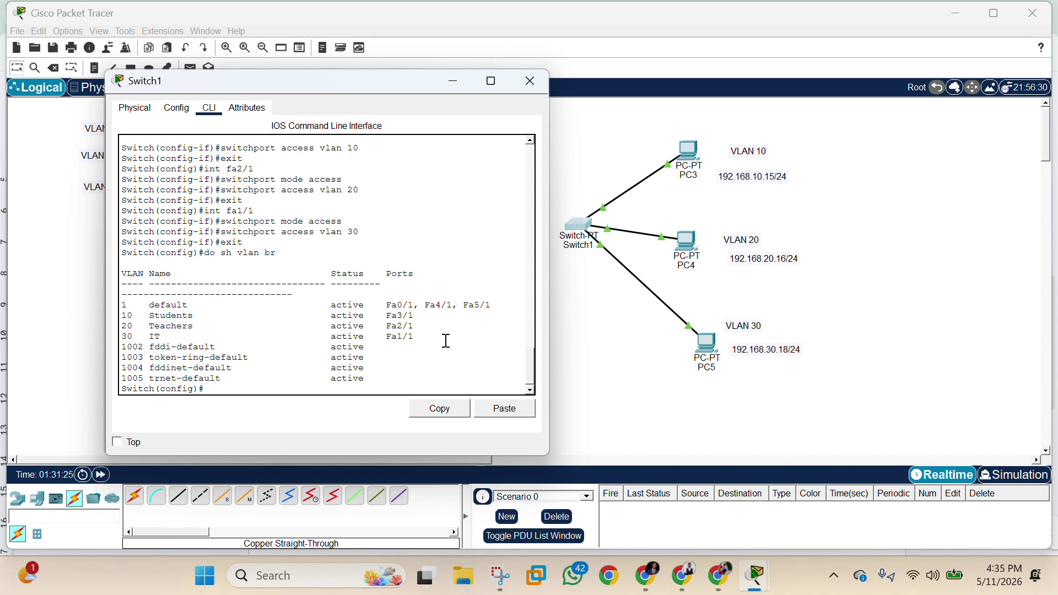
pyautogui.click(581, 398)
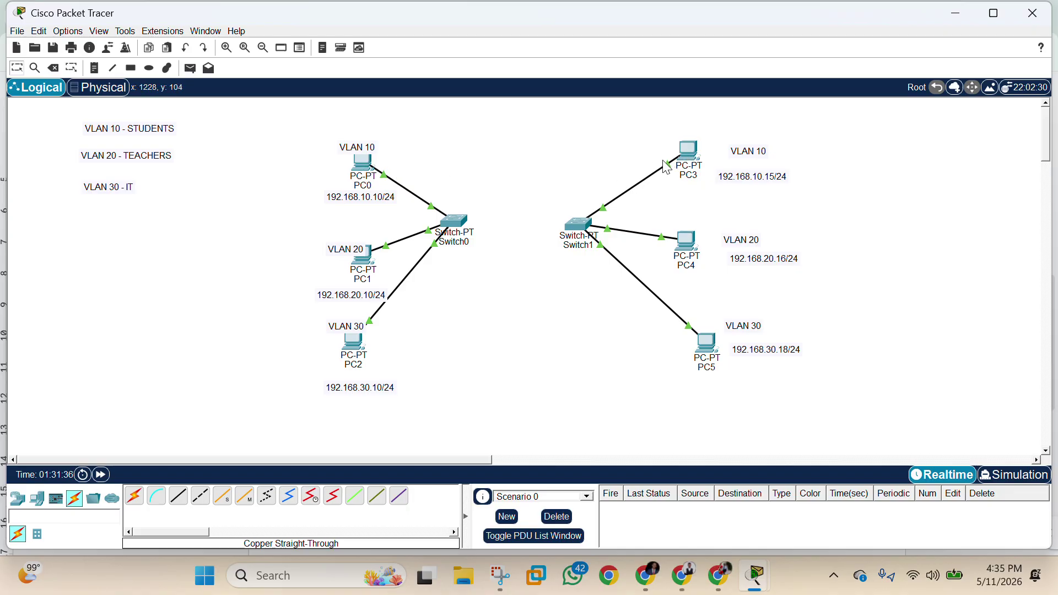
# Give PC0 the static IPv4 address 192.168.10.10 with subnet mask 255.255.255.0 and close its device window
pyautogui.click(363, 168)
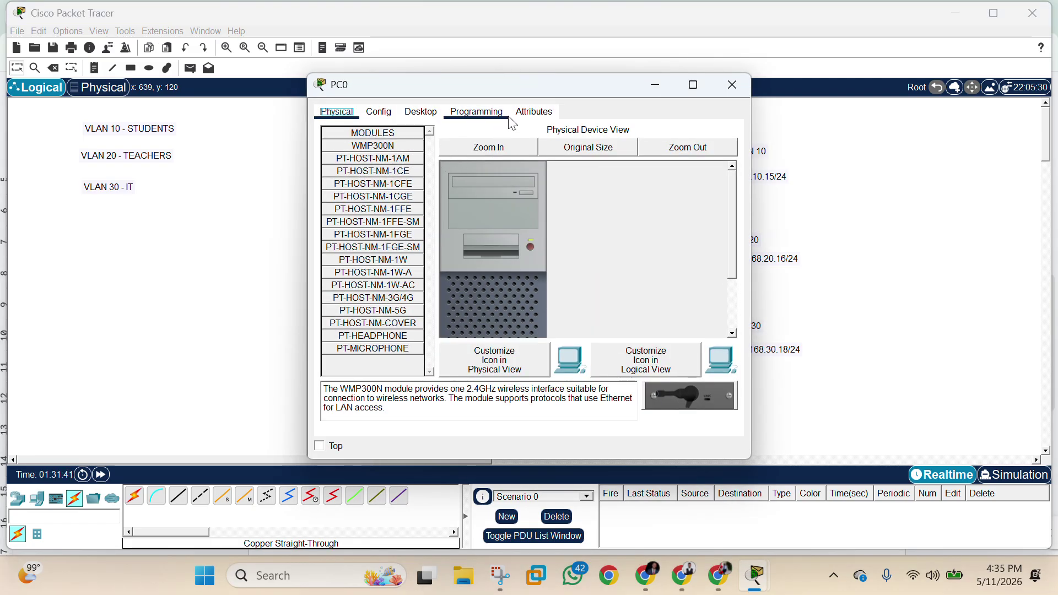
pyautogui.moveTo(529, 97); pyautogui.dragTo(850, 143)
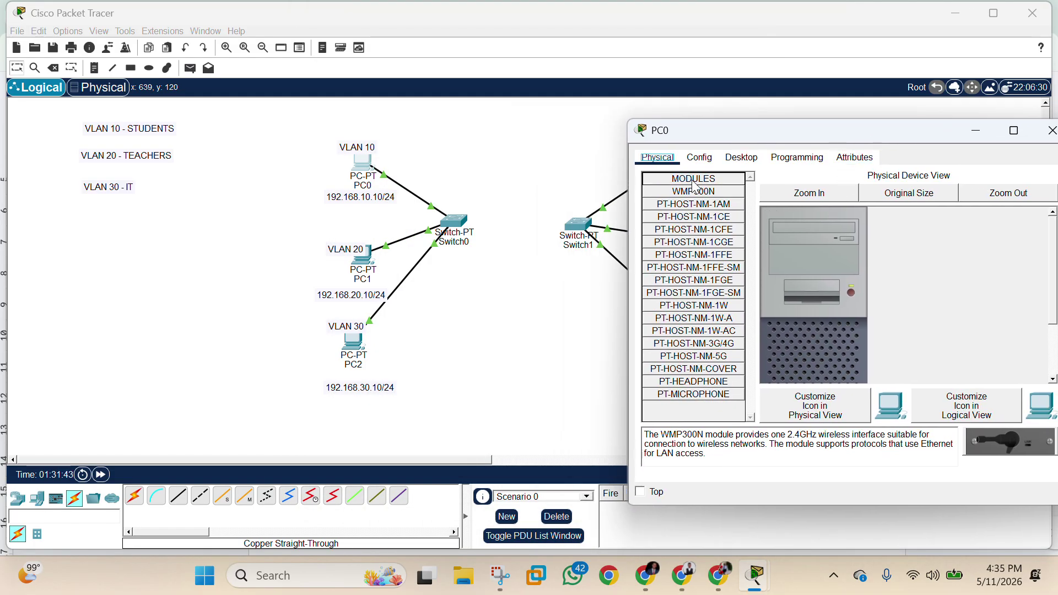
pyautogui.click(700, 159)
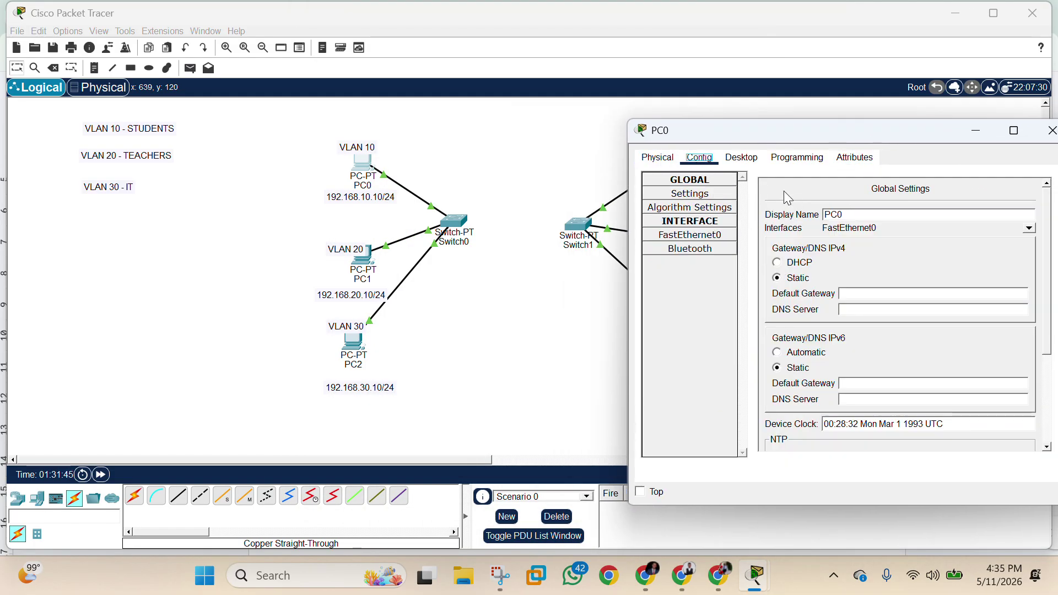
pyautogui.click(742, 159)
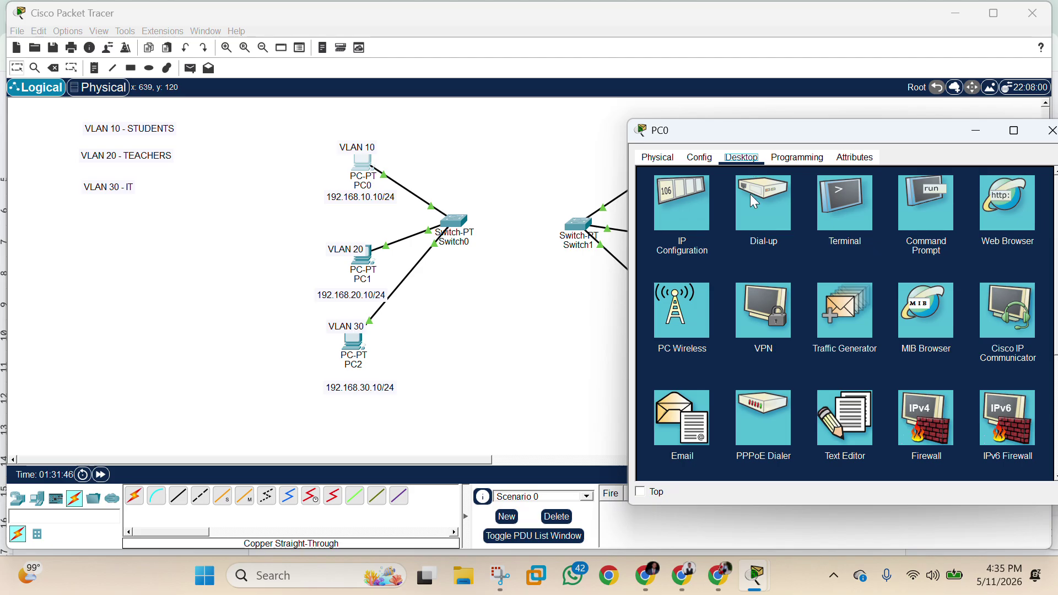
pyautogui.click(689, 214)
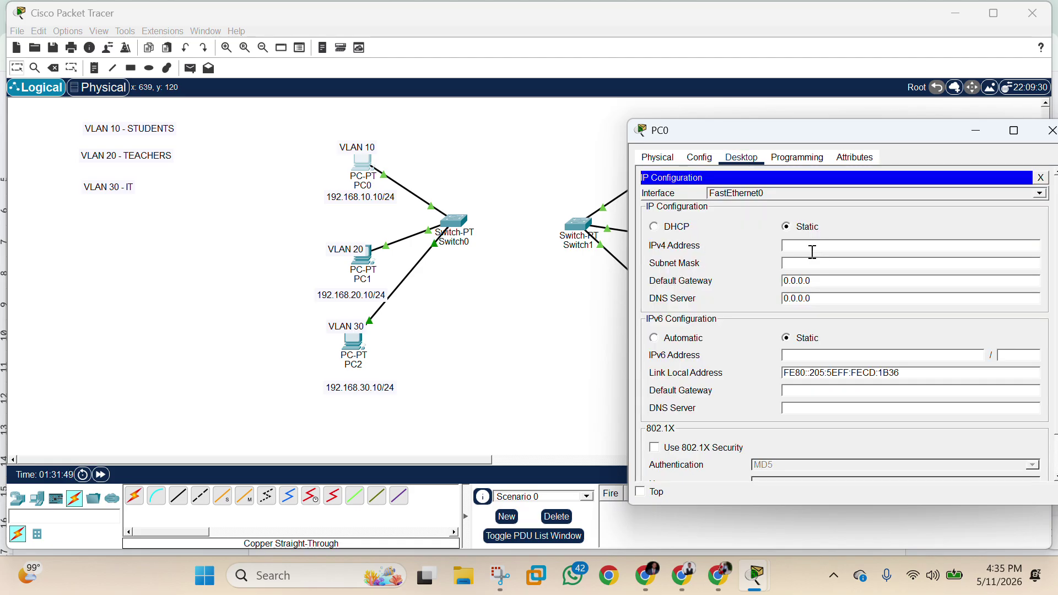
pyautogui.write('192')
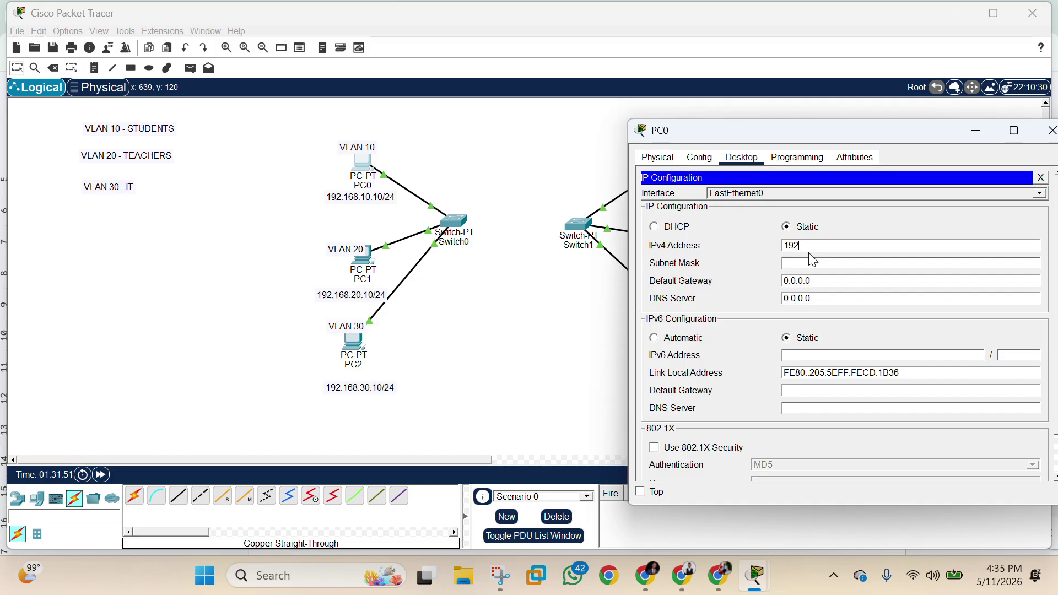
pyautogui.write('.16')
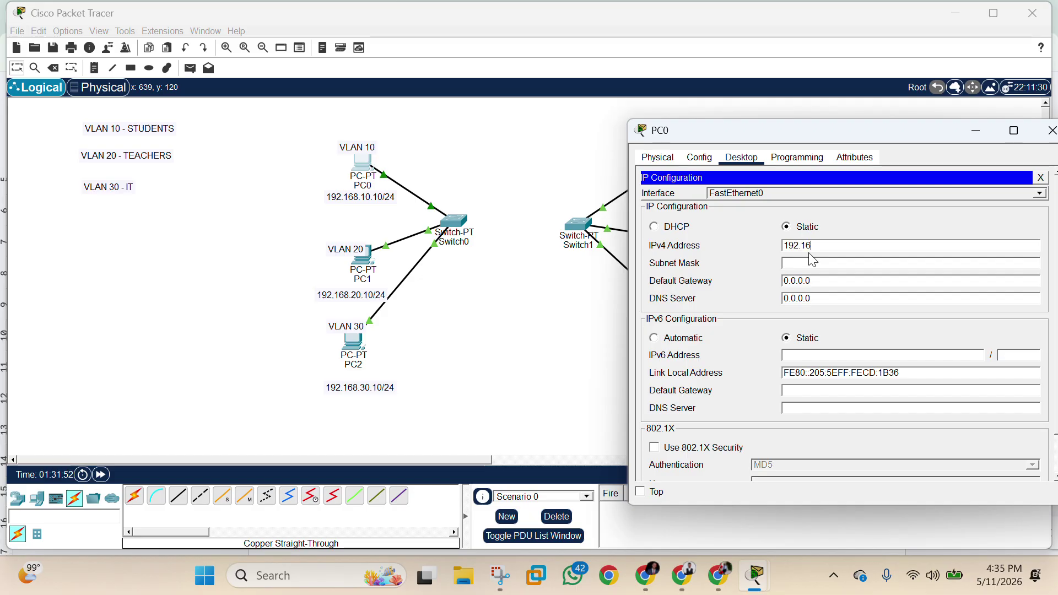
pyautogui.write('8.1')
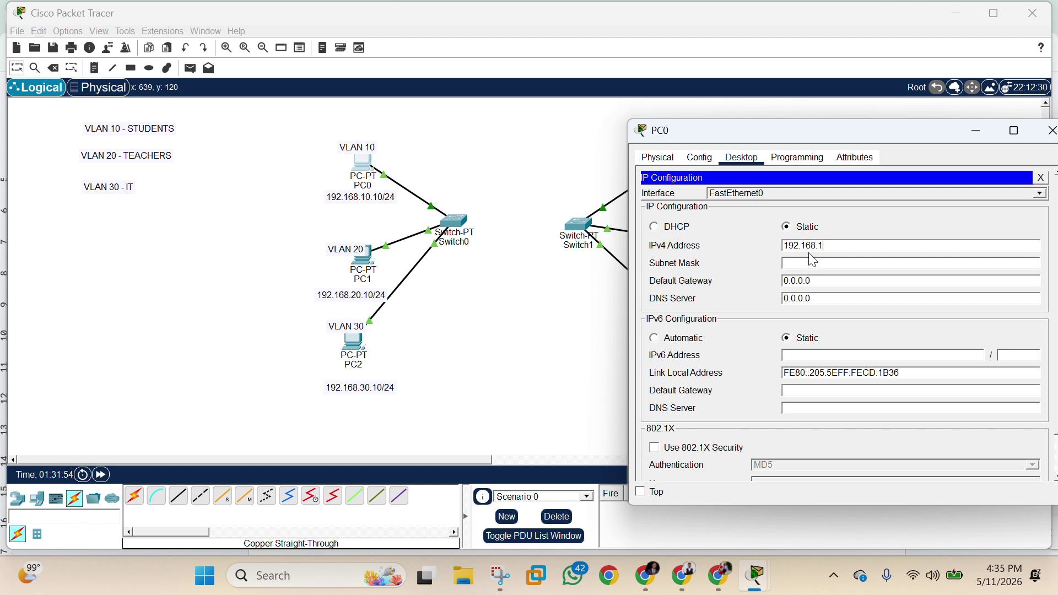
pyautogui.write('0.10')
pyautogui.click(841, 265)
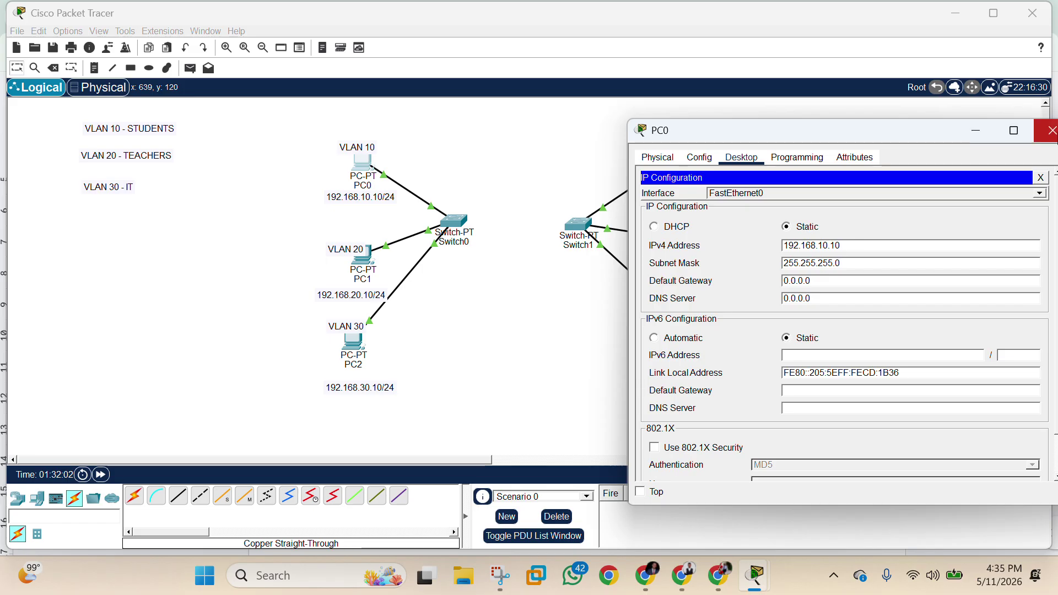
pyautogui.click(1050, 132)
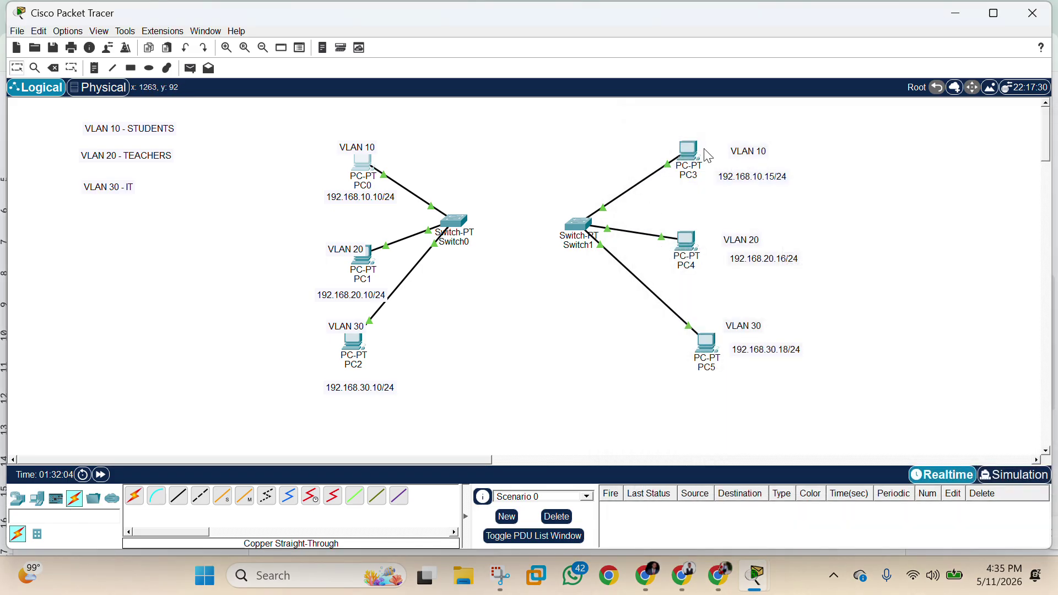
# Give PC3 the static IPv4 address 192.168.10.15 with subnet mask 255.255.255.0 and close its device window
pyautogui.click(693, 159)
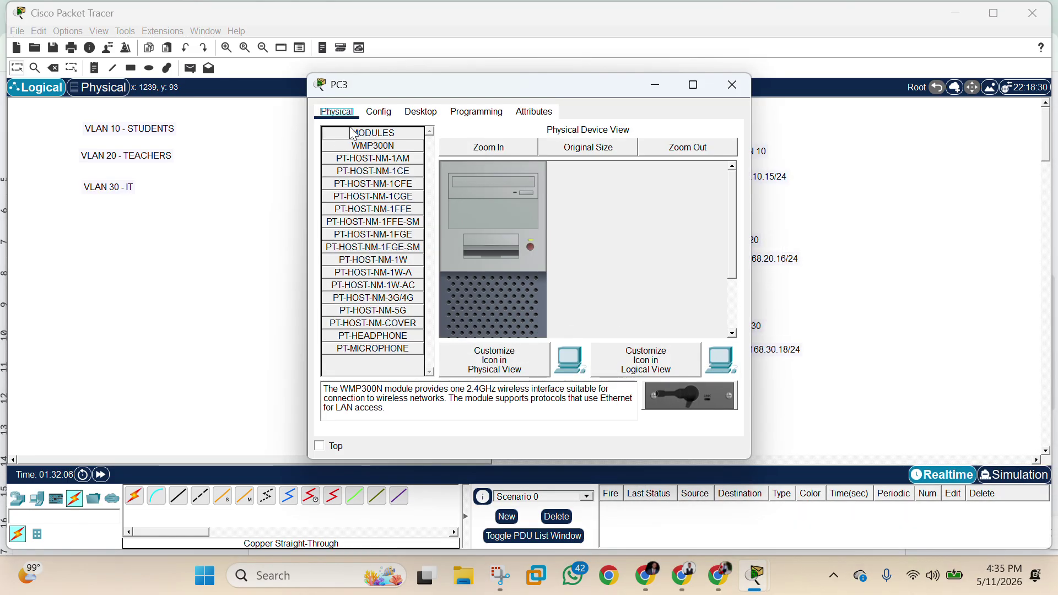
pyautogui.click(380, 112)
pyautogui.click(421, 111)
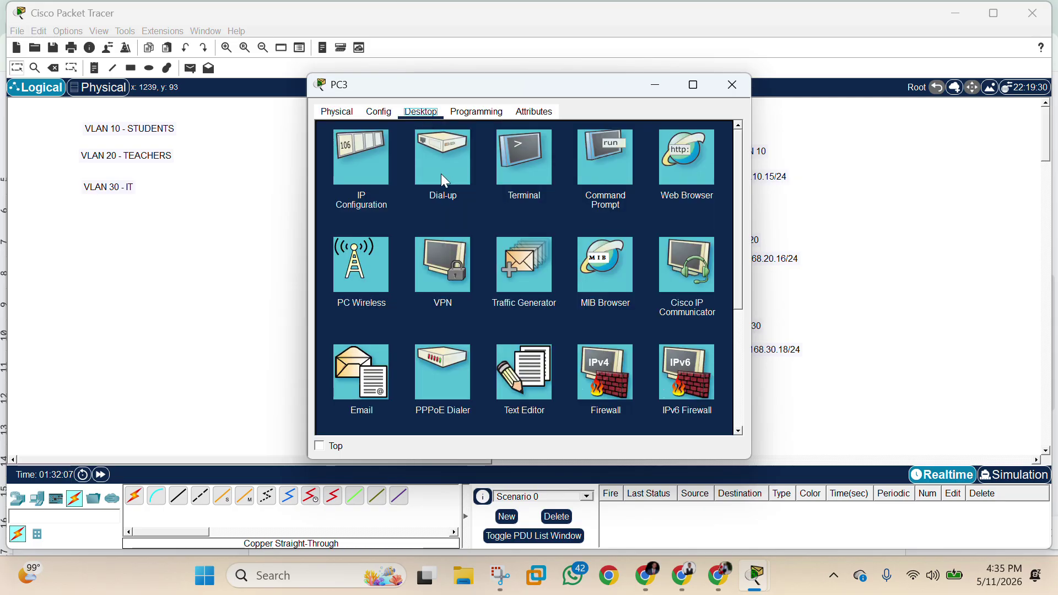
pyautogui.click(373, 158)
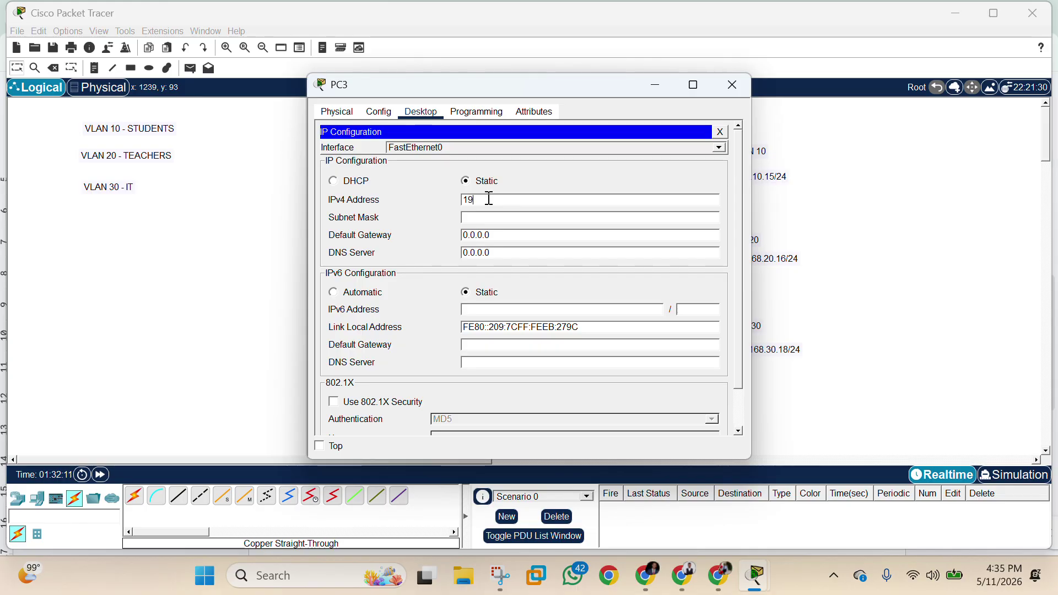
pyautogui.moveTo(610, 96); pyautogui.dragTo(432, 86)
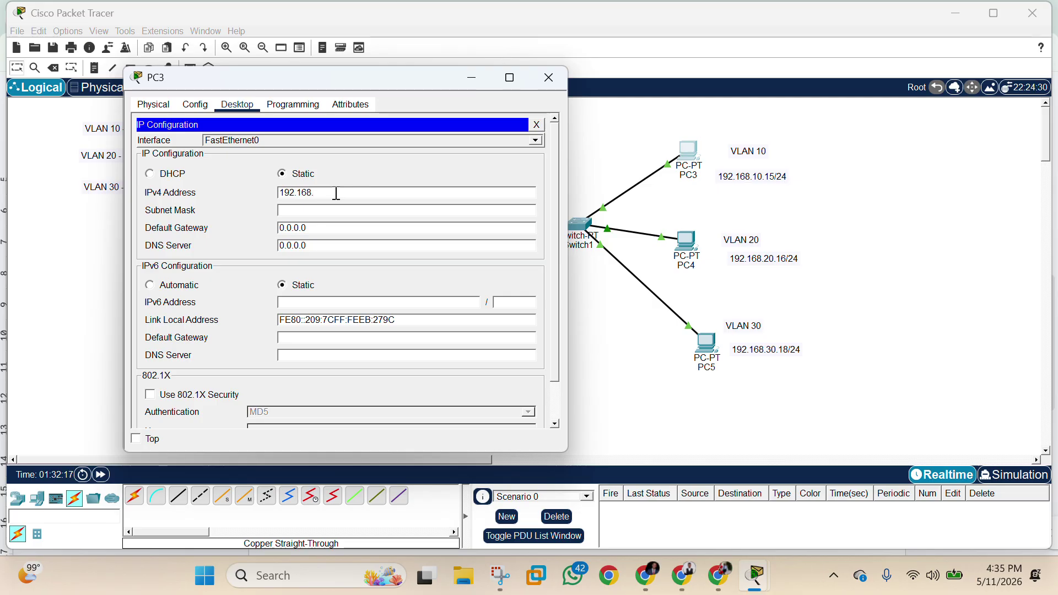
pyautogui.write('10.15')
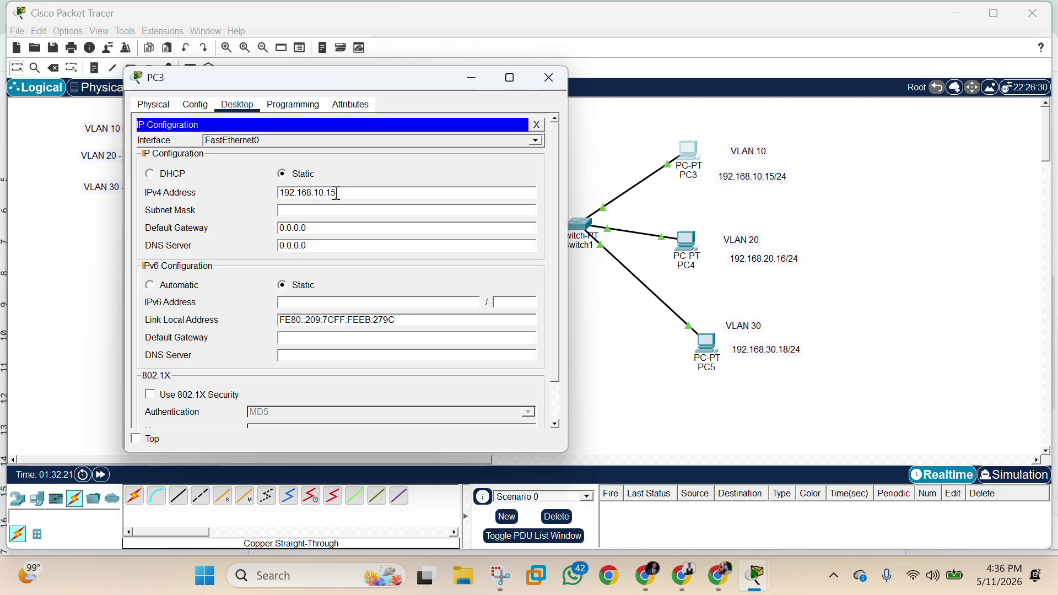
pyautogui.click(384, 212)
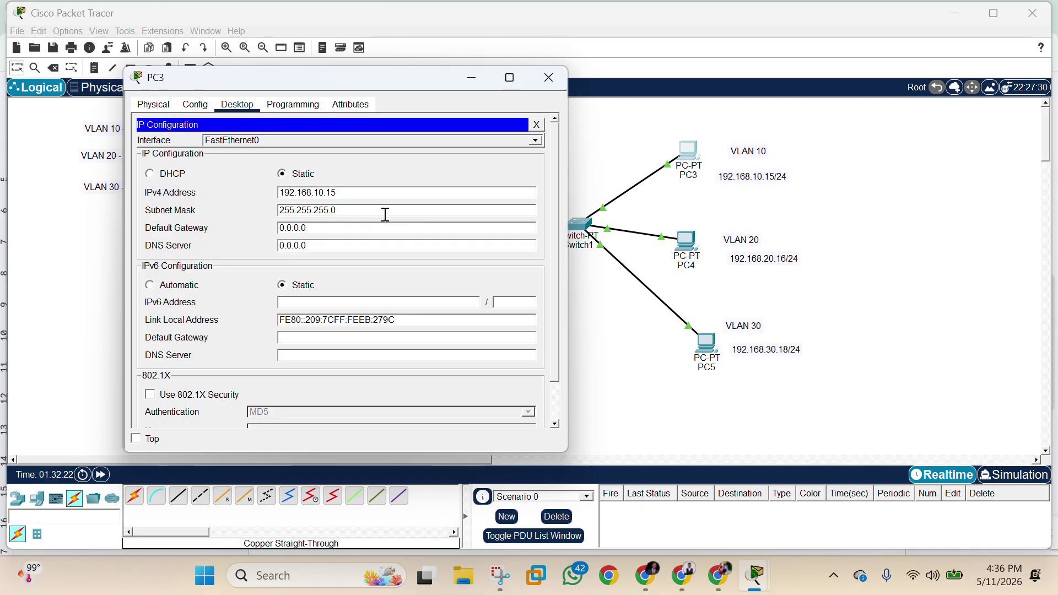
pyautogui.click(549, 77)
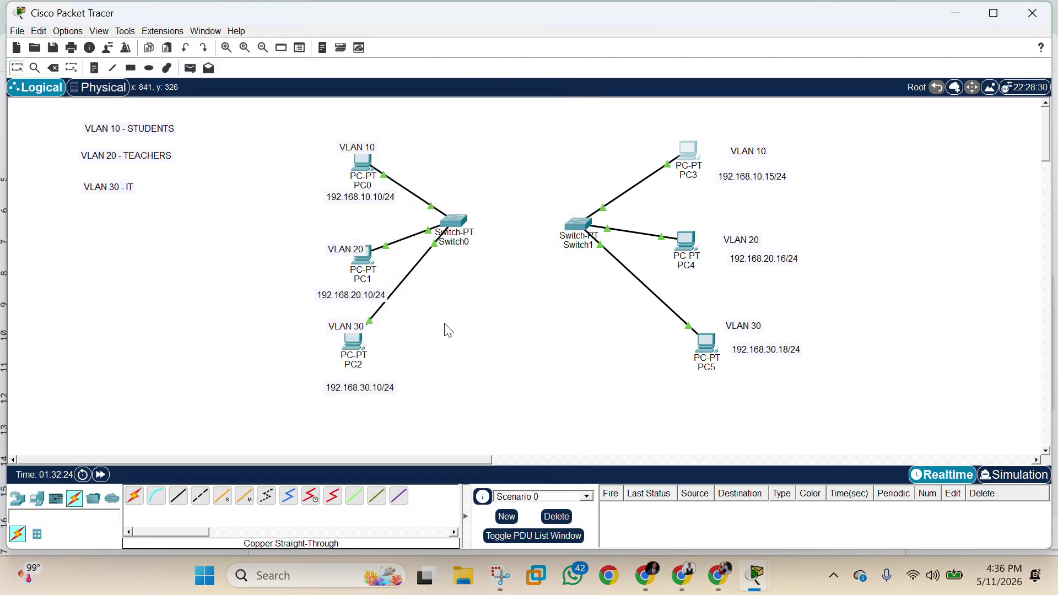
# Close the leftover Switch1 window and return to the topology with no device windows open
pyautogui.click(363, 160)
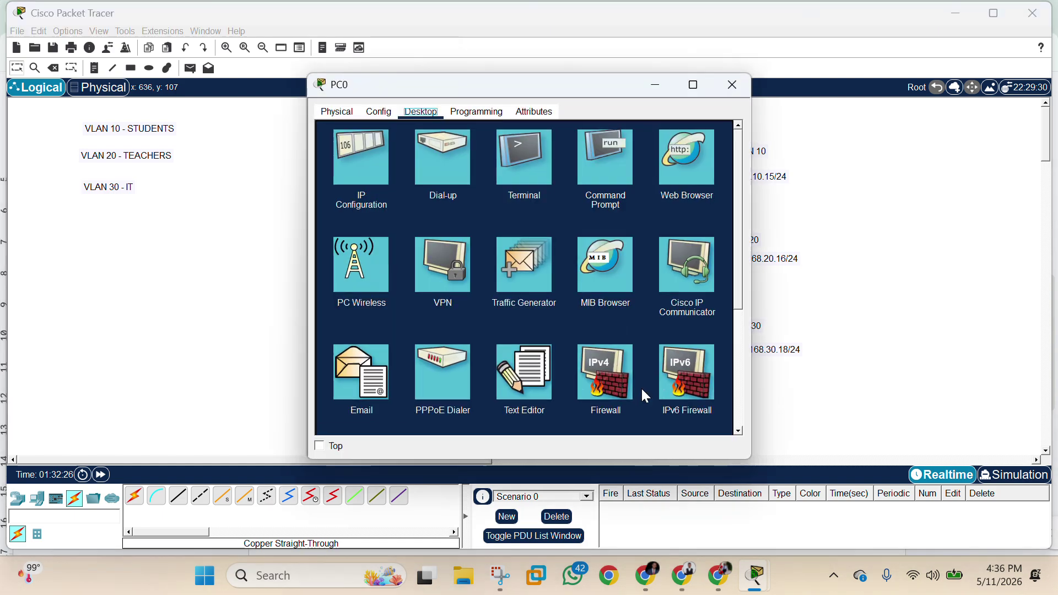
pyautogui.click(732, 85)
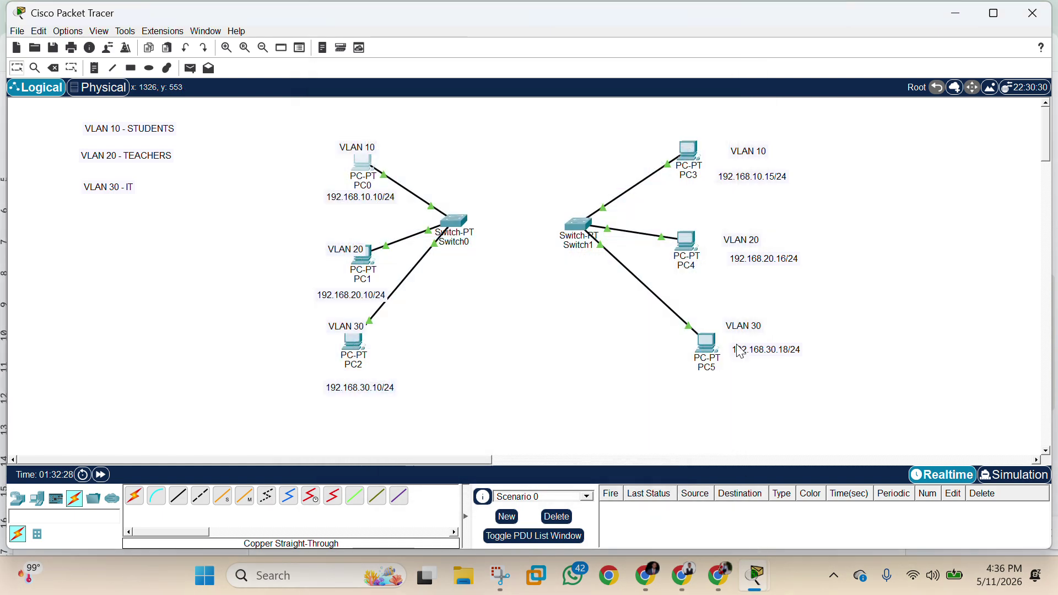
pyautogui.moveTo(755, 575)
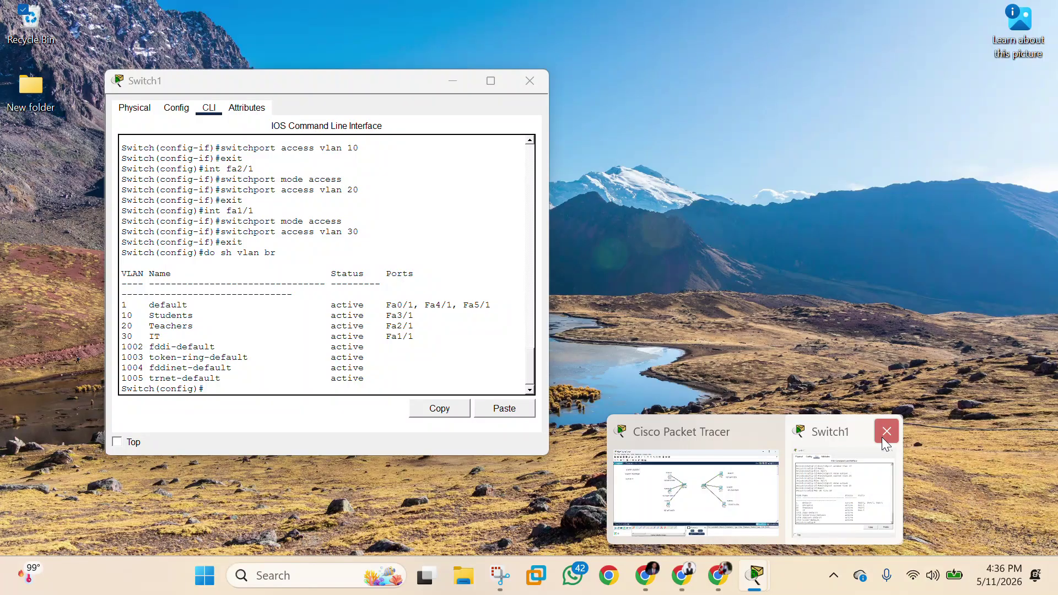
pyautogui.click(888, 431)
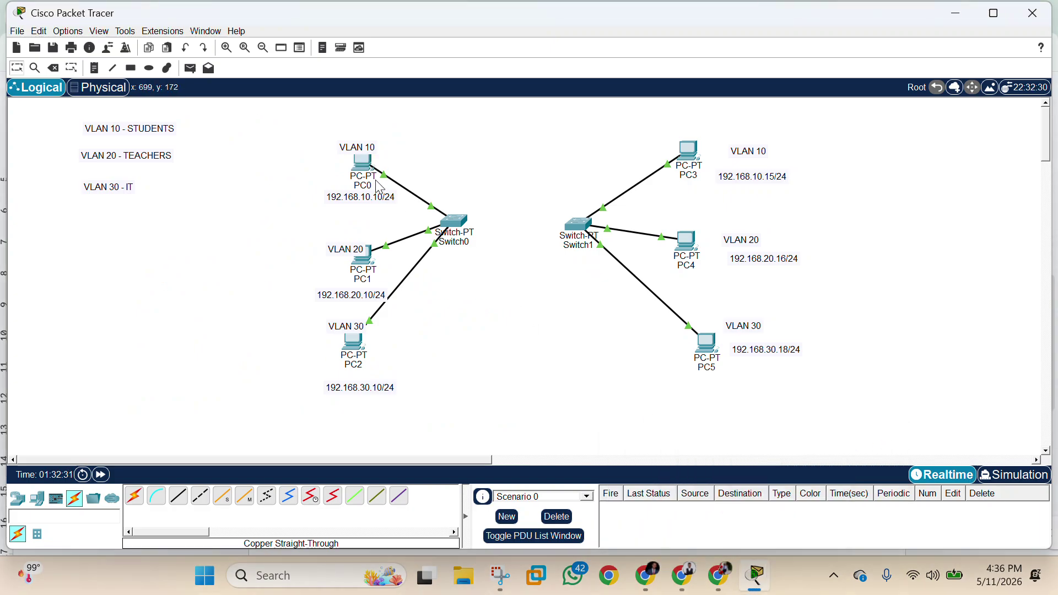
pyautogui.click(363, 165)
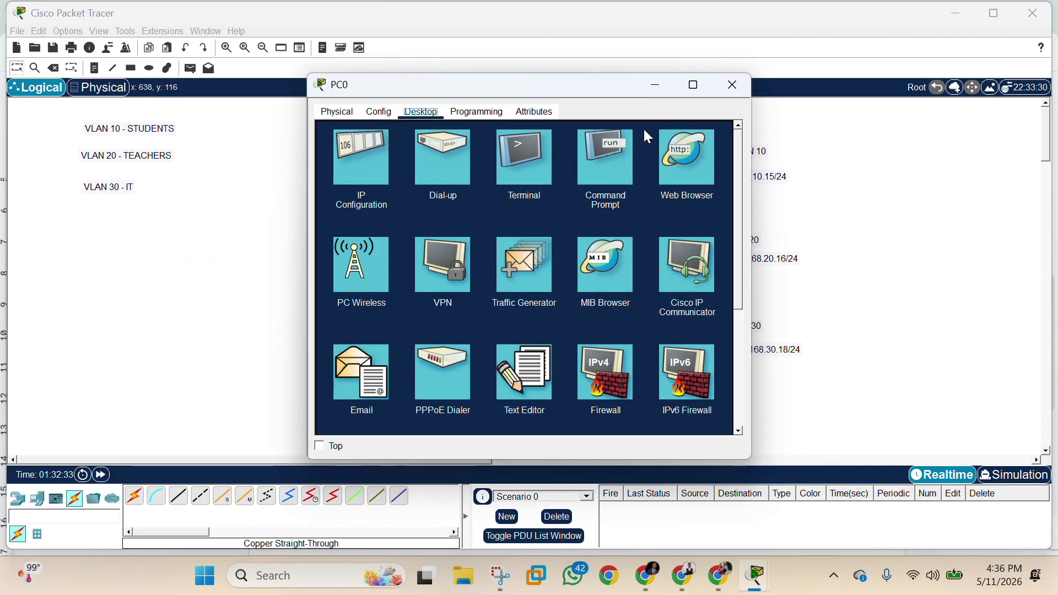
pyautogui.click(732, 85)
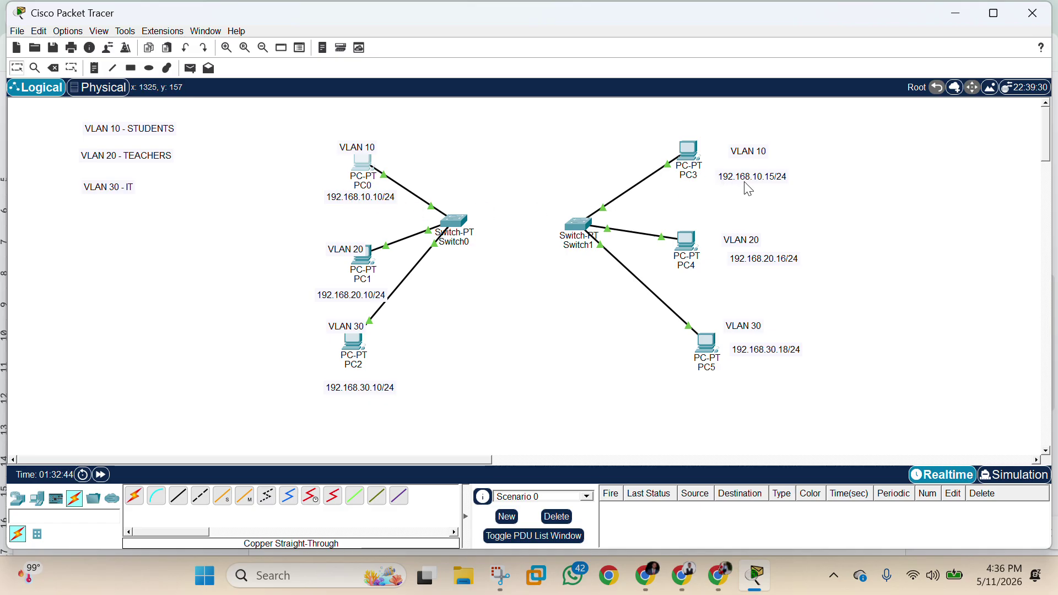
# Ping 192.168.10.15 from PC0's Command Prompt to test connectivity with PC3, then close the PC0 window
pyautogui.click(359, 165)
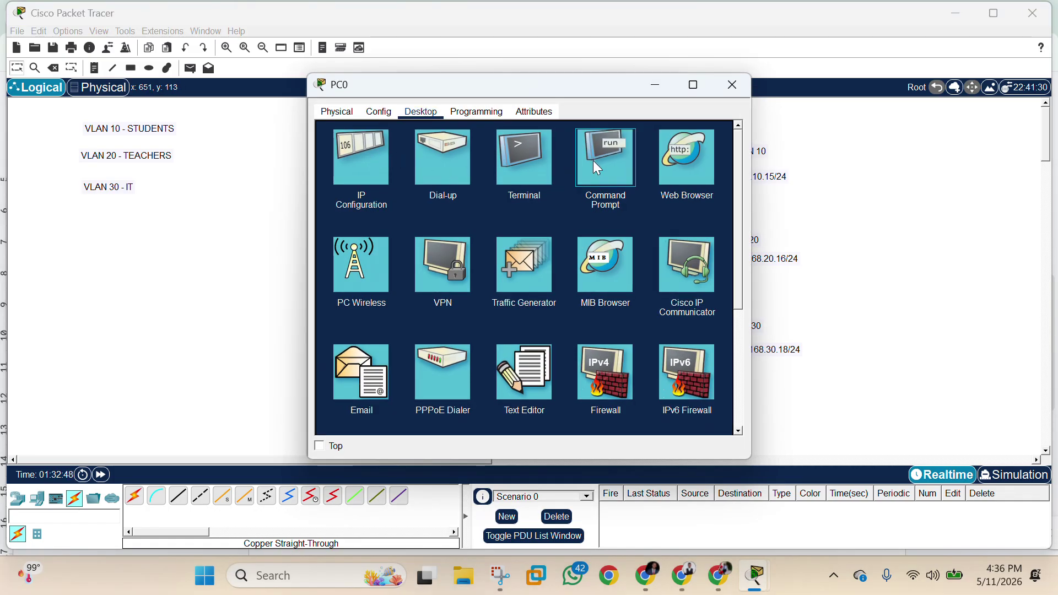
pyautogui.click(593, 160)
pyautogui.write('ping')
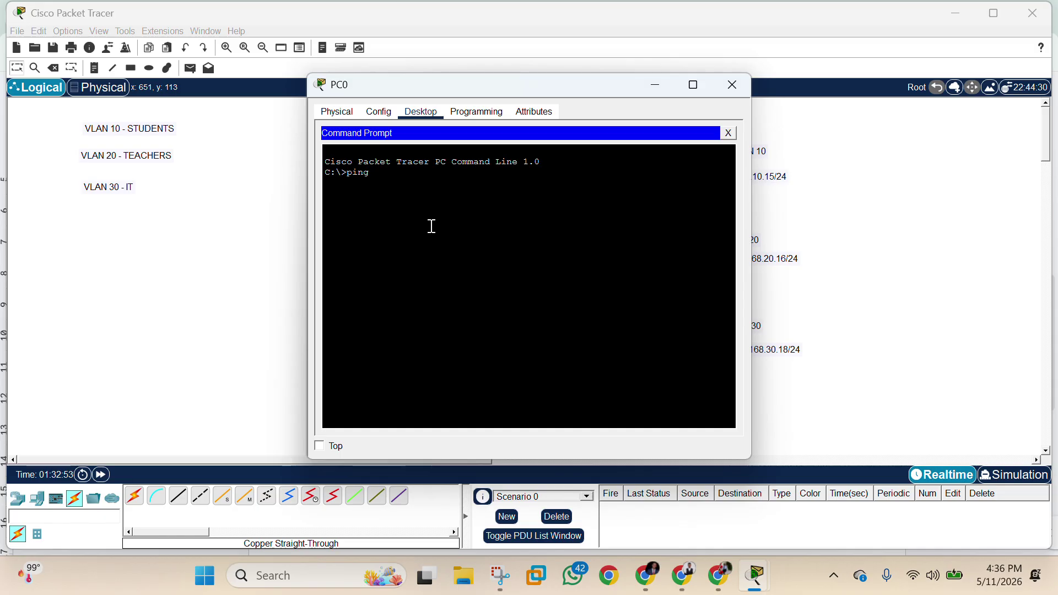
pyautogui.click(508, 62)
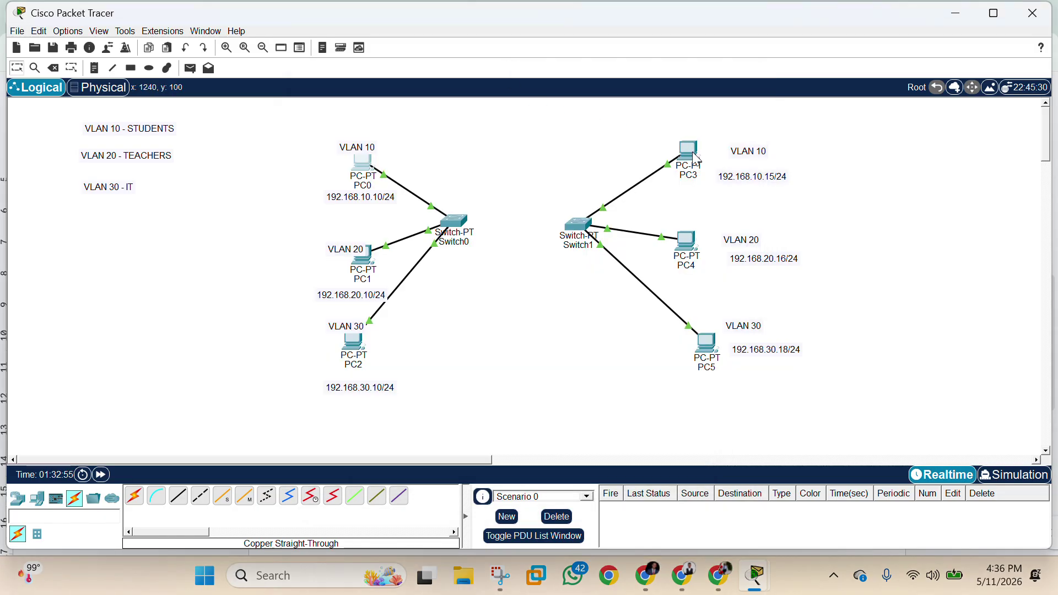
pyautogui.moveTo(756, 576)
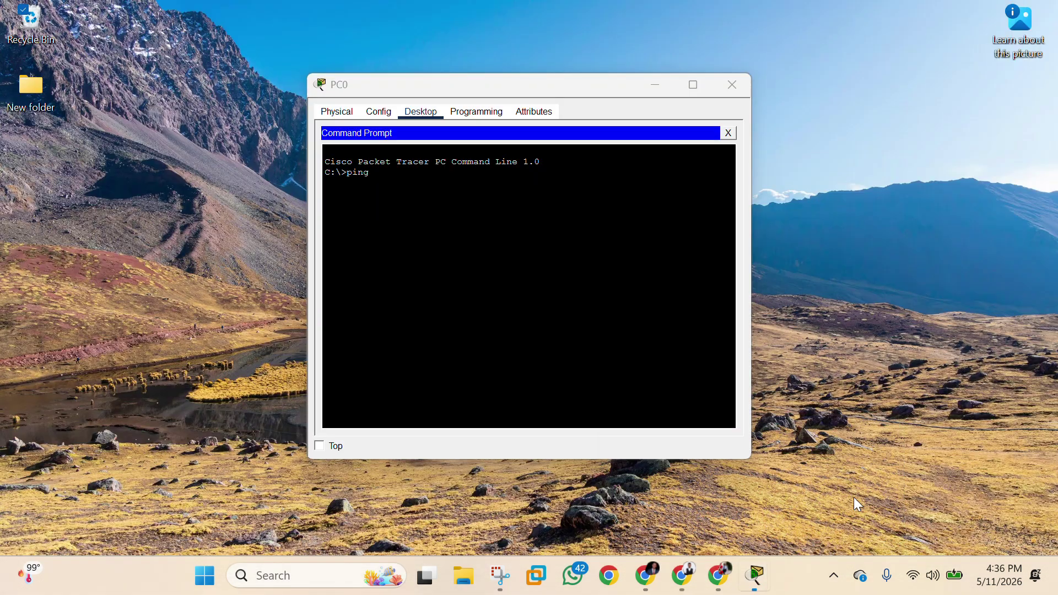
pyautogui.click(855, 503)
pyautogui.moveTo(536, 96); pyautogui.dragTo(372, 97)
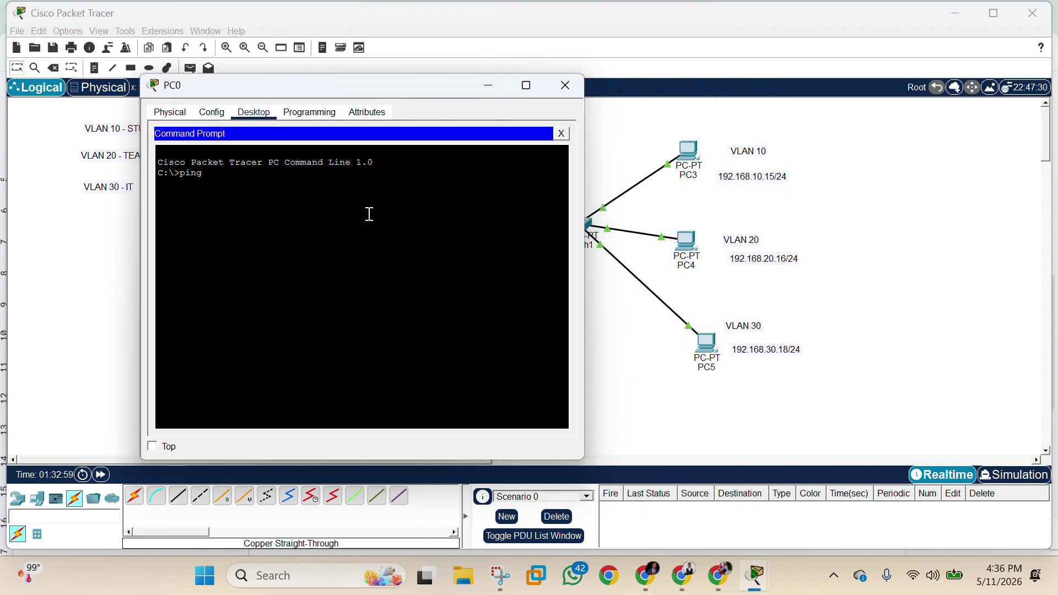
pyautogui.write('192.168.10.15')
pyautogui.press('Return')
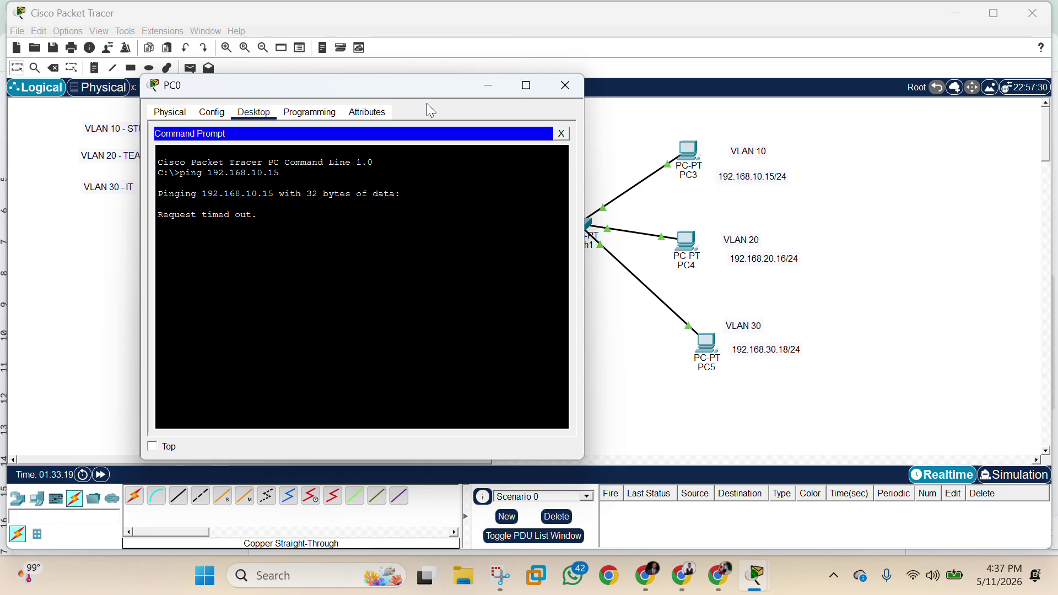
pyautogui.moveTo(440, 85); pyautogui.dragTo(415, 91)
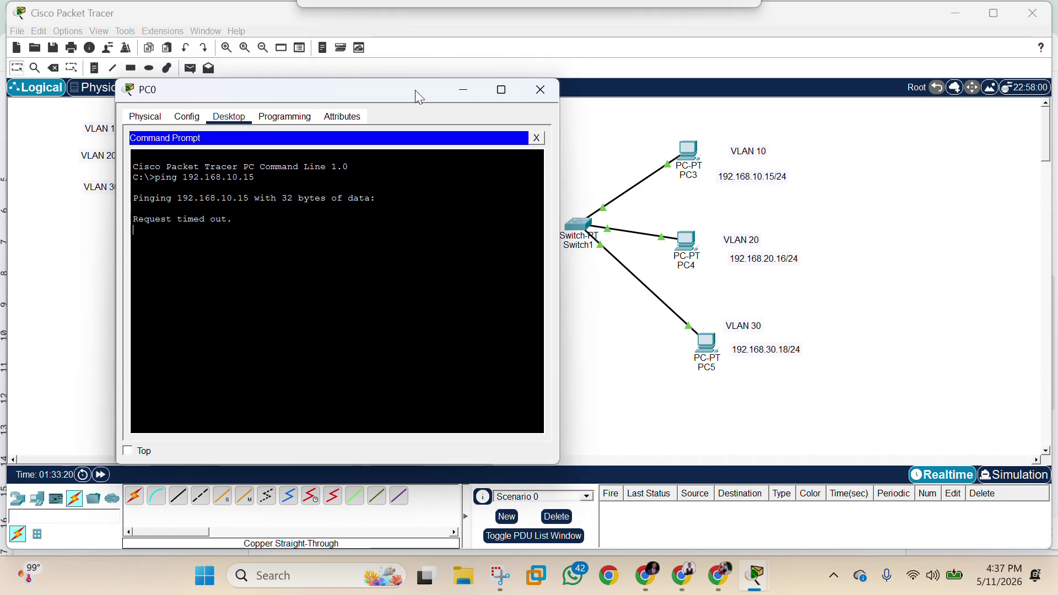
pyautogui.click(537, 87)
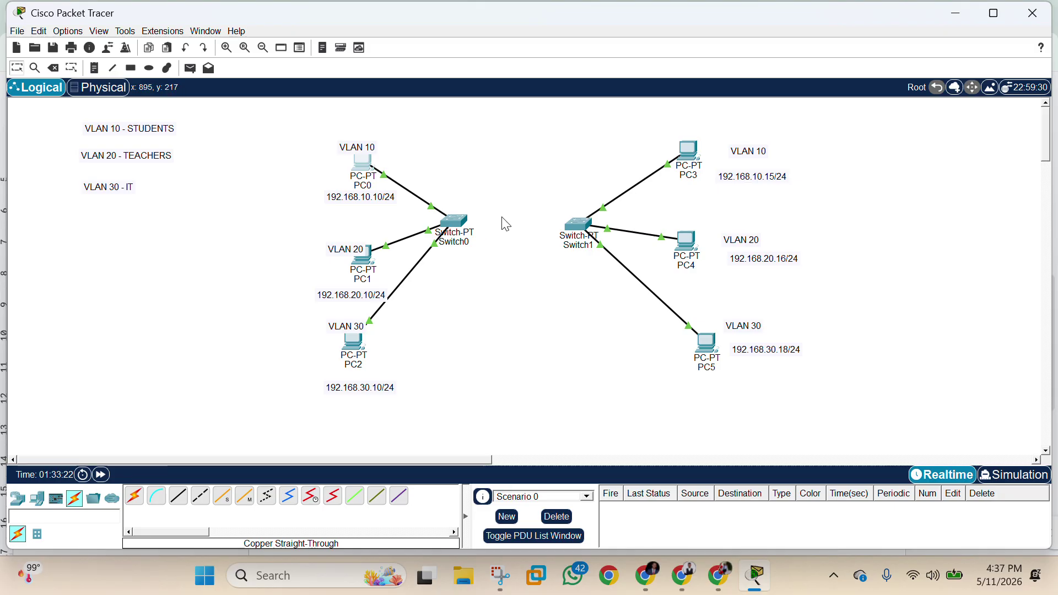
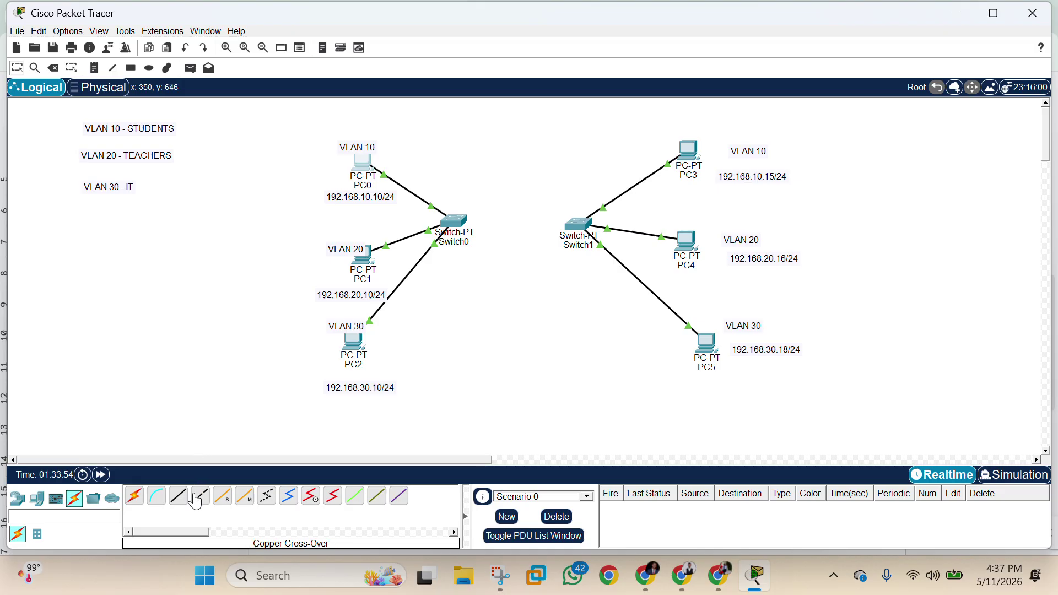
# Connect Switch0 to Switch1 with an automatically chosen cable type
pyautogui.click(134, 496)
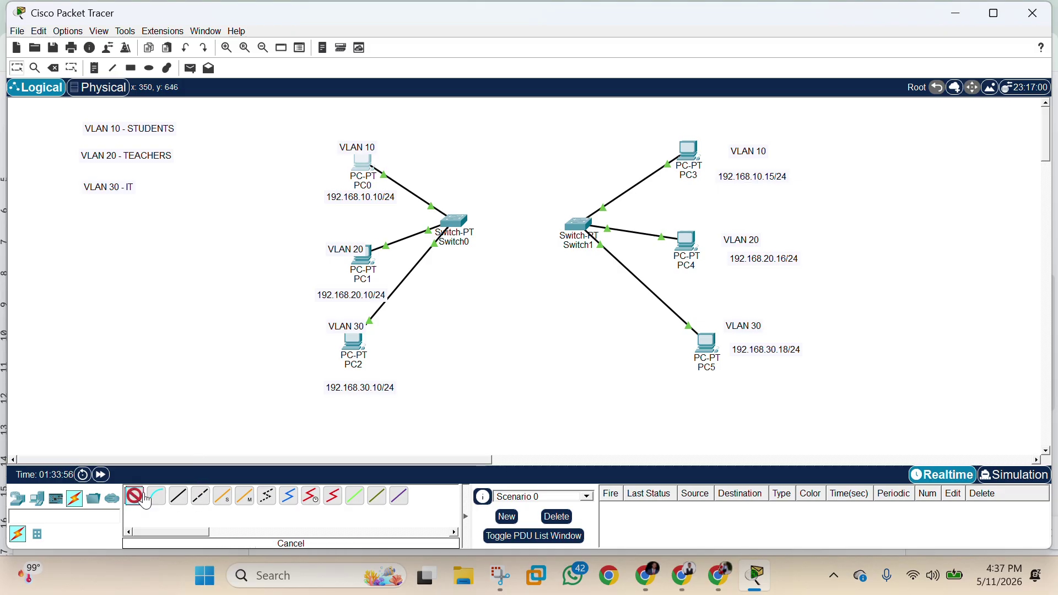
pyautogui.click(456, 220)
pyautogui.click(589, 227)
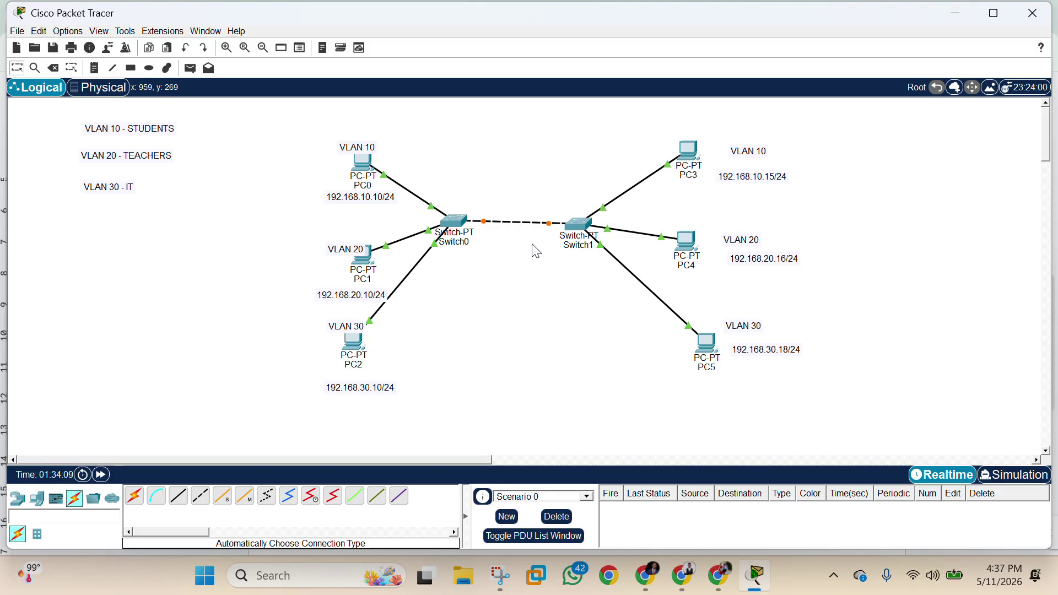
# Open Switch0's command line and enter global configuration mode with conf t
pyautogui.click(462, 224)
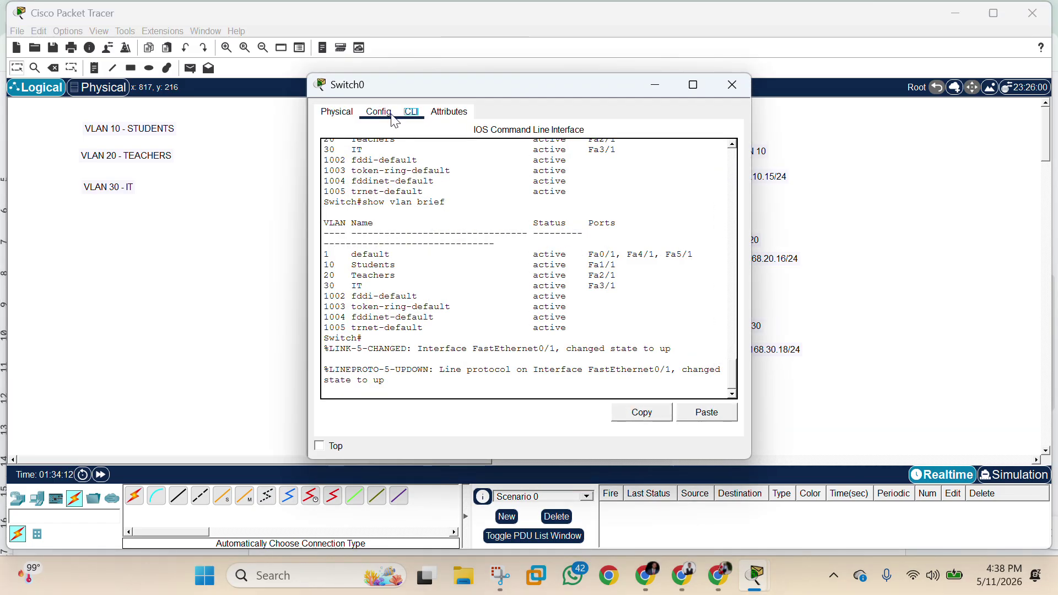
pyautogui.click(464, 382)
pyautogui.press('Return')
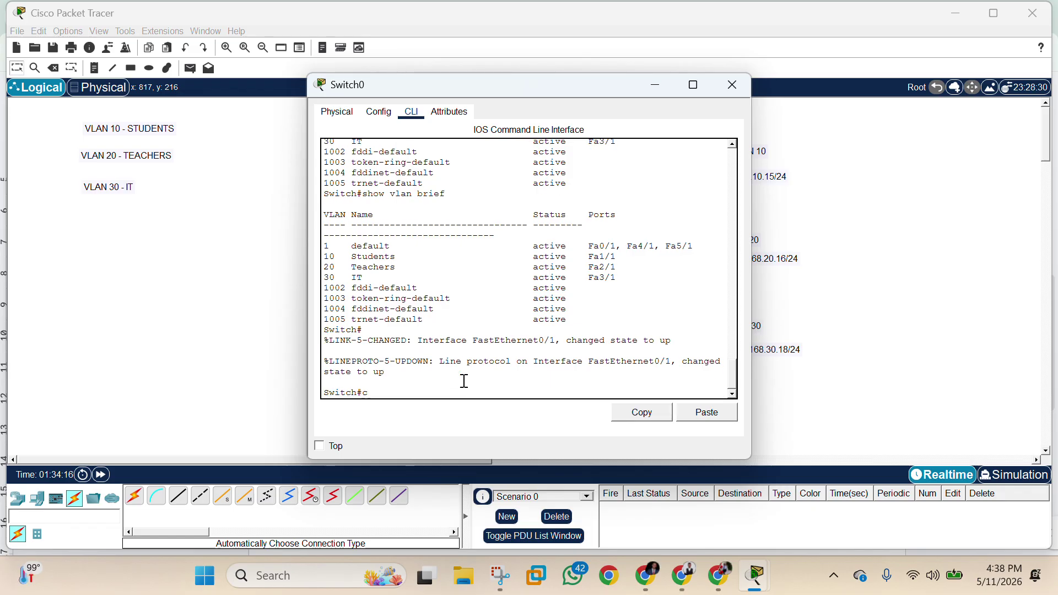
pyautogui.write('conf t')
pyautogui.press('Return')
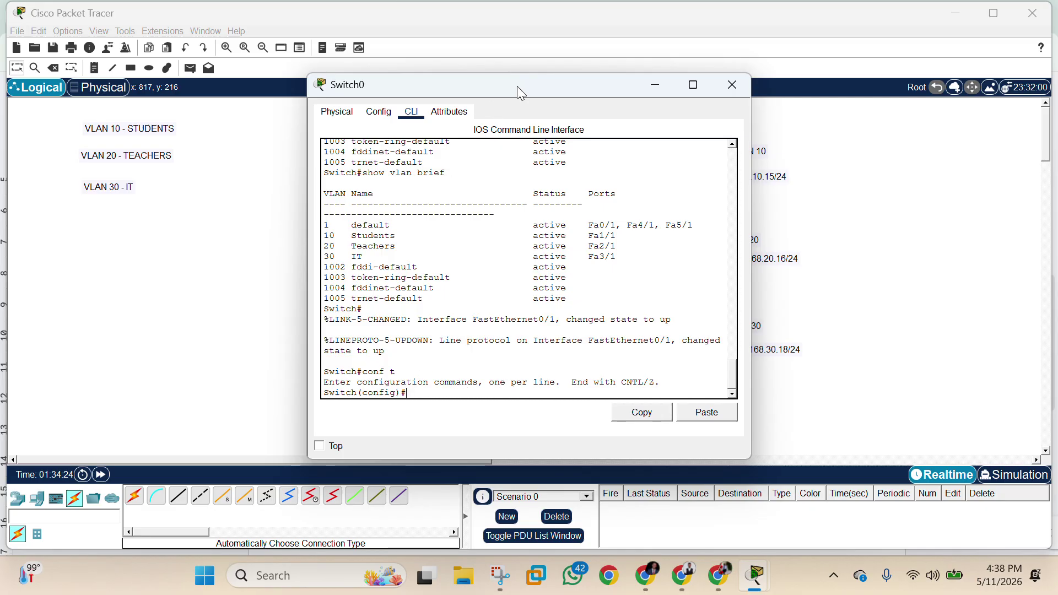
# Close the Switch0 window and check which ports the link between the two switches uses
pyautogui.moveTo(517, 86); pyautogui.dragTo(150, 70)
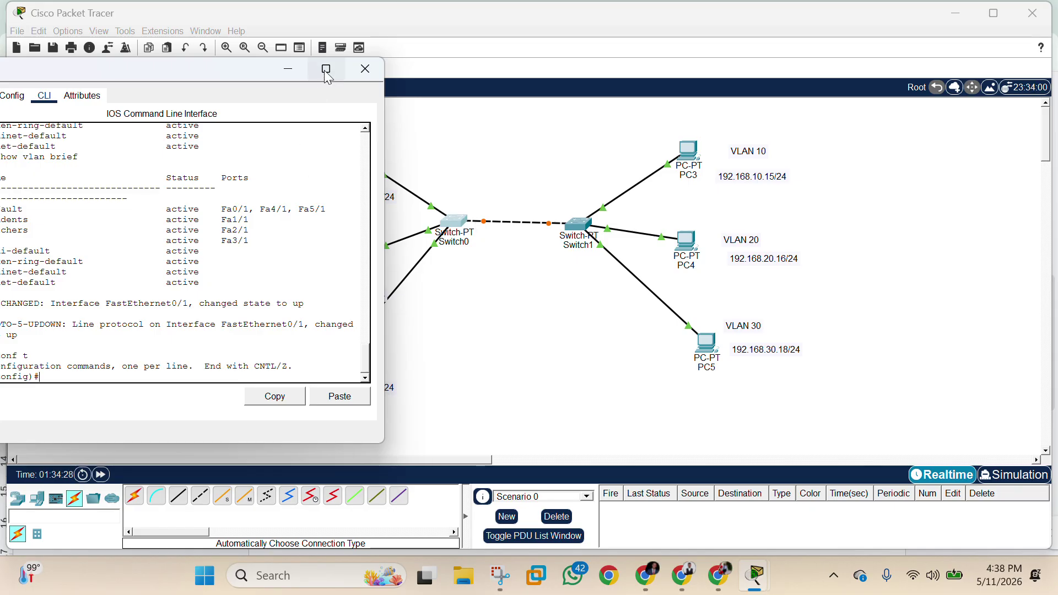
pyautogui.click(365, 70)
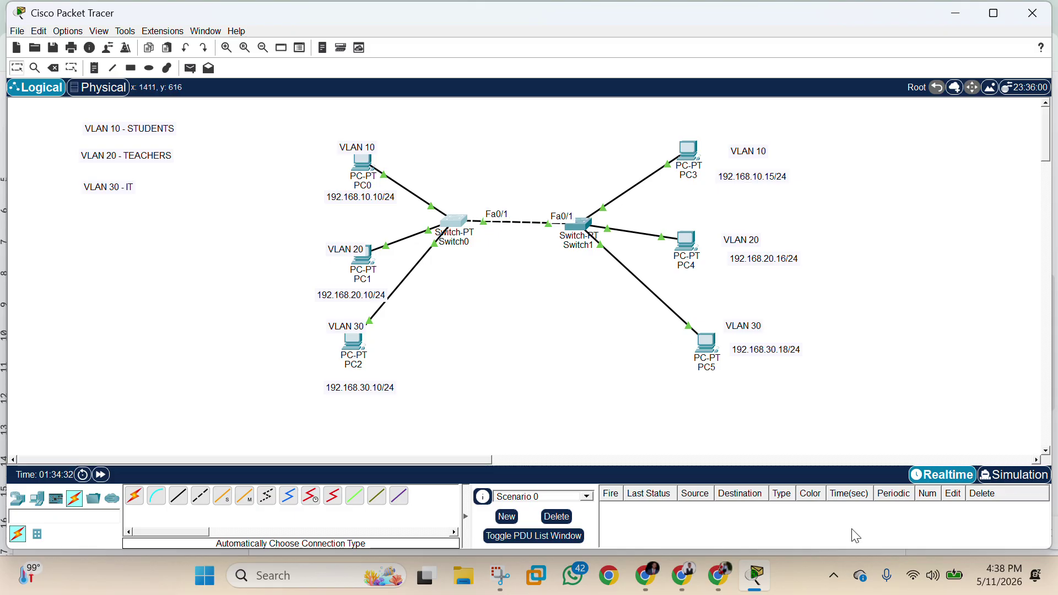
pyautogui.click(770, 578)
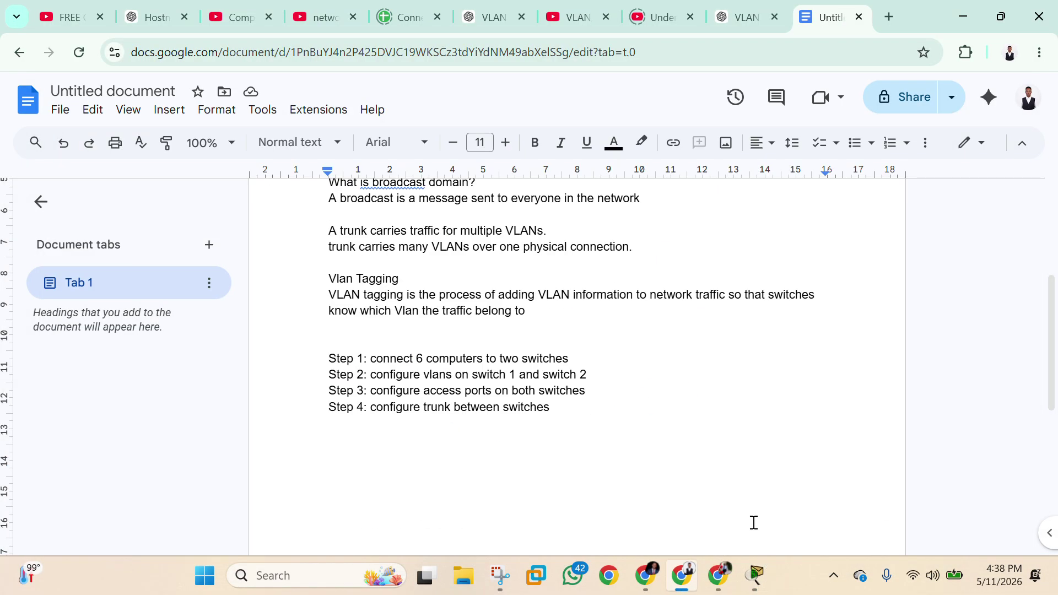
pyautogui.click(757, 577)
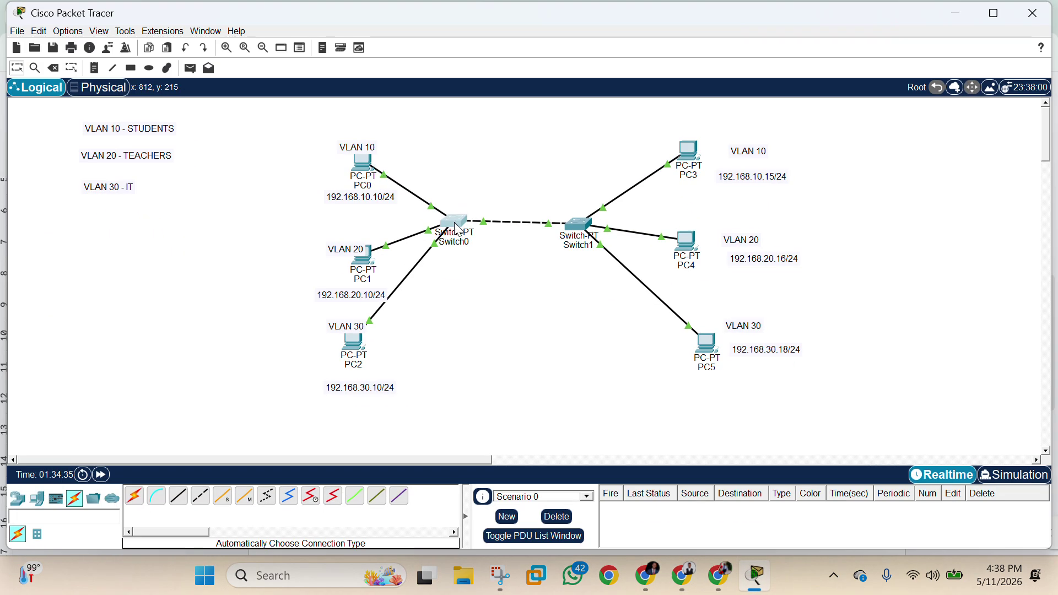
# Set interface fa0/1 on Switch0 to trunk mode with switchport mode trunk, then exit interface configuration
pyautogui.click(455, 219)
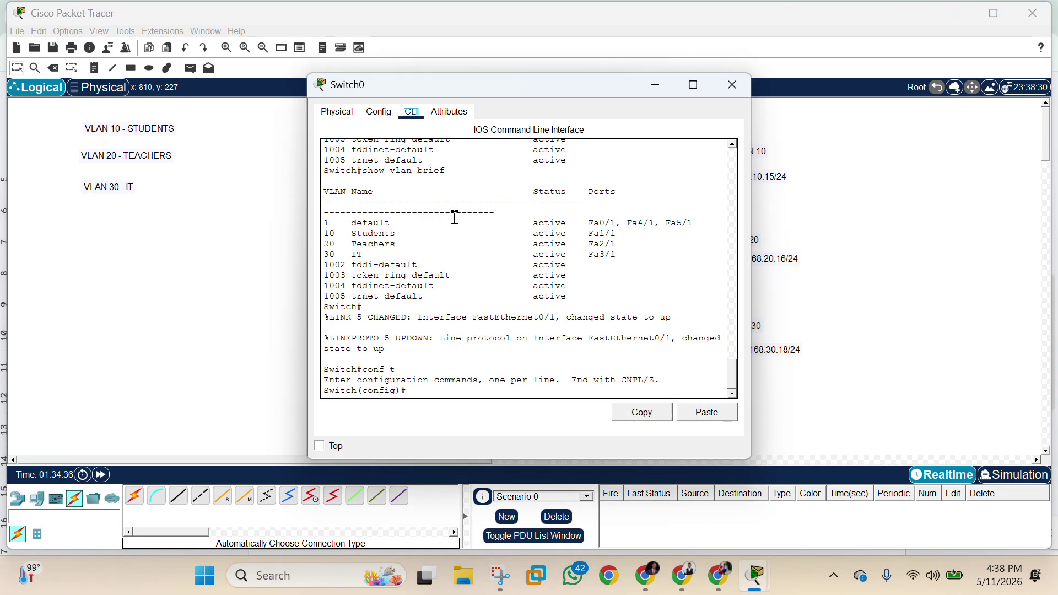
pyautogui.click(456, 381)
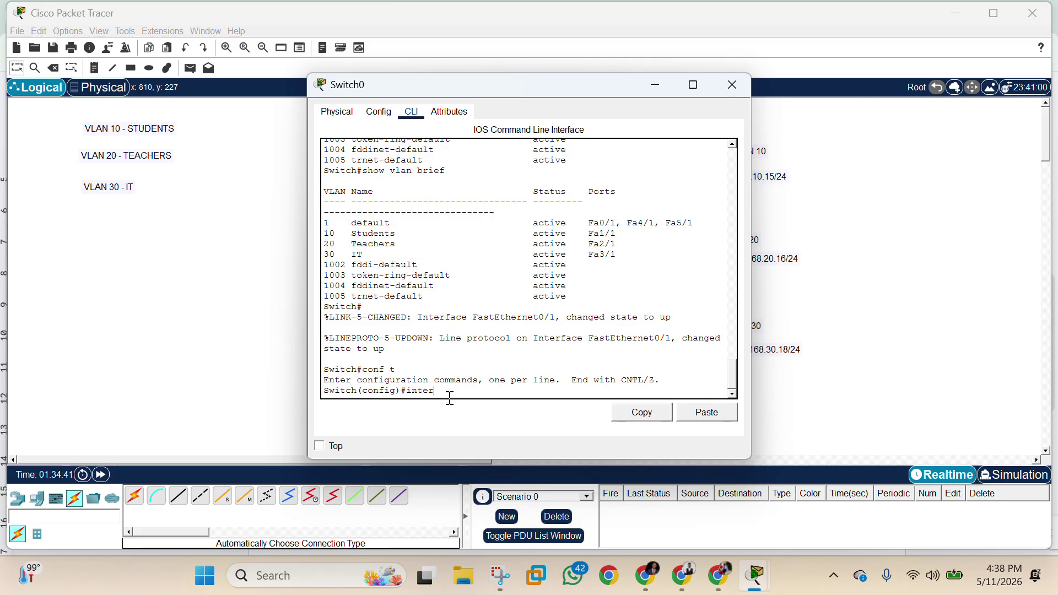
pyautogui.write('face fa0/1')
pyautogui.press('Return')
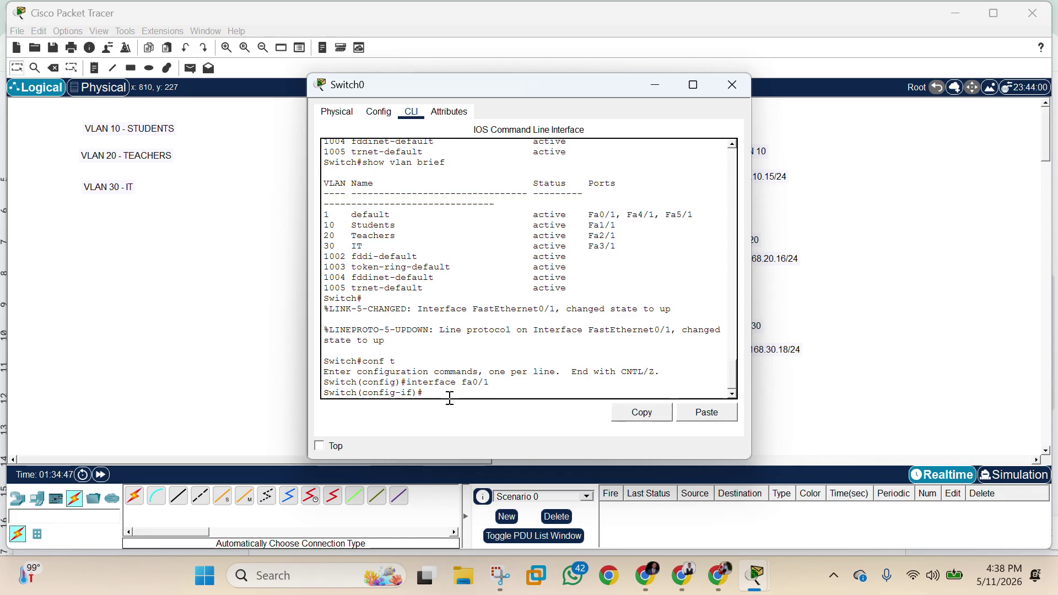
pyautogui.write('swi')
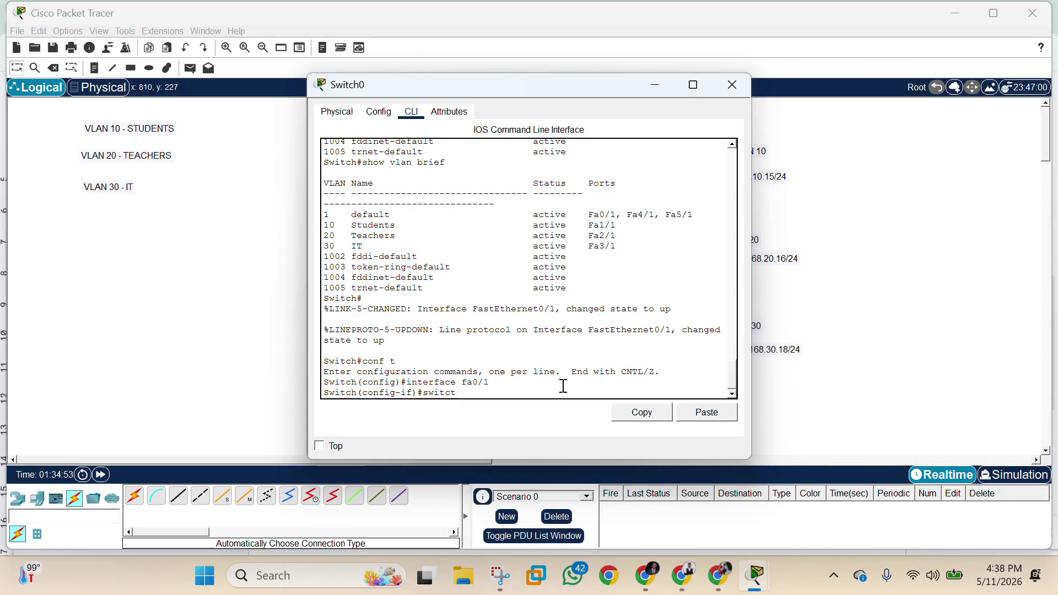
pyautogui.write('tchport mode tr')
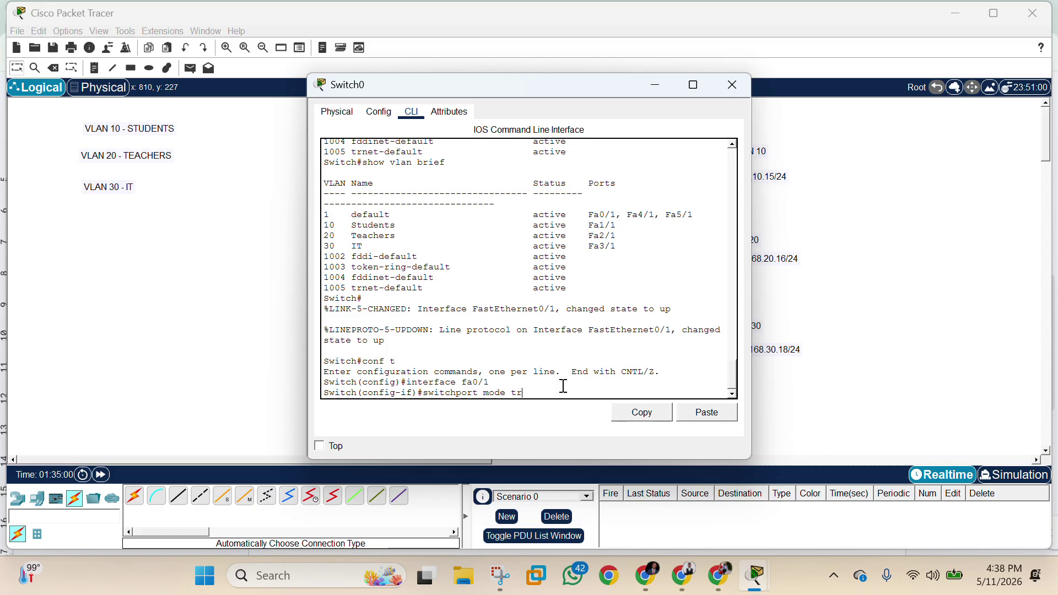
pyautogui.write('unk')
pyautogui.press('Return')
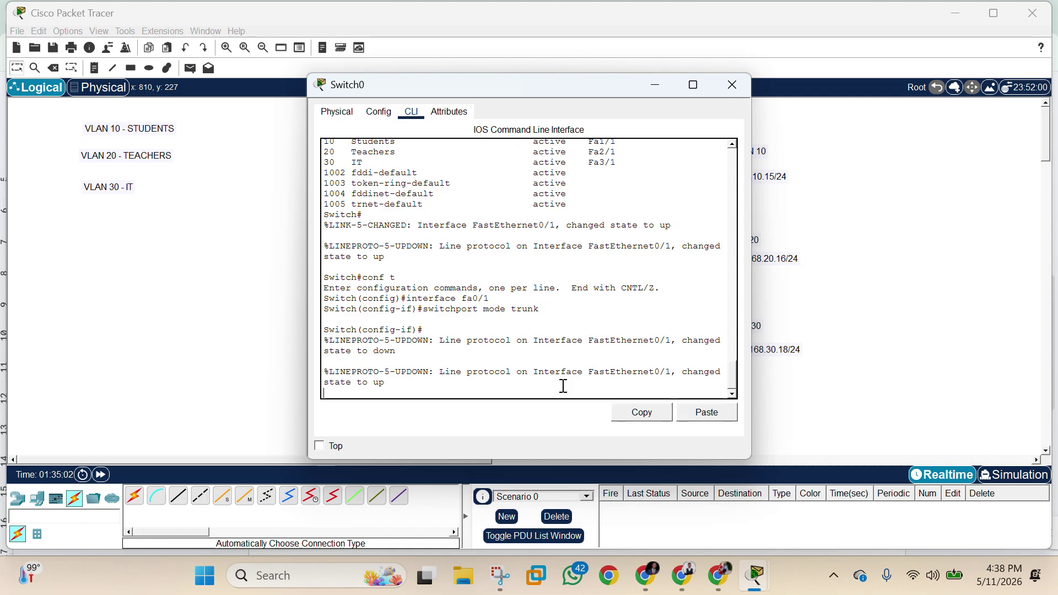
pyautogui.press('Return')
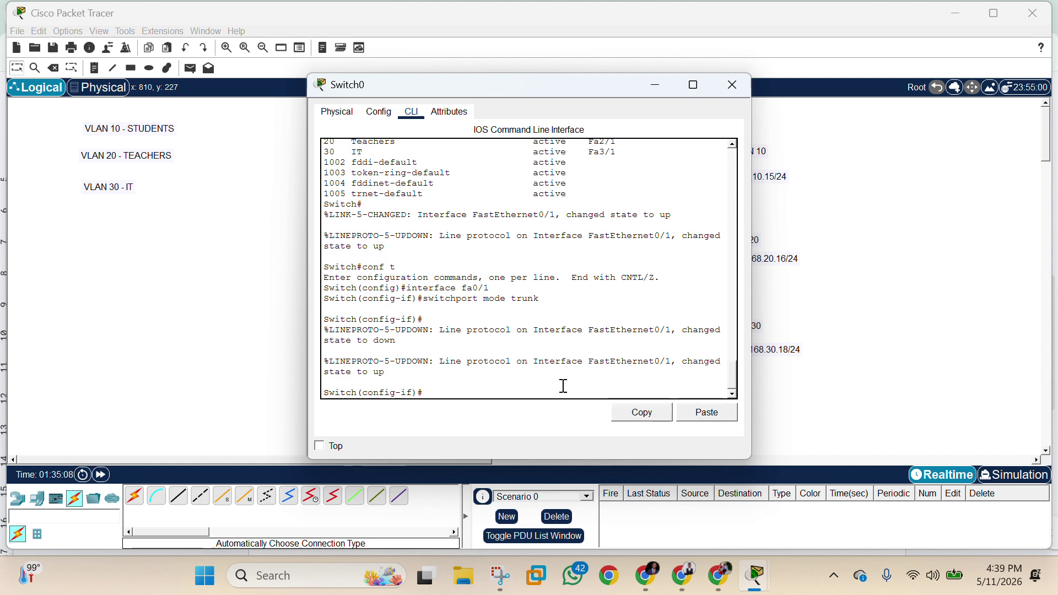
pyautogui.write('exit')
pyautogui.press('Return')
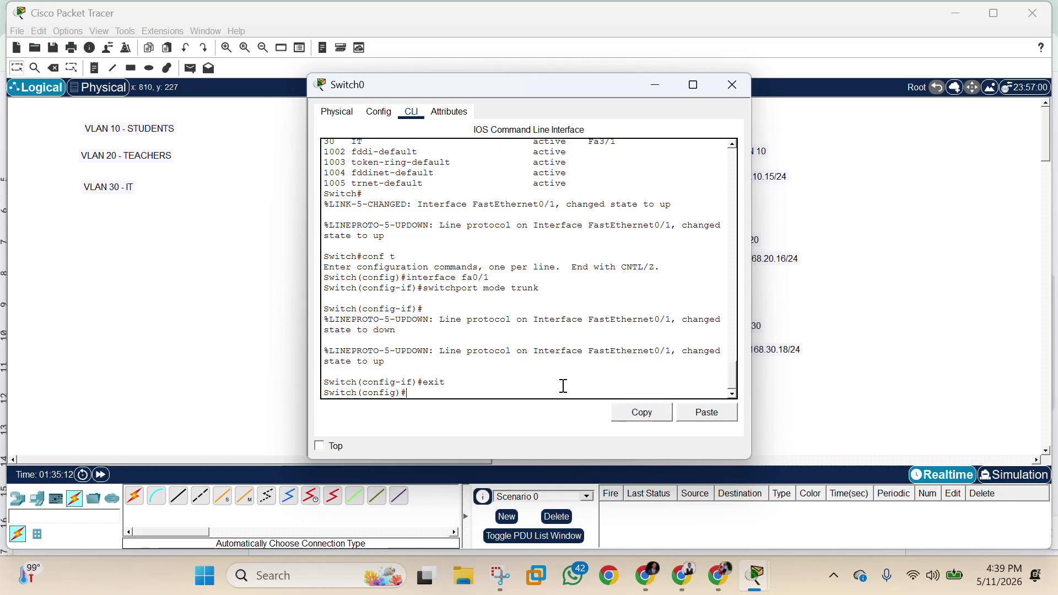
# Check Switch0's trunk status with do sh interface trunk, then put its window away
pyautogui.write('do')
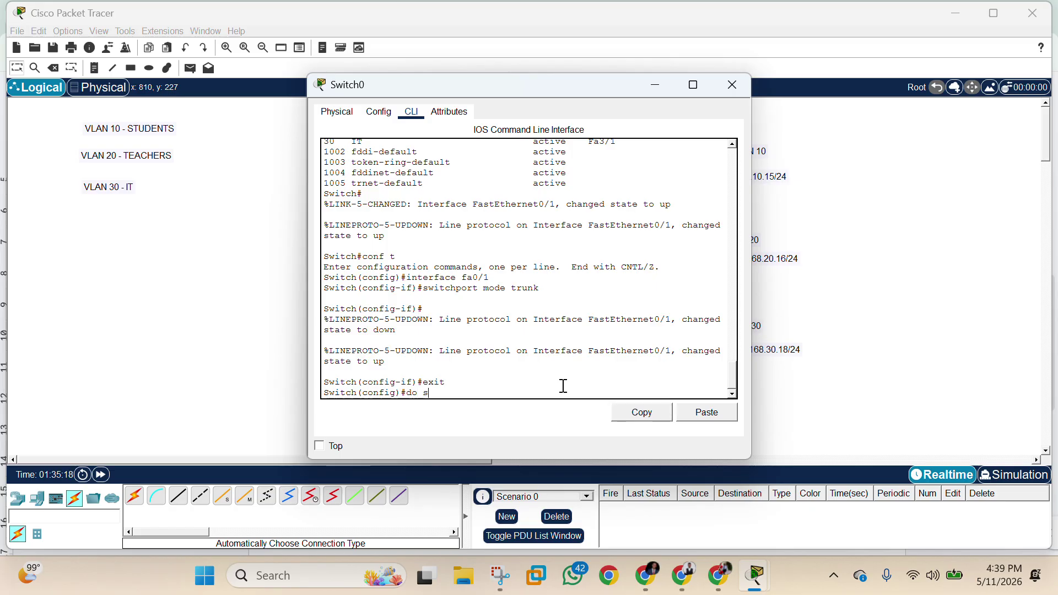
pyautogui.write('sh interface t')
pyautogui.write('runk')
pyautogui.press('Return')
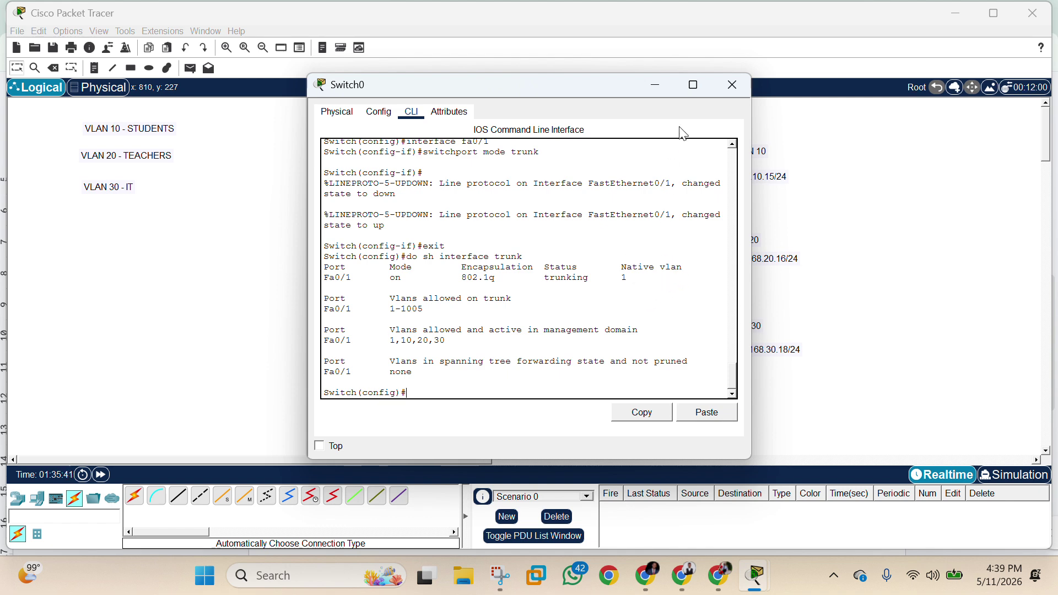
pyautogui.click(655, 94)
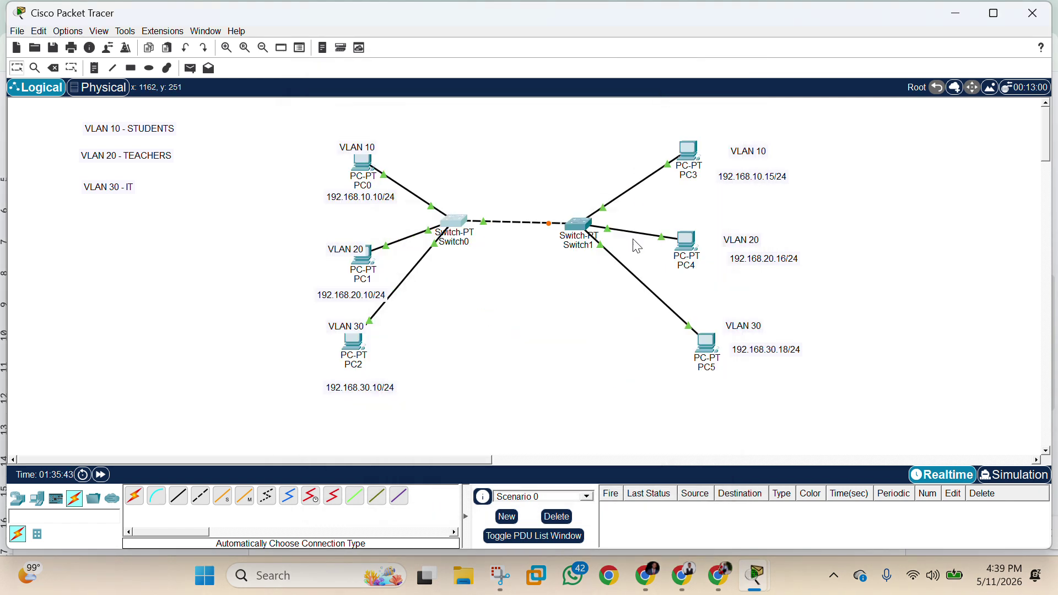
# Set interface fa0/1 on Switch1 to trunk mode with switchport mode trunk, then exit interface configuration
pyautogui.click(584, 225)
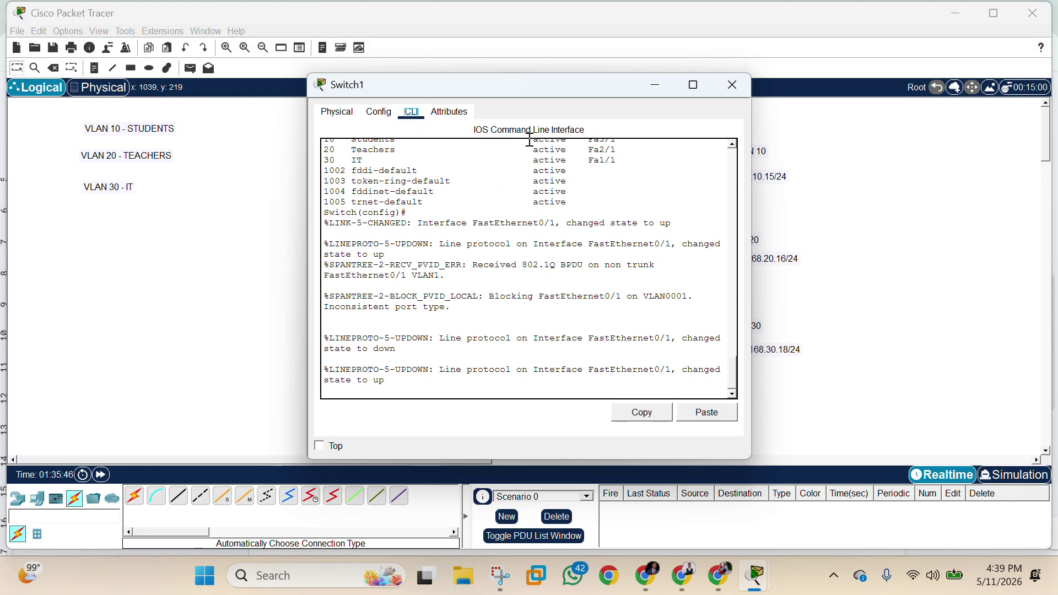
pyautogui.click(489, 392)
pyautogui.press('Return')
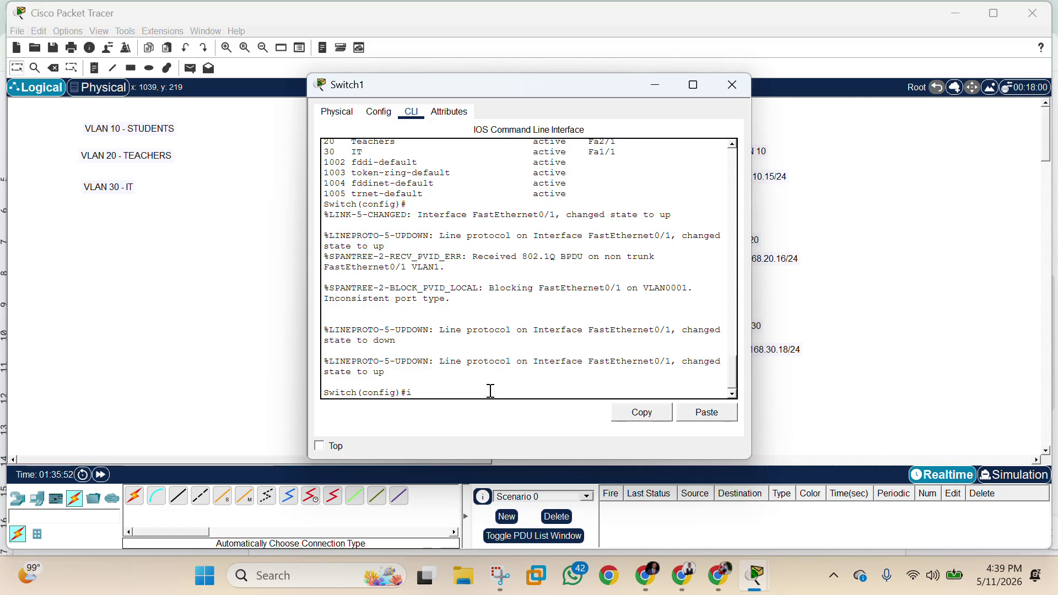
pyautogui.write('int fa0/')
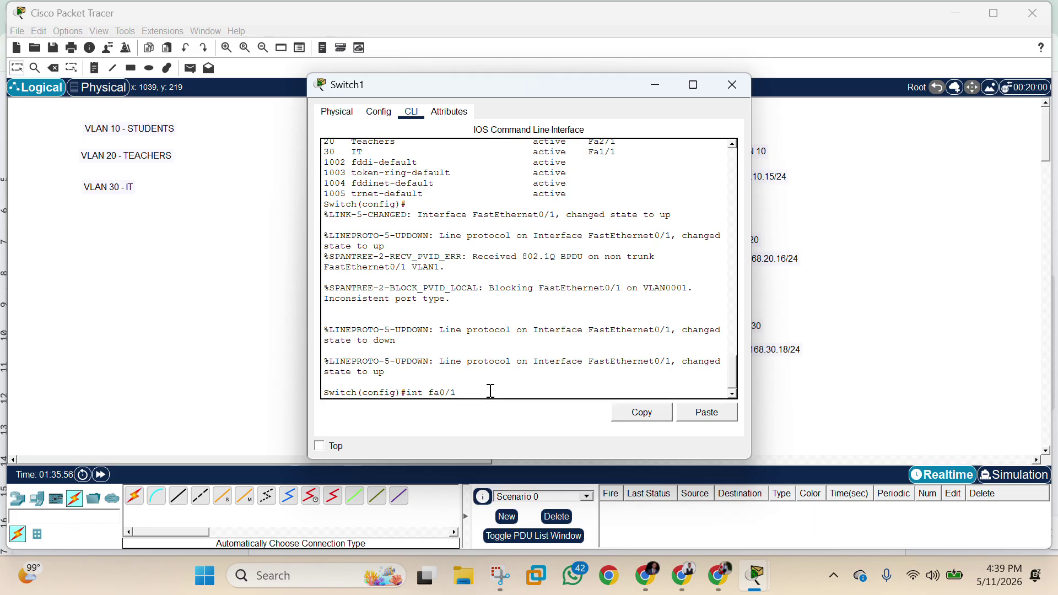
pyautogui.write('1')
pyautogui.press('Return')
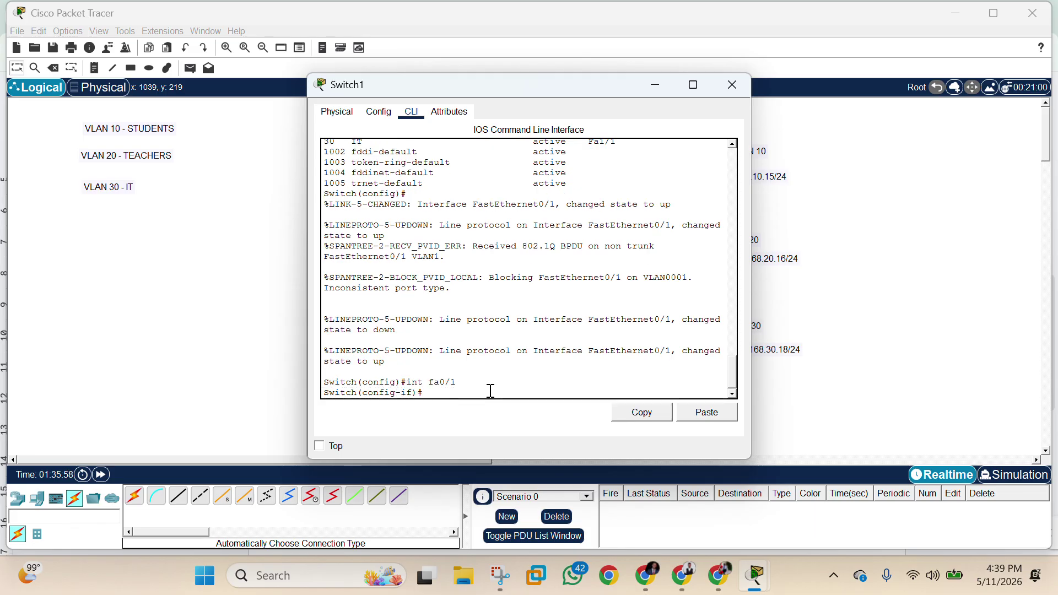
pyautogui.write('switchport')
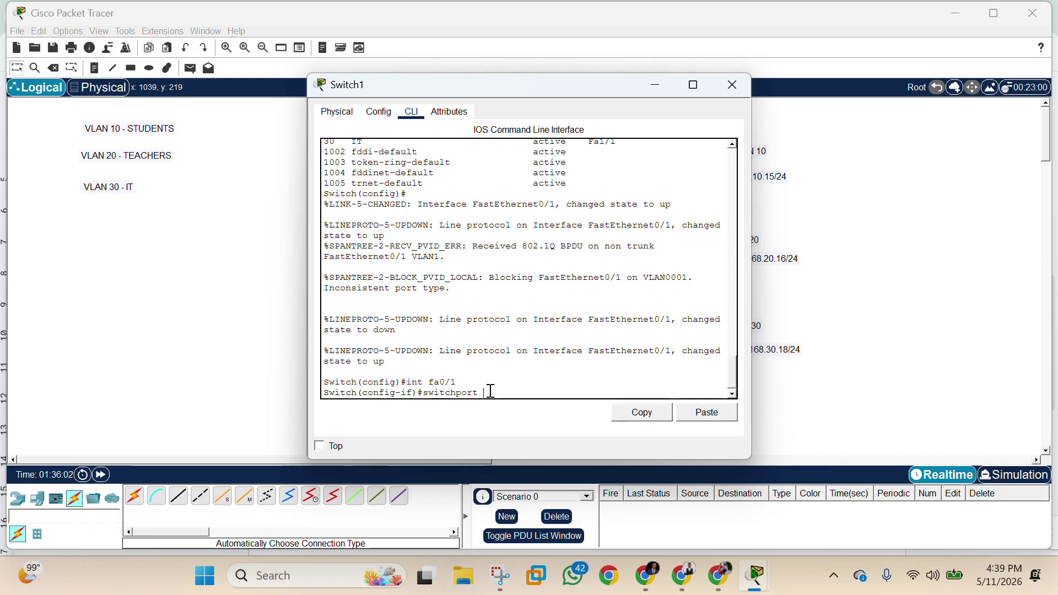
pyautogui.write(' mode tr')
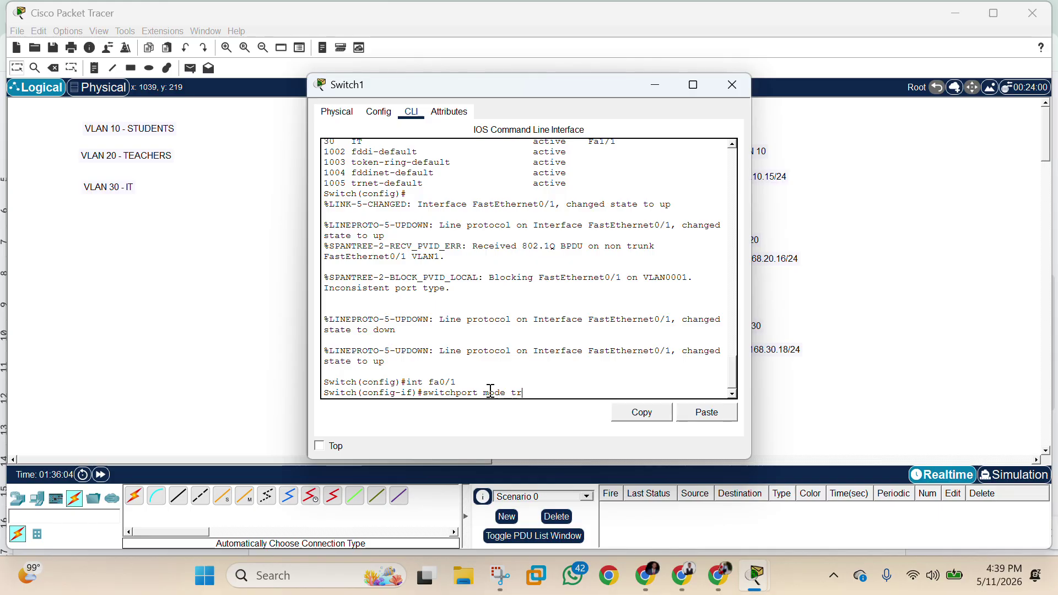
pyautogui.write('unk')
pyautogui.press('Return')
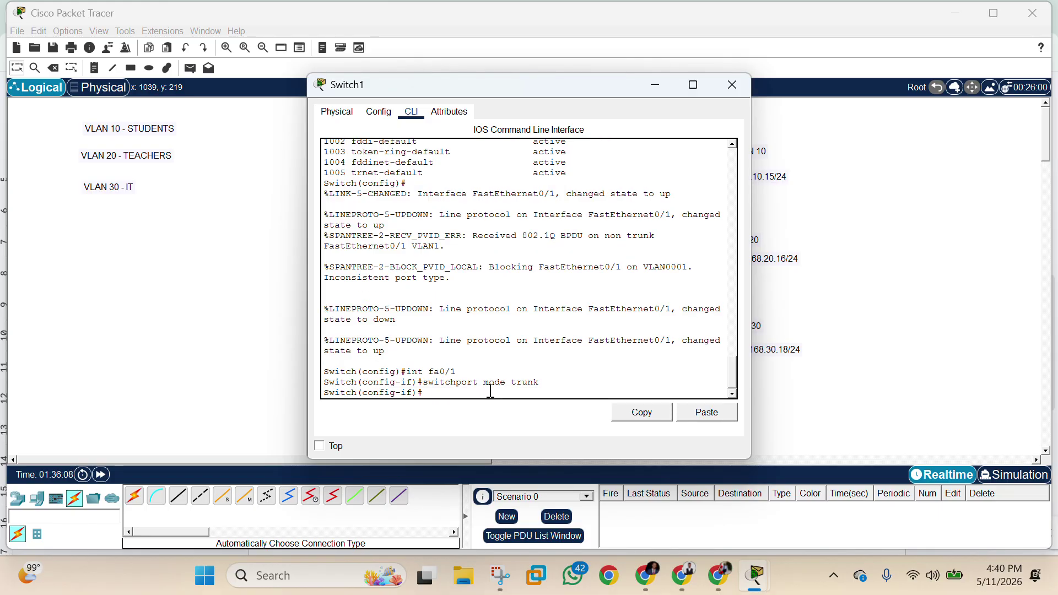
pyautogui.write('exit')
pyautogui.press('Return')
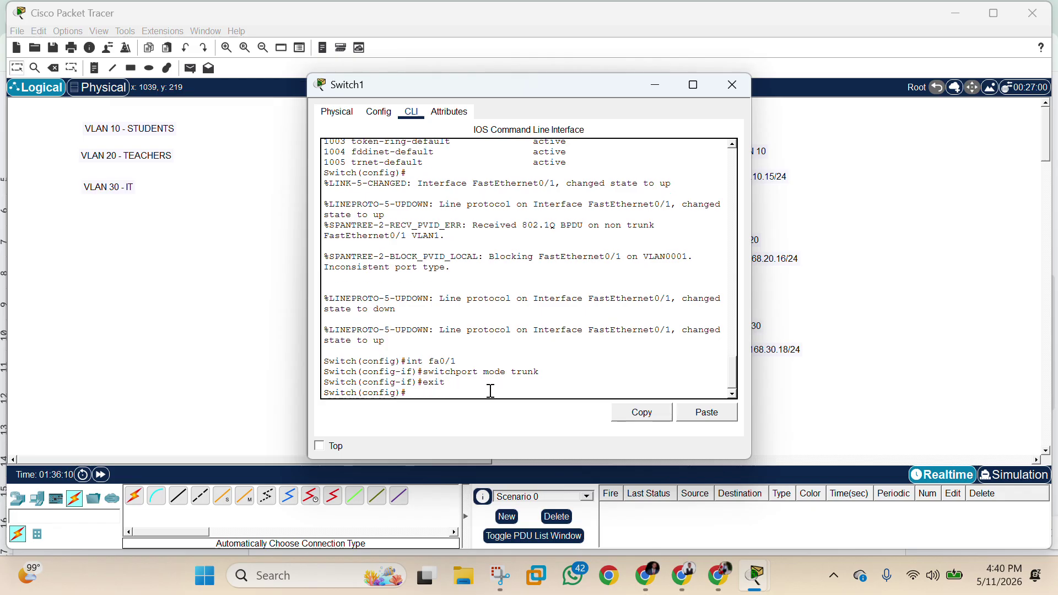
# Check Switch1's trunk status with do sh interfaces trunk, then put its window away
pyautogui.write('do sh interfaces trun')
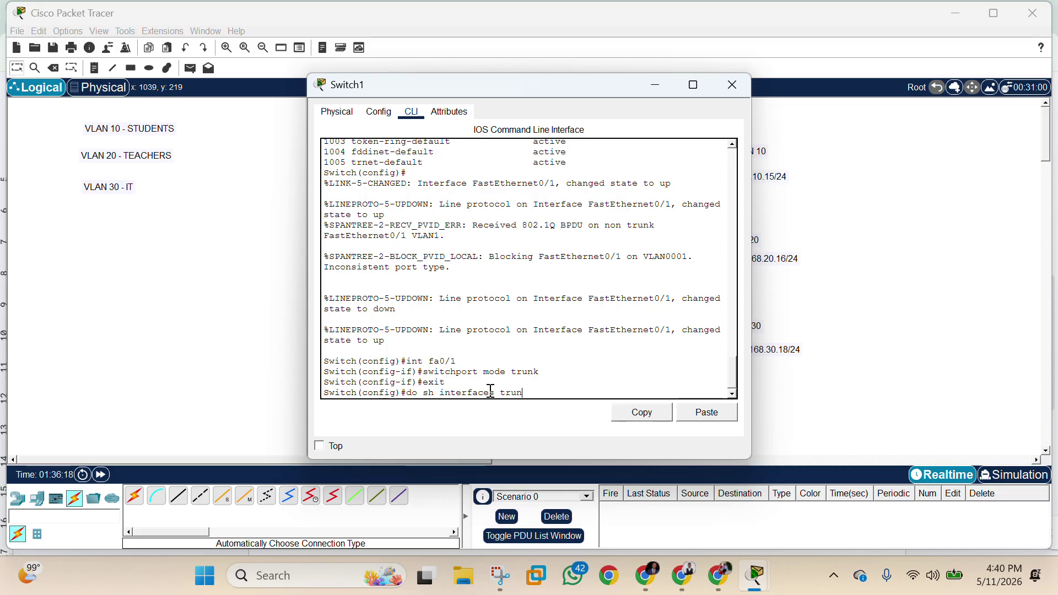
pyautogui.write('k')
pyautogui.press('Return')
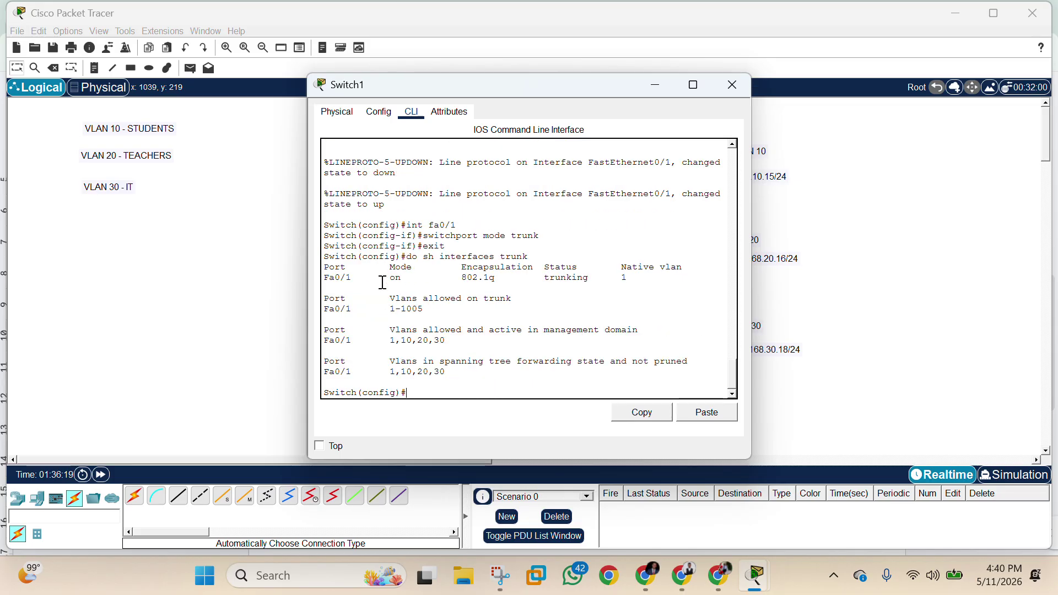
pyautogui.doubleClick(659, 97)
pyautogui.click(662, 101)
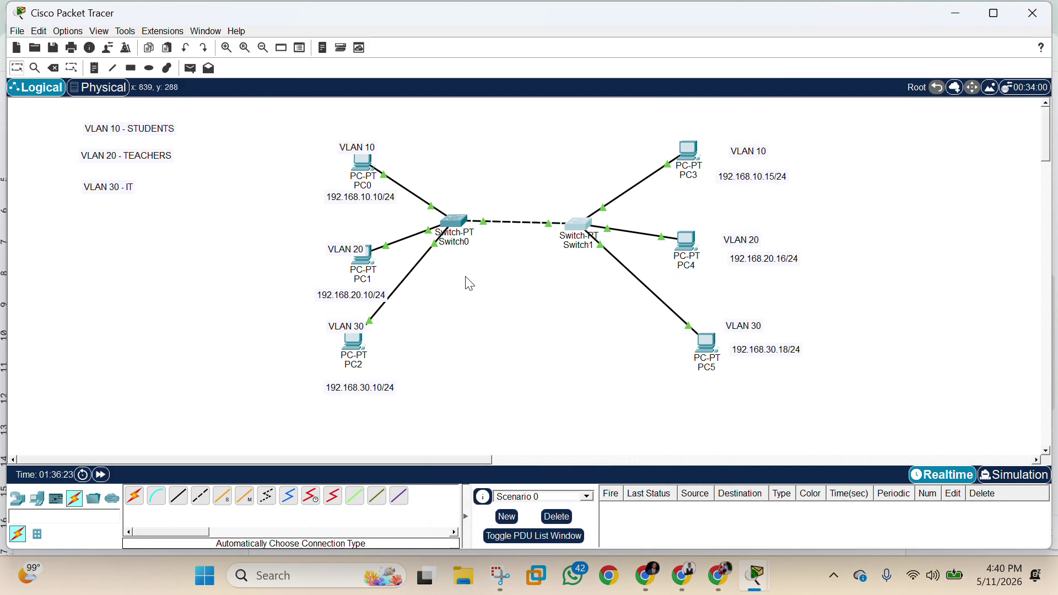
# Repeat the ping to 192.168.10.15 from PC0's Command Prompt and move its window aside to compare the result with the topology
pyautogui.click(362, 163)
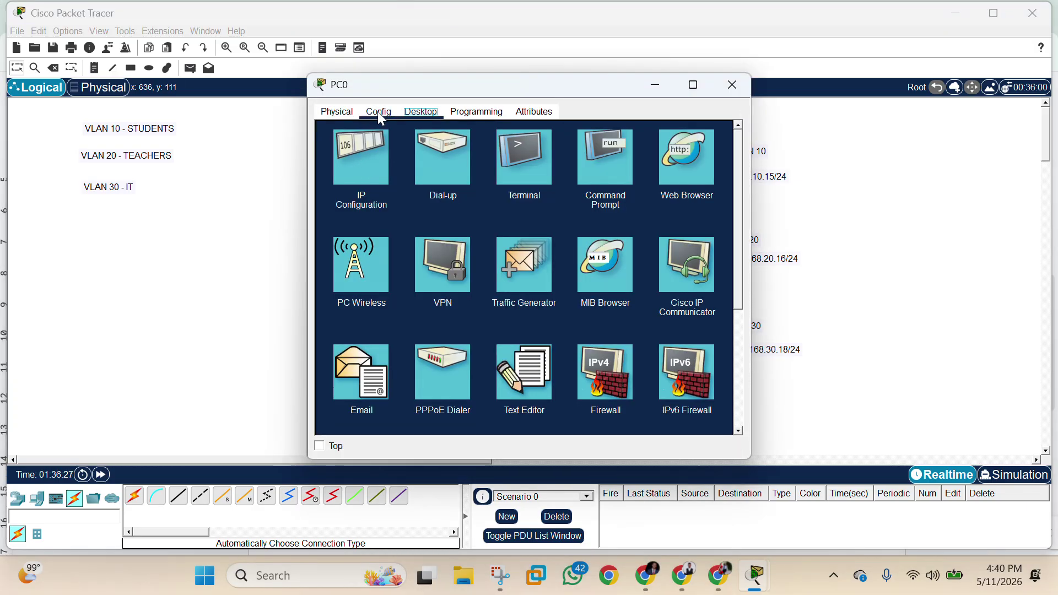
pyautogui.click(579, 170)
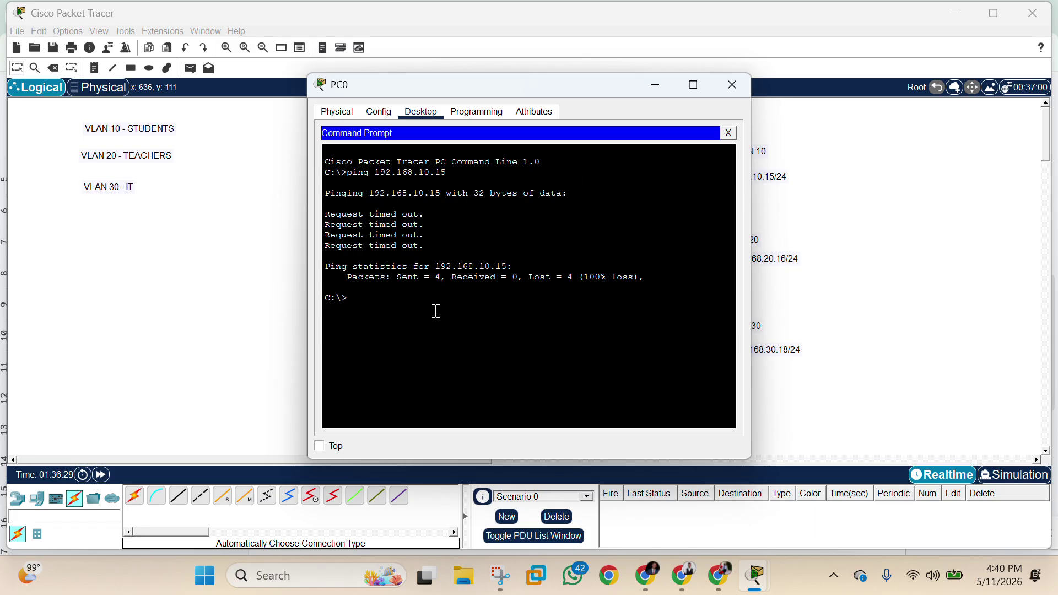
pyautogui.press('Up')
pyautogui.press('Return')
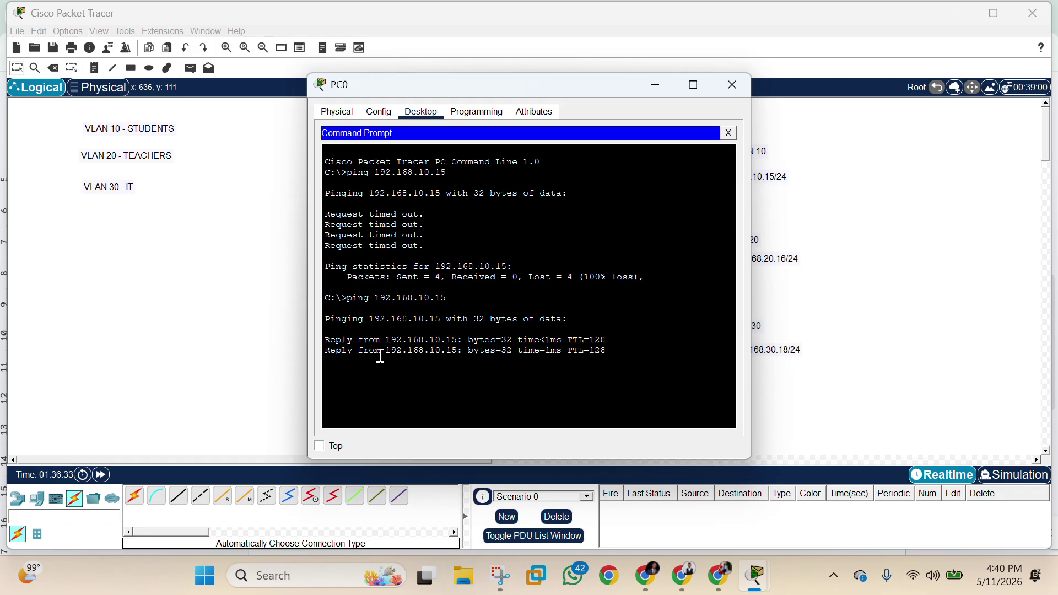
pyautogui.moveTo(610, 82); pyautogui.dragTo(179, 77)
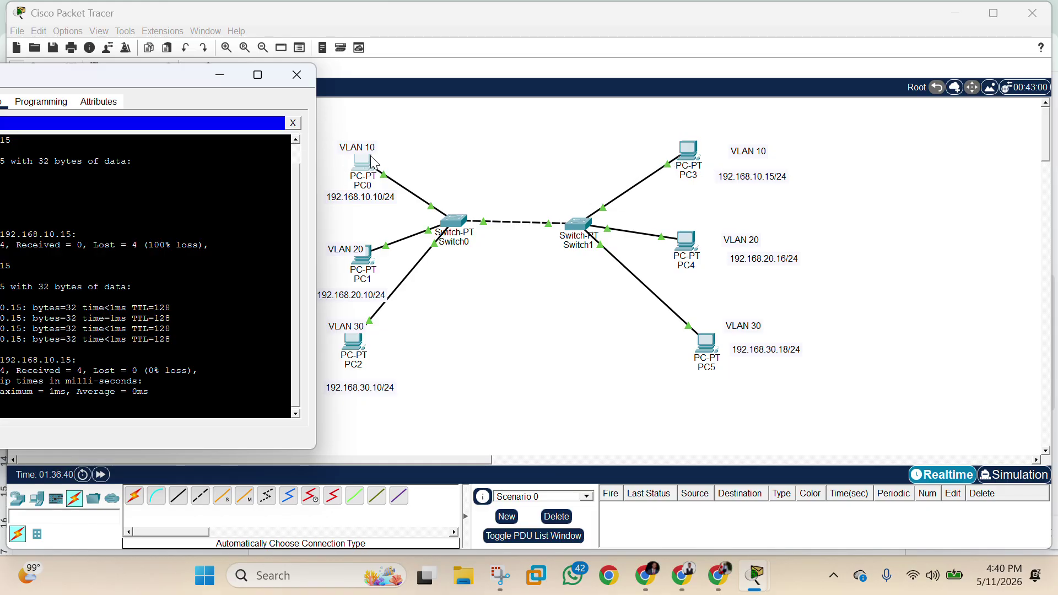
pyautogui.moveTo(155, 82); pyautogui.dragTo(313, 104)
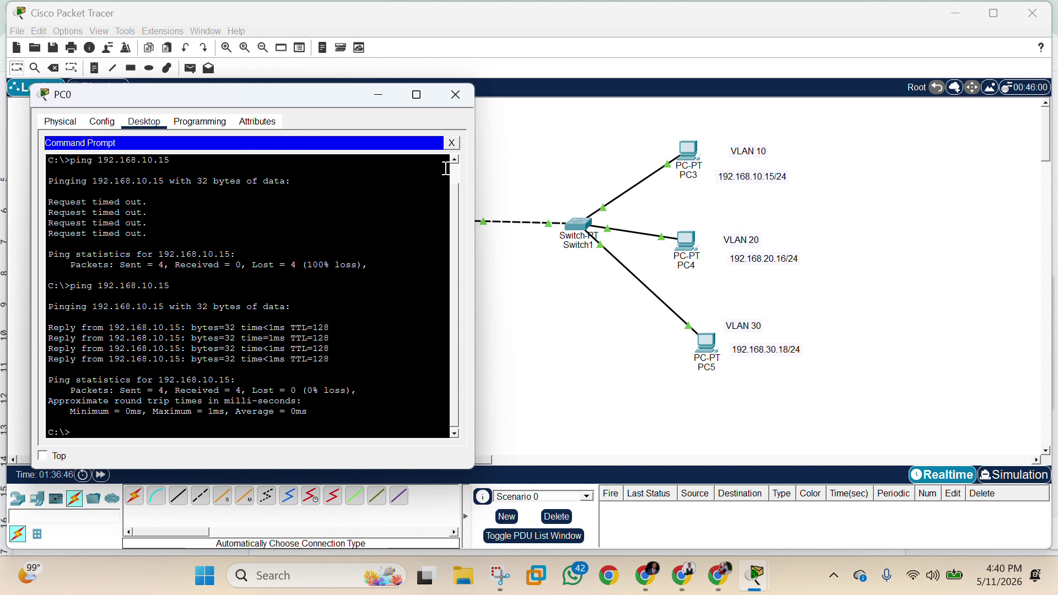
pyautogui.moveTo(313, 99); pyautogui.dragTo(860, 119)
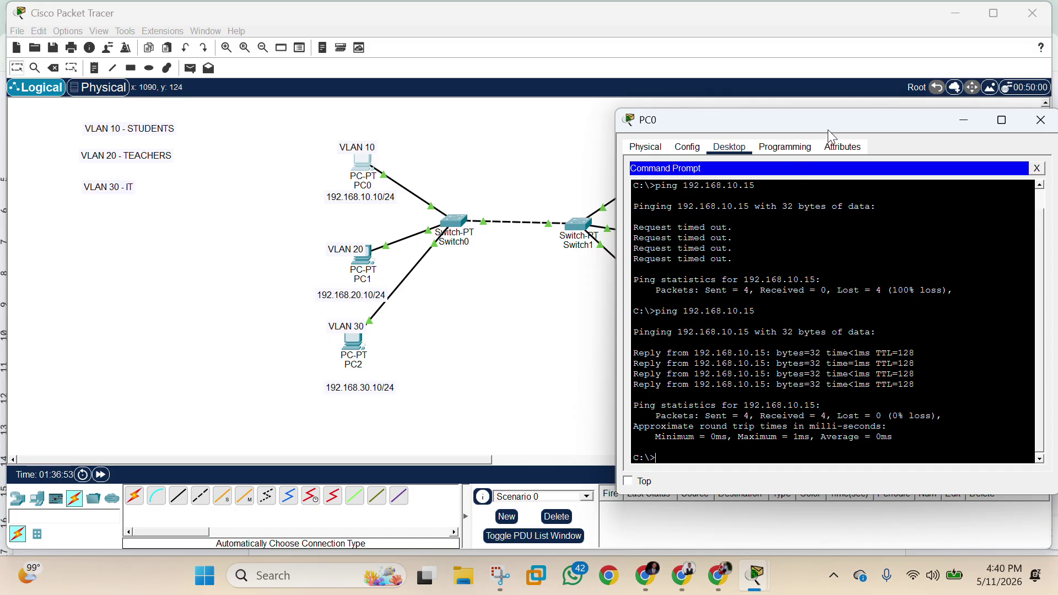
pyautogui.moveTo(832, 138); pyautogui.dragTo(274, 146)
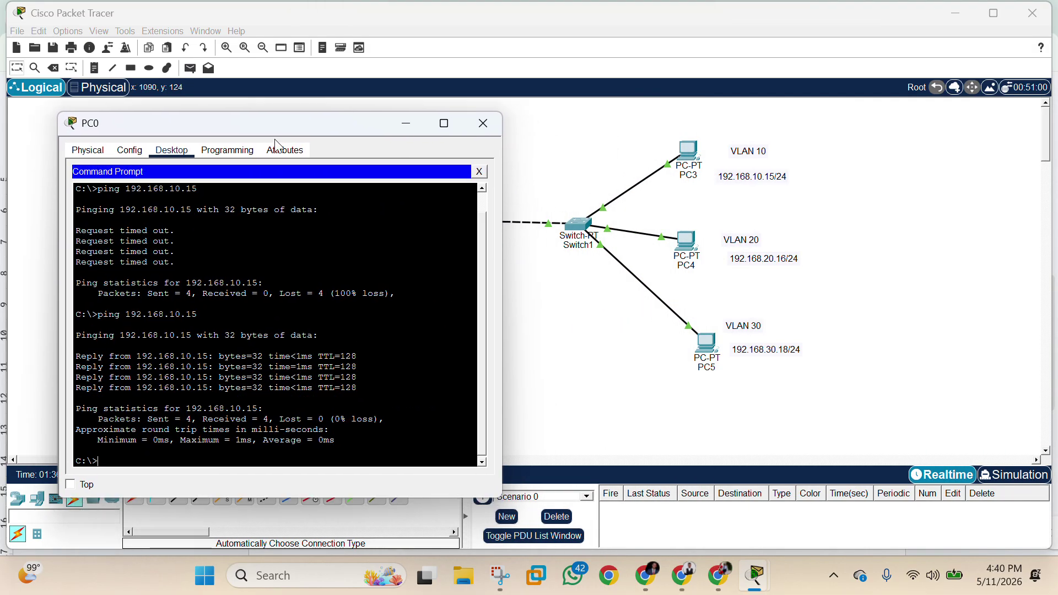